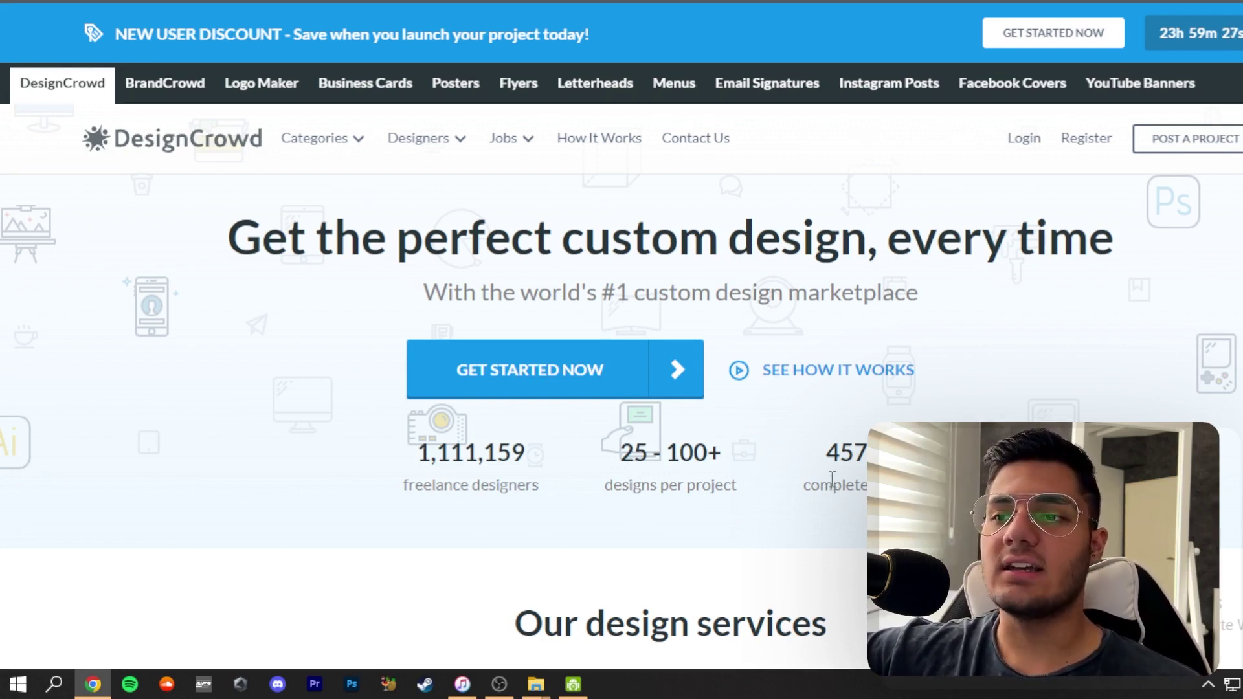
Look over the DesignCrowd homepage, from the marketplace figures down to the design services on offer.
{"action": "scroll", "coordinate": [832, 482], "scroll_direction": "down", "scroll_amount": 5}
{"action": "scroll", "coordinate": [832, 485], "scroll_direction": "up", "scroll_amount": 2}
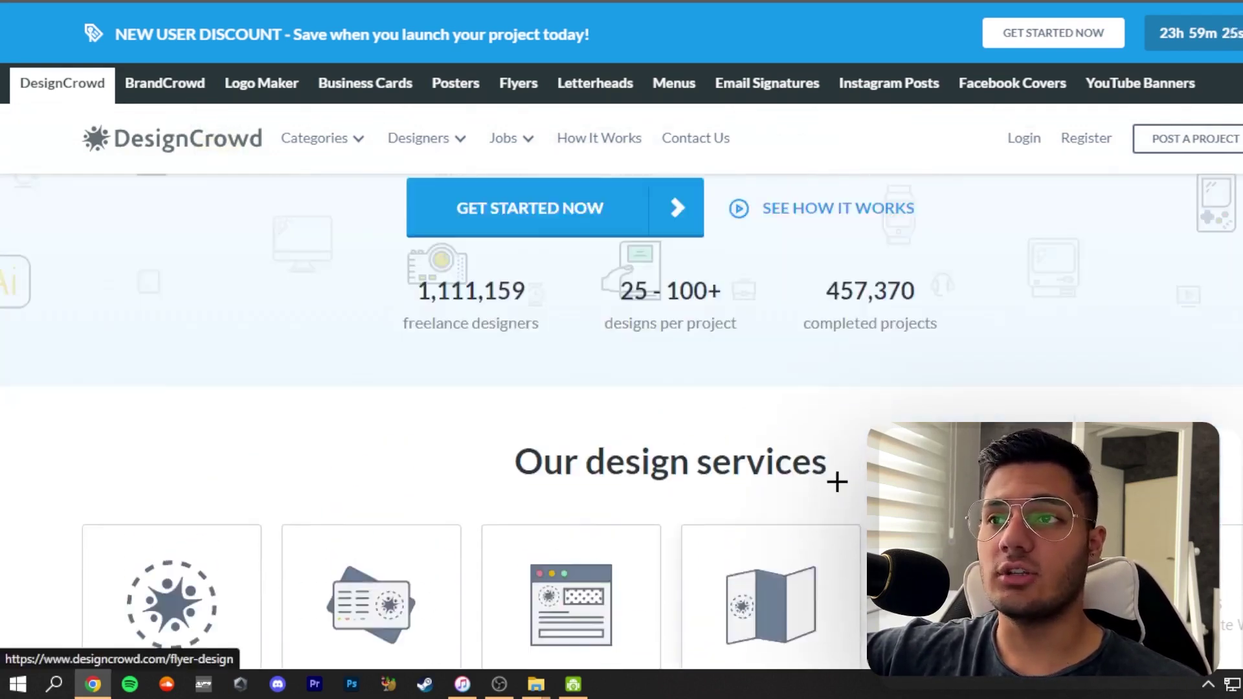
{"action": "scroll", "coordinate": [837, 483], "scroll_direction": "up", "scroll_amount": 3}
{"action": "scroll", "coordinate": [837, 483], "scroll_direction": "down", "scroll_amount": 4}
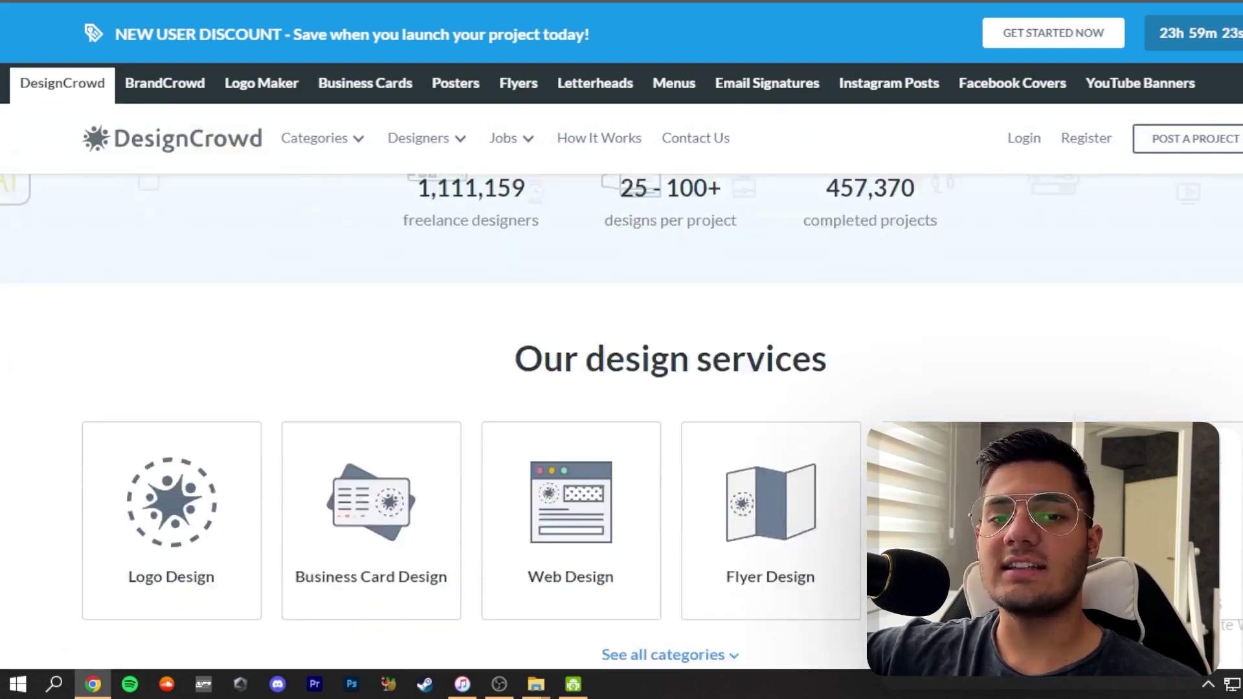
{"action": "scroll", "coordinate": [842, 483], "scroll_direction": "down", "scroll_amount": 2}
{"action": "scroll", "coordinate": [788, 467], "scroll_direction": "down", "scroll_amount": 3}
{"action": "scroll", "coordinate": [783, 444], "scroll_direction": "up", "scroll_amount": 5}
{"action": "scroll", "coordinate": [785, 466], "scroll_direction": "up", "scroll_amount": 1}
{"action": "scroll", "coordinate": [785, 457], "scroll_direction": "down", "scroll_amount": 3}
{"action": "scroll", "coordinate": [780, 440], "scroll_direction": "down", "scroll_amount": 2}
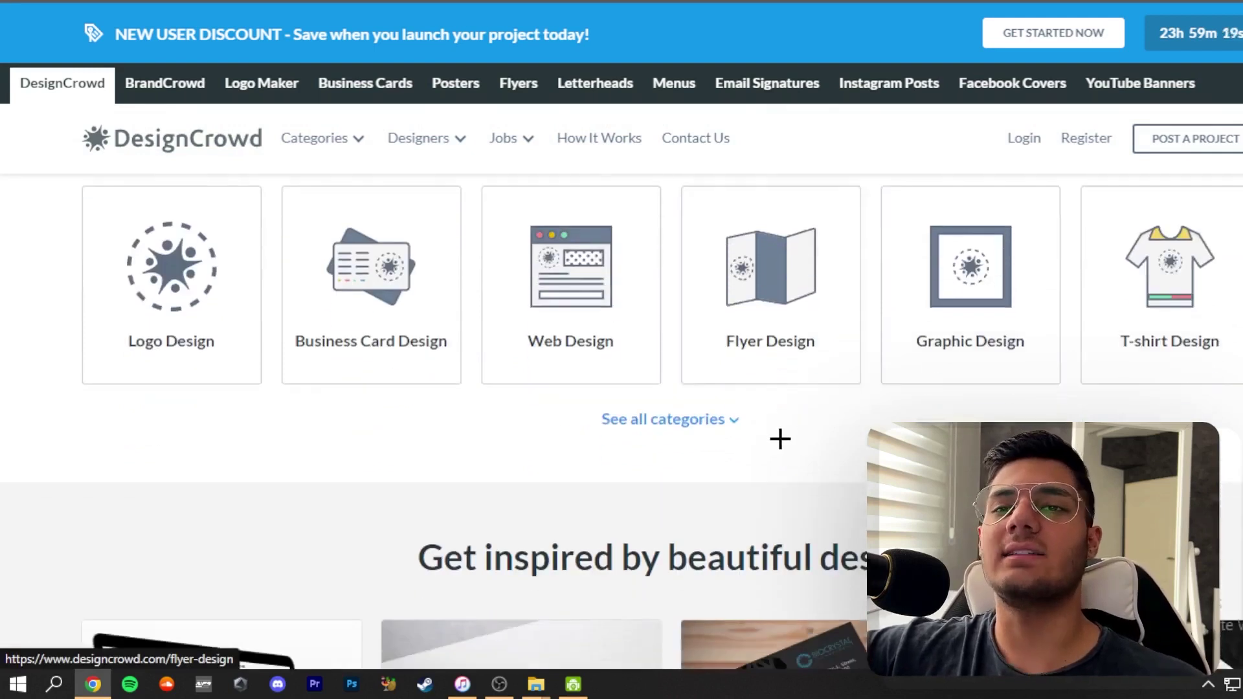
{"action": "scroll", "coordinate": [780, 439], "scroll_direction": "up", "scroll_amount": 1}
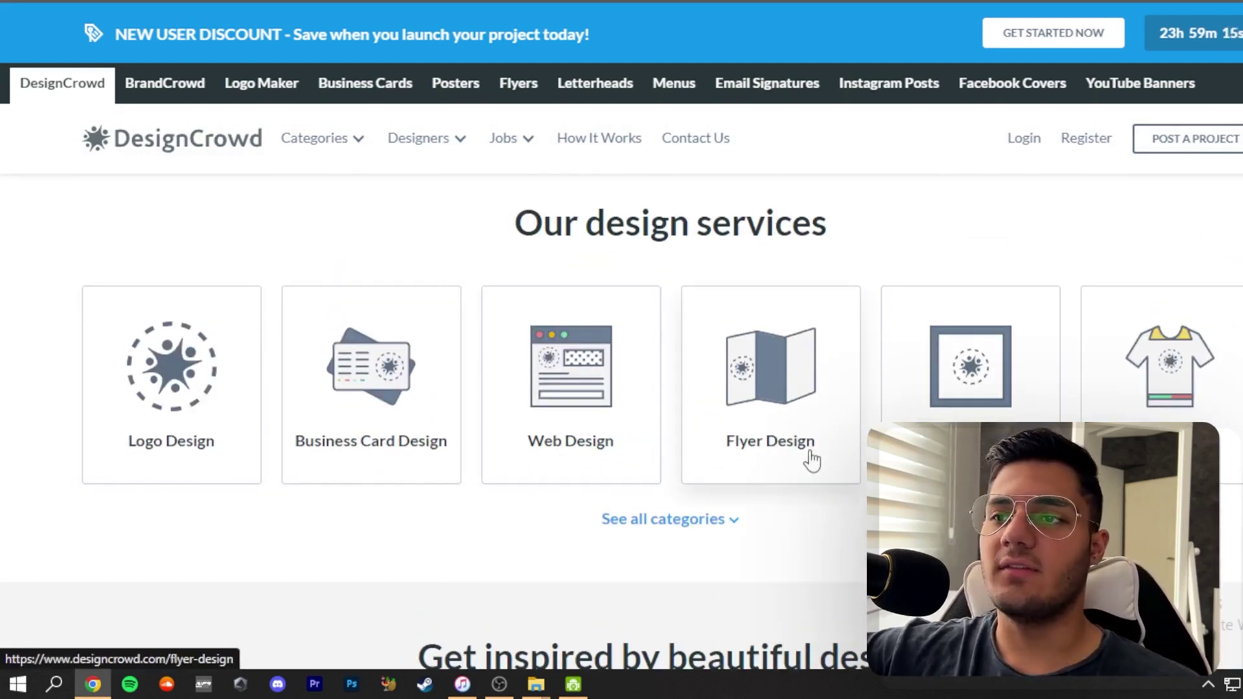
Show all design service categories and look through the complete list.
{"action": "left_click", "coordinate": [665, 528]}
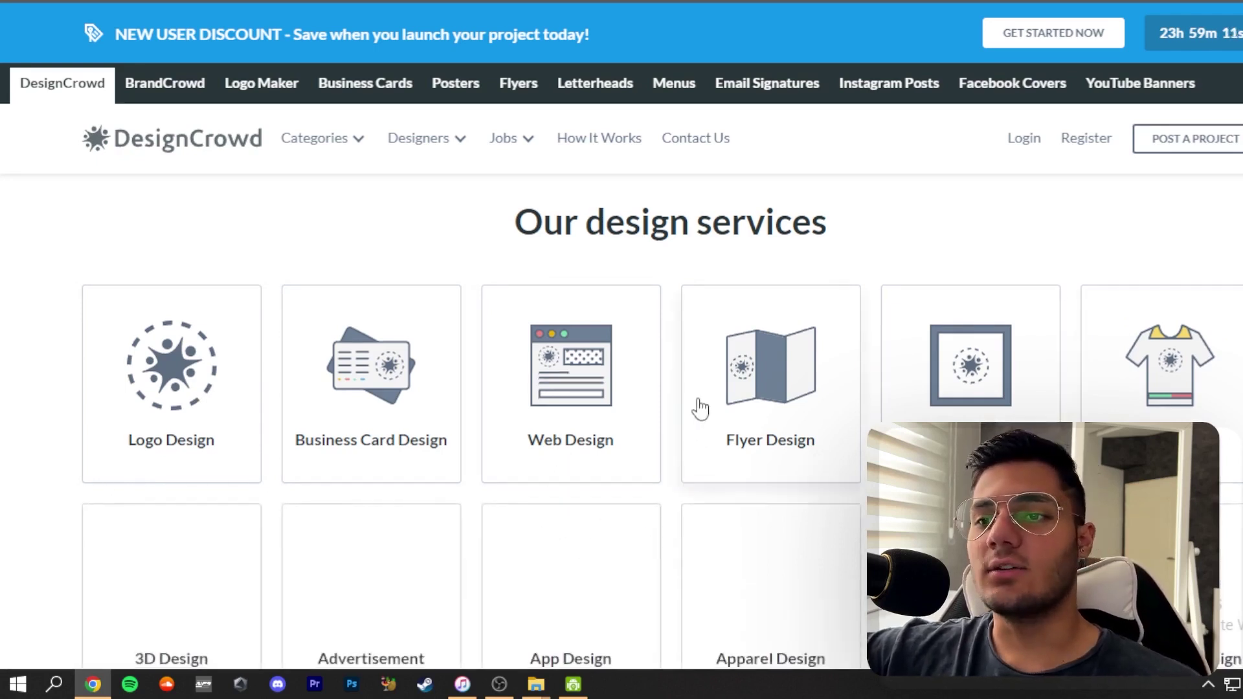
{"action": "scroll", "coordinate": [699, 407], "scroll_direction": "down", "scroll_amount": 10}
{"action": "scroll", "coordinate": [708, 401], "scroll_direction": "down", "scroll_amount": 15}
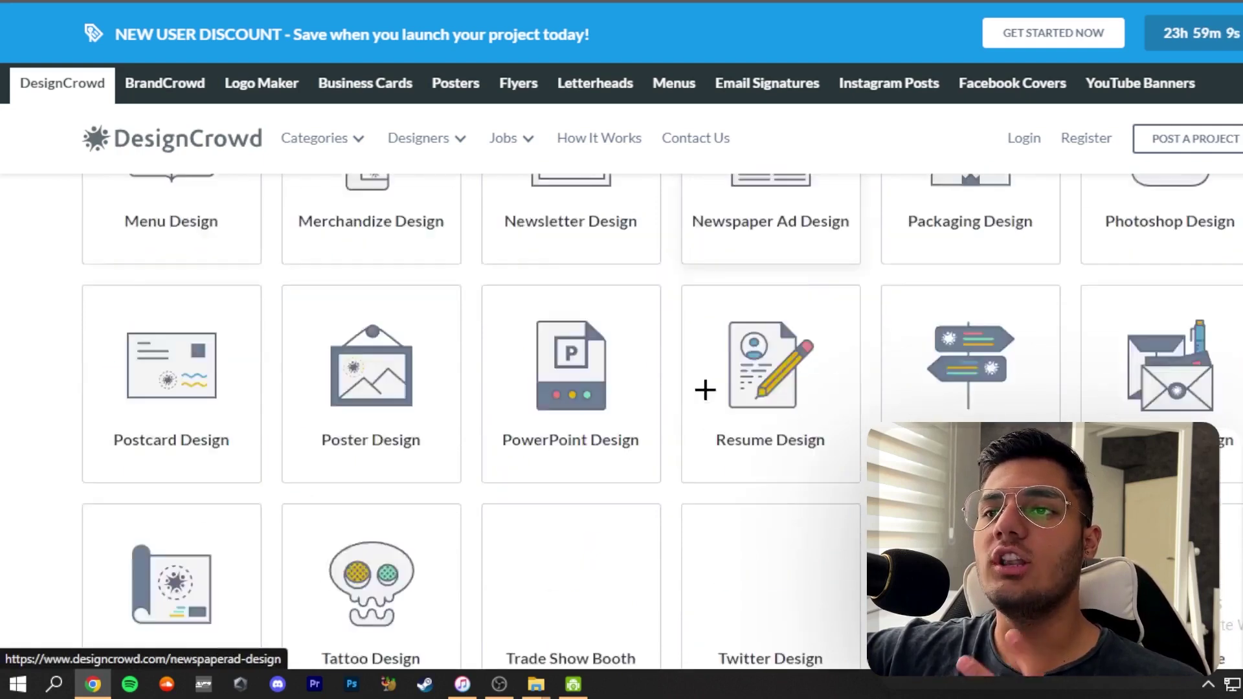
{"action": "scroll", "coordinate": [707, 388], "scroll_direction": "up", "scroll_amount": 5}
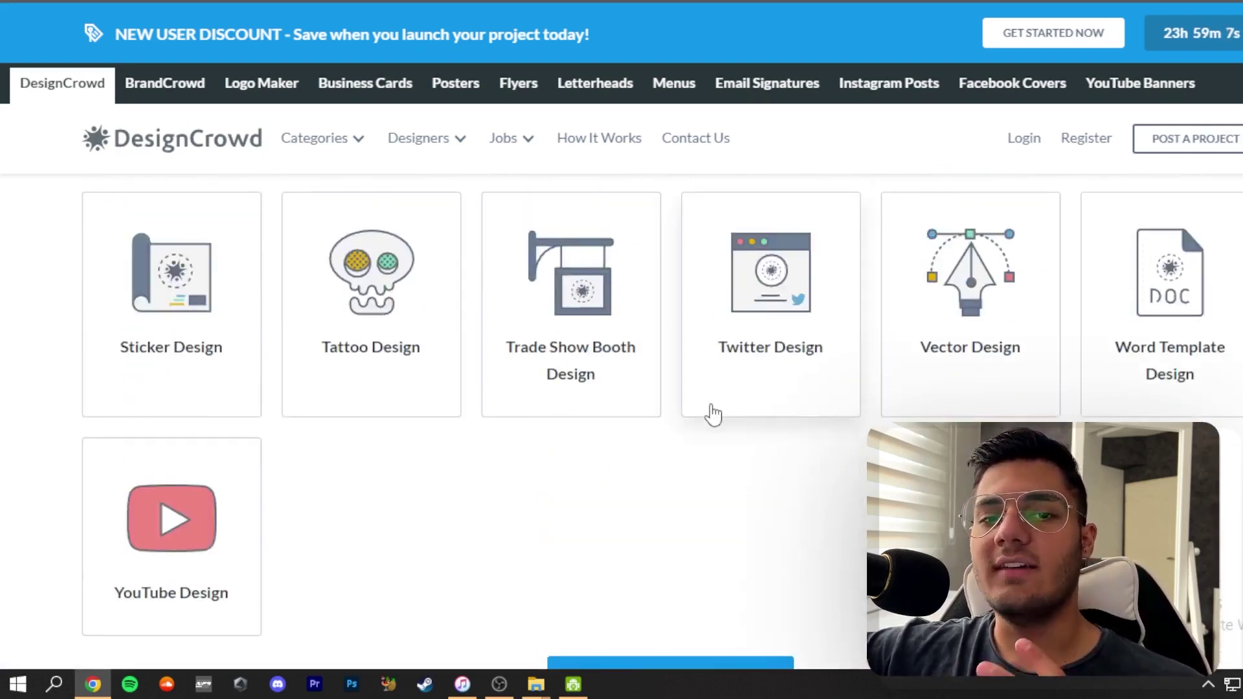
{"action": "scroll", "coordinate": [713, 416], "scroll_direction": "up", "scroll_amount": 7}
{"action": "scroll", "coordinate": [732, 424], "scroll_direction": "up", "scroll_amount": 10}
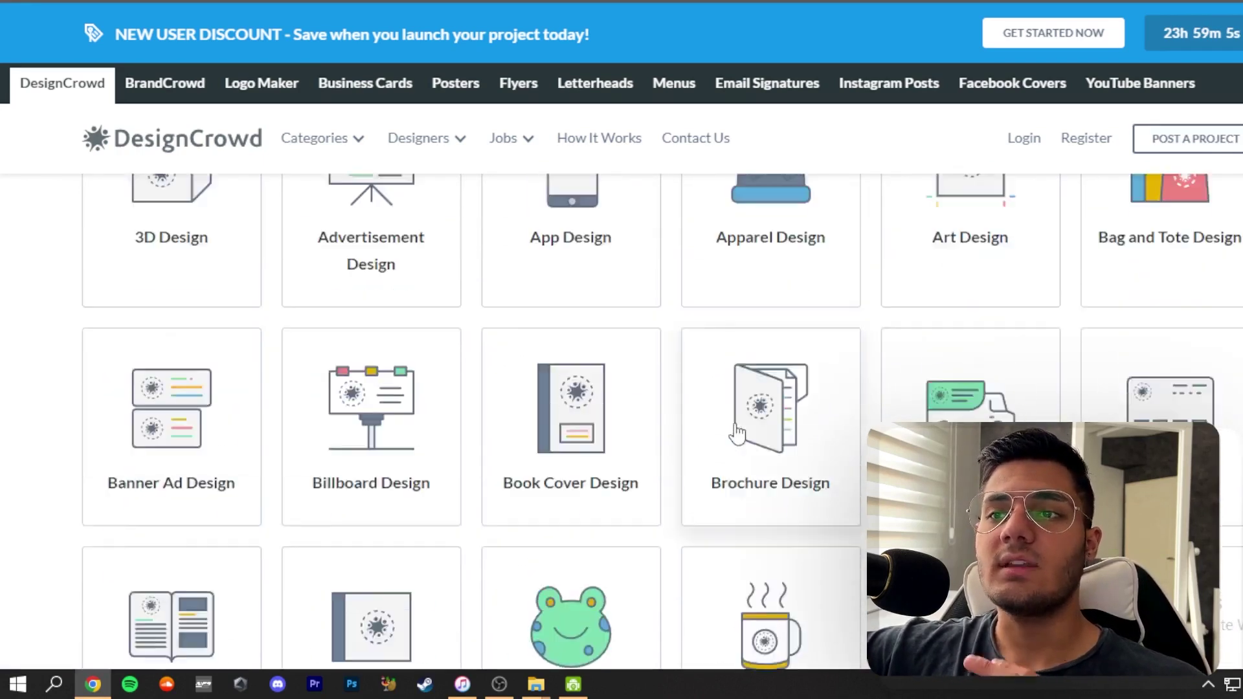
{"action": "scroll", "coordinate": [734, 424], "scroll_direction": "down", "scroll_amount": 1}
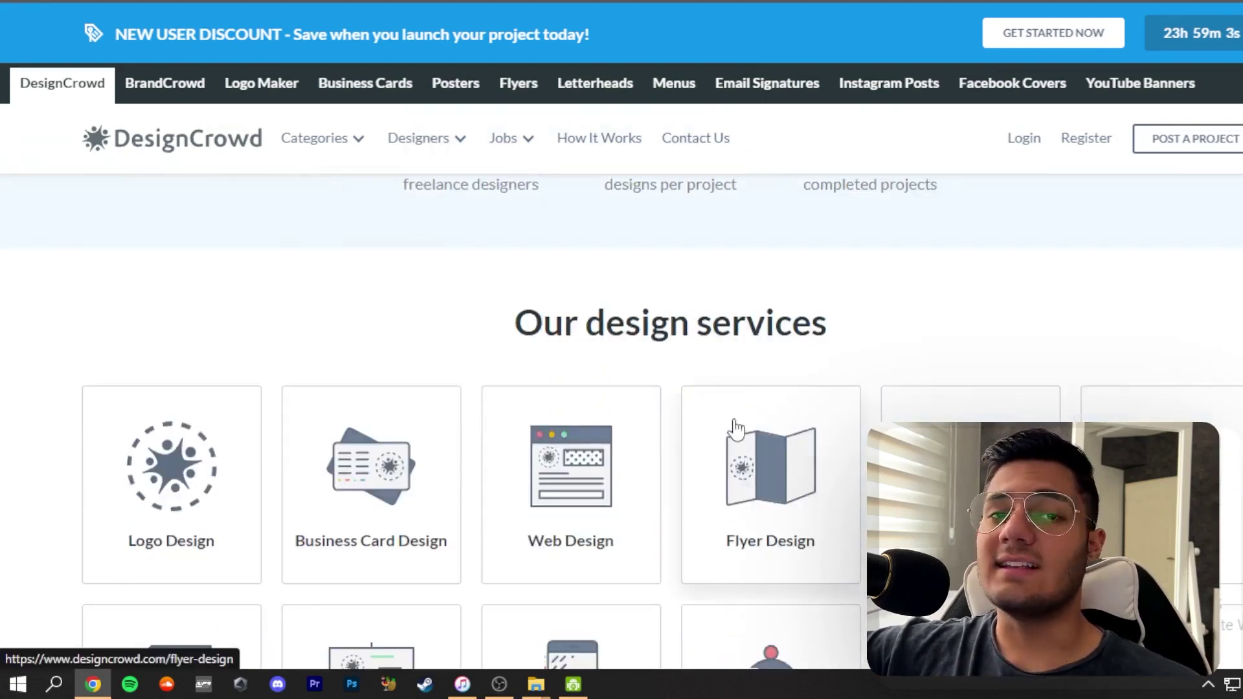
Open the Logo Design service page and look through its sample logos.
{"action": "left_click", "coordinate": [166, 498]}
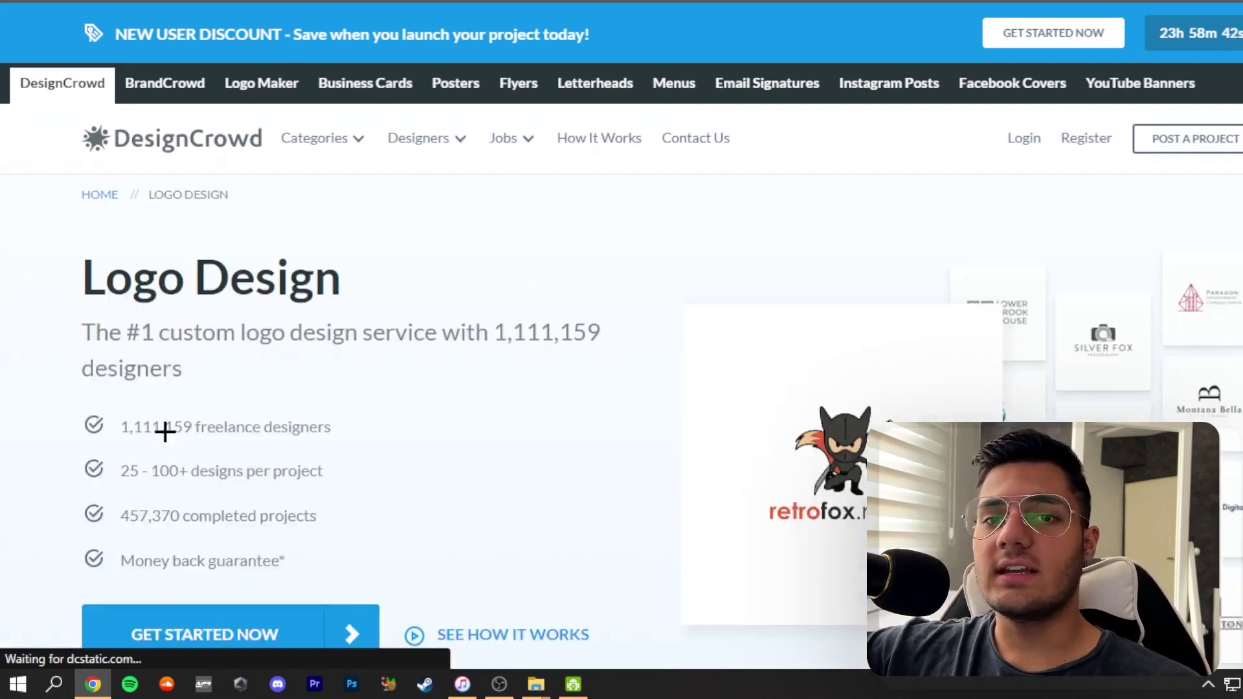
{"action": "scroll", "coordinate": [447, 375], "scroll_direction": "down", "scroll_amount": 6}
{"action": "scroll", "coordinate": [447, 369], "scroll_direction": "up", "scroll_amount": 5}
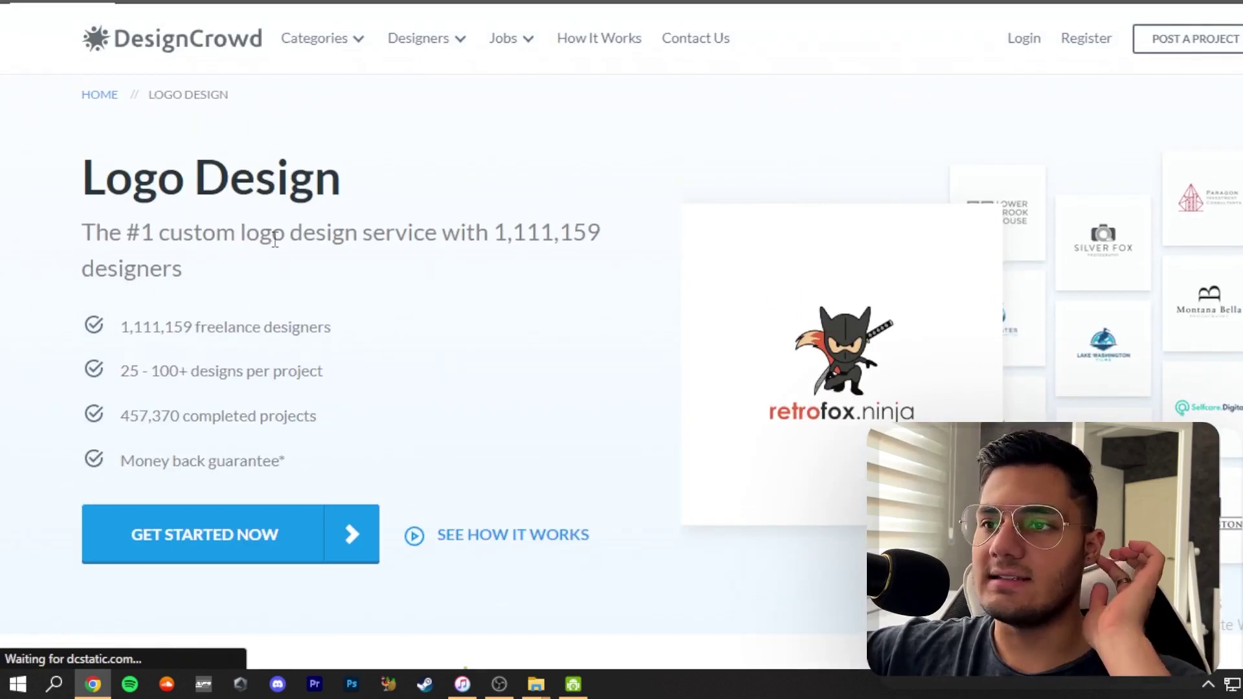
{"action": "scroll", "coordinate": [275, 240], "scroll_direction": "down", "scroll_amount": 15}
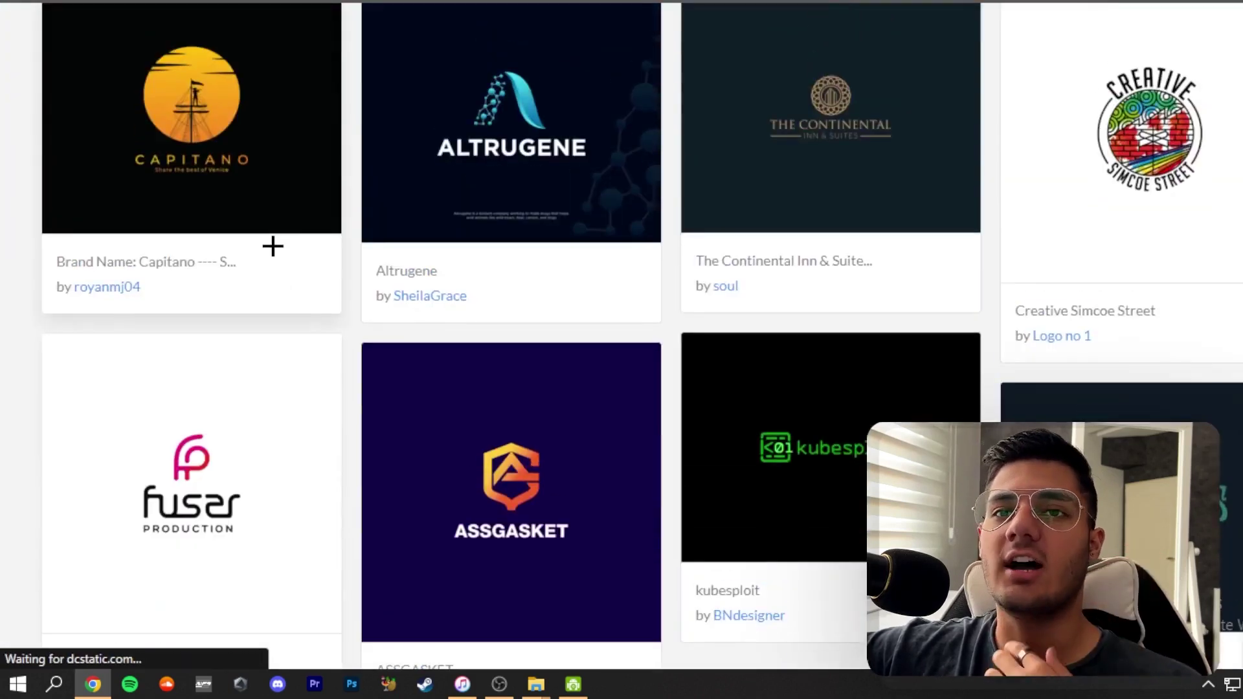
{"action": "scroll", "coordinate": [273, 246], "scroll_direction": "up", "scroll_amount": 2}
{"action": "scroll", "coordinate": [273, 246], "scroll_direction": "down", "scroll_amount": 15}
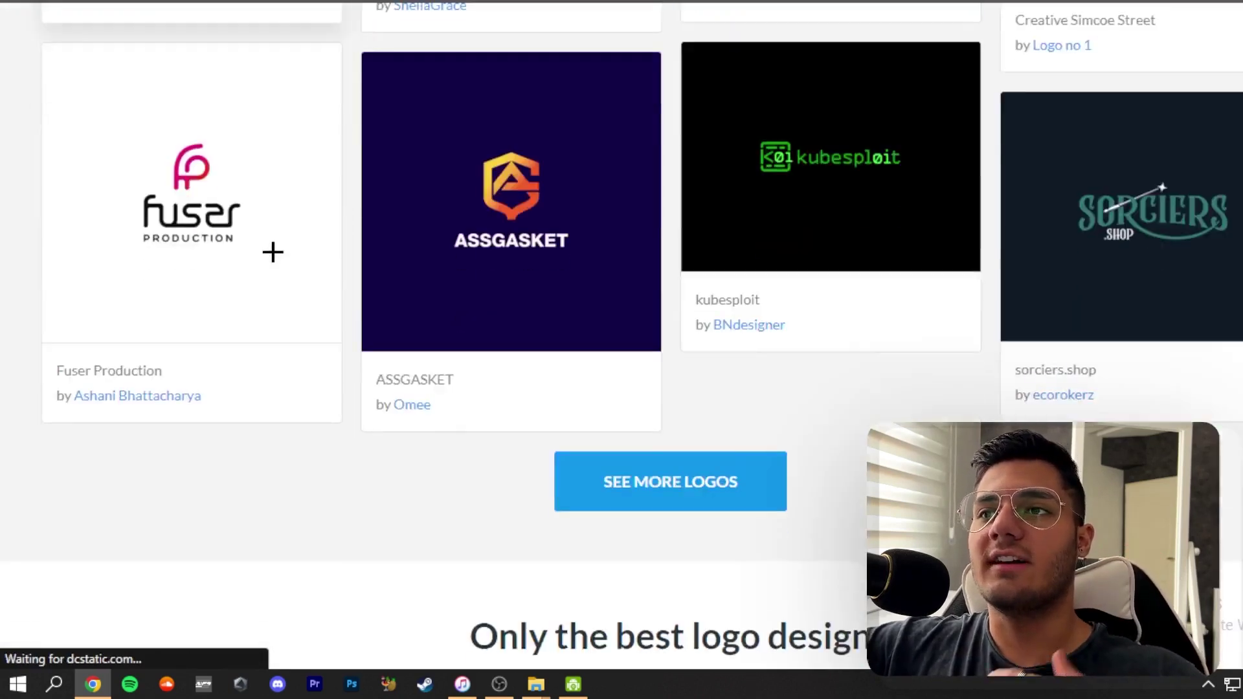
{"action": "scroll", "coordinate": [278, 311], "scroll_direction": "up", "scroll_amount": 20}
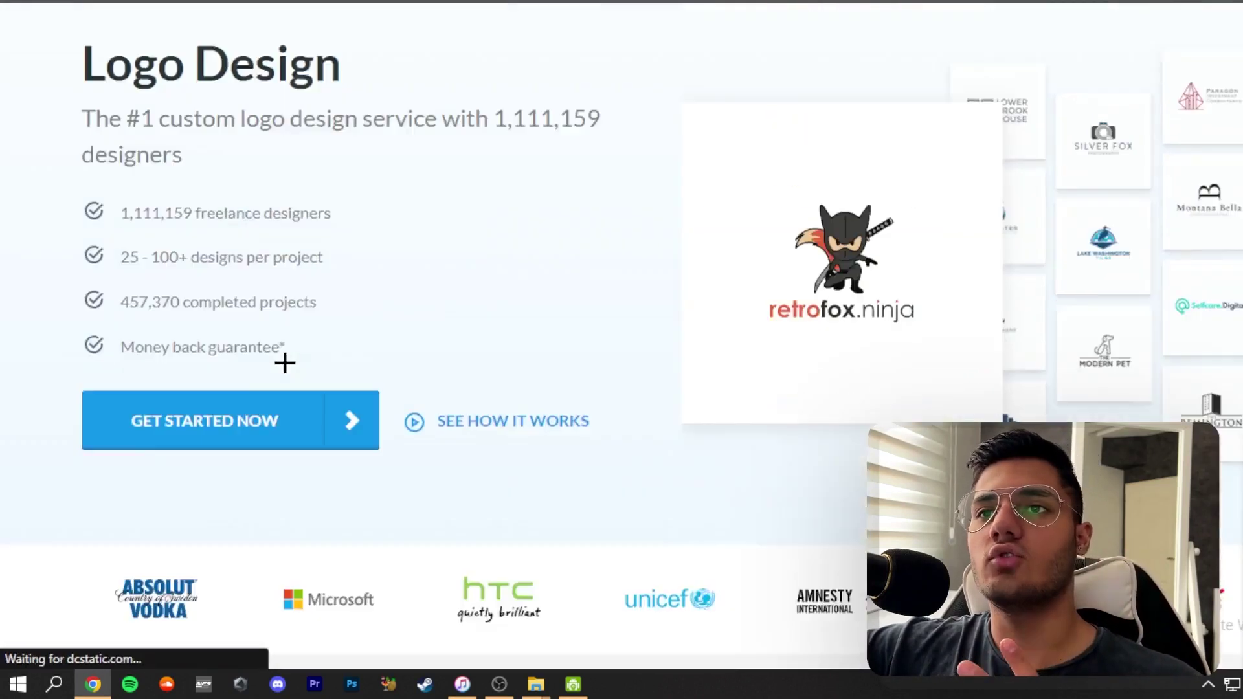
Examine the Trustpilot rating and the client brands featured on the Logo Design page.
{"action": "scroll", "coordinate": [304, 381], "scroll_direction": "up", "scroll_amount": 2}
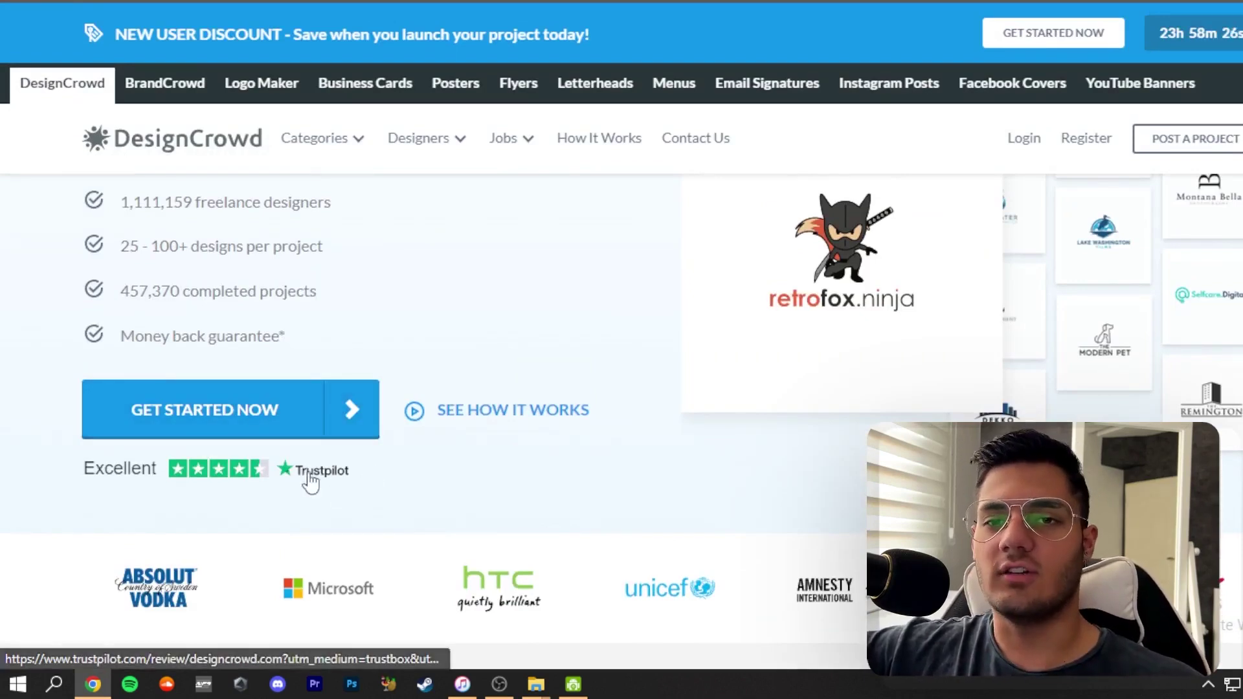
{"action": "scroll", "coordinate": [308, 480], "scroll_direction": "down", "scroll_amount": 3}
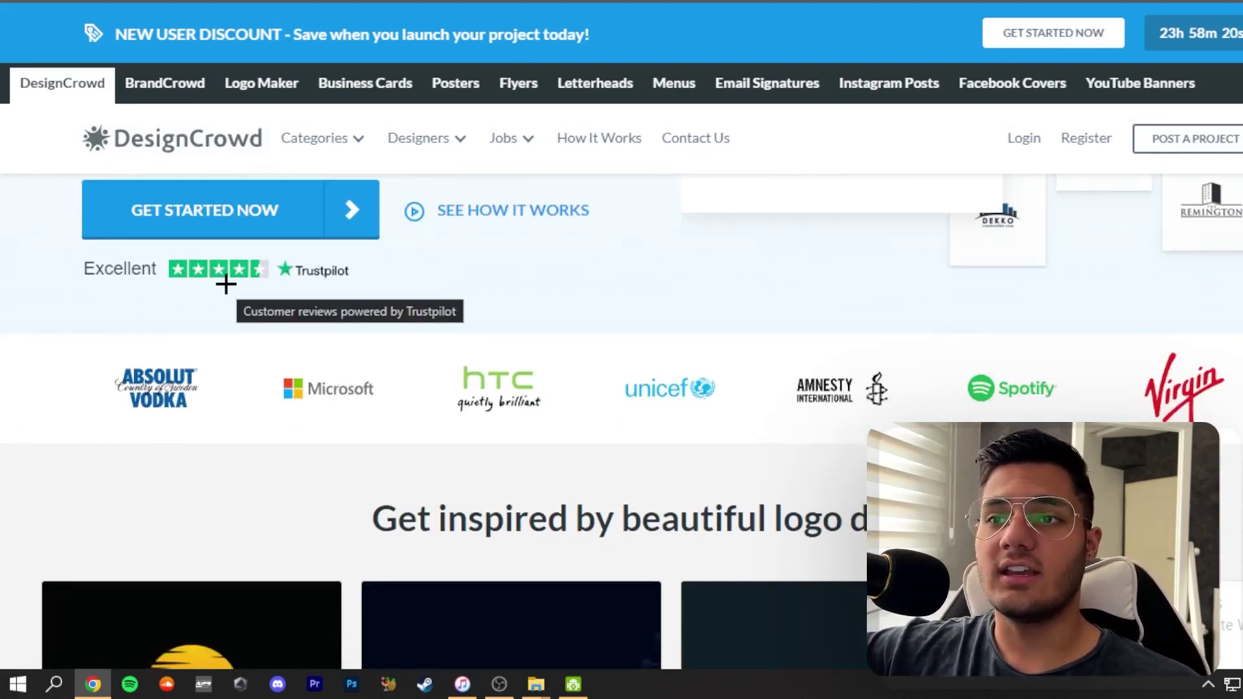
{"action": "scroll", "coordinate": [224, 283], "scroll_direction": "down", "scroll_amount": 1}
{"action": "scroll", "coordinate": [225, 283], "scroll_direction": "up", "scroll_amount": 2}
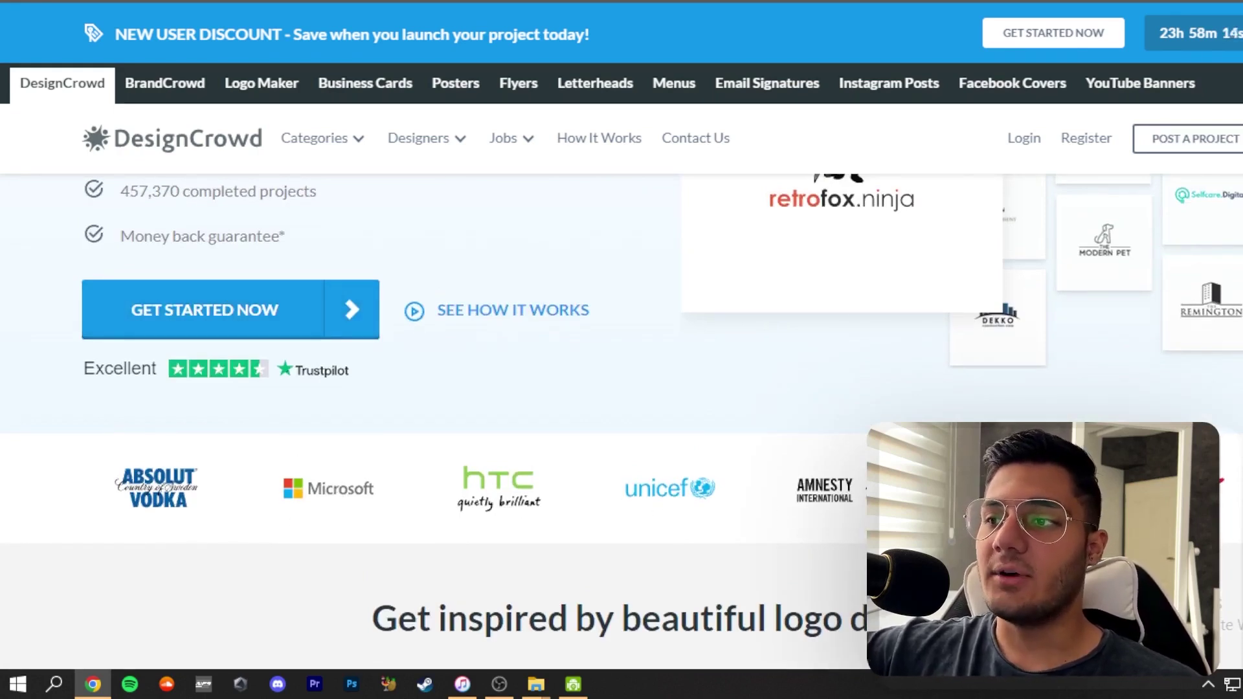
{"action": "scroll", "coordinate": [622, 388], "scroll_direction": "up", "scroll_amount": 5}
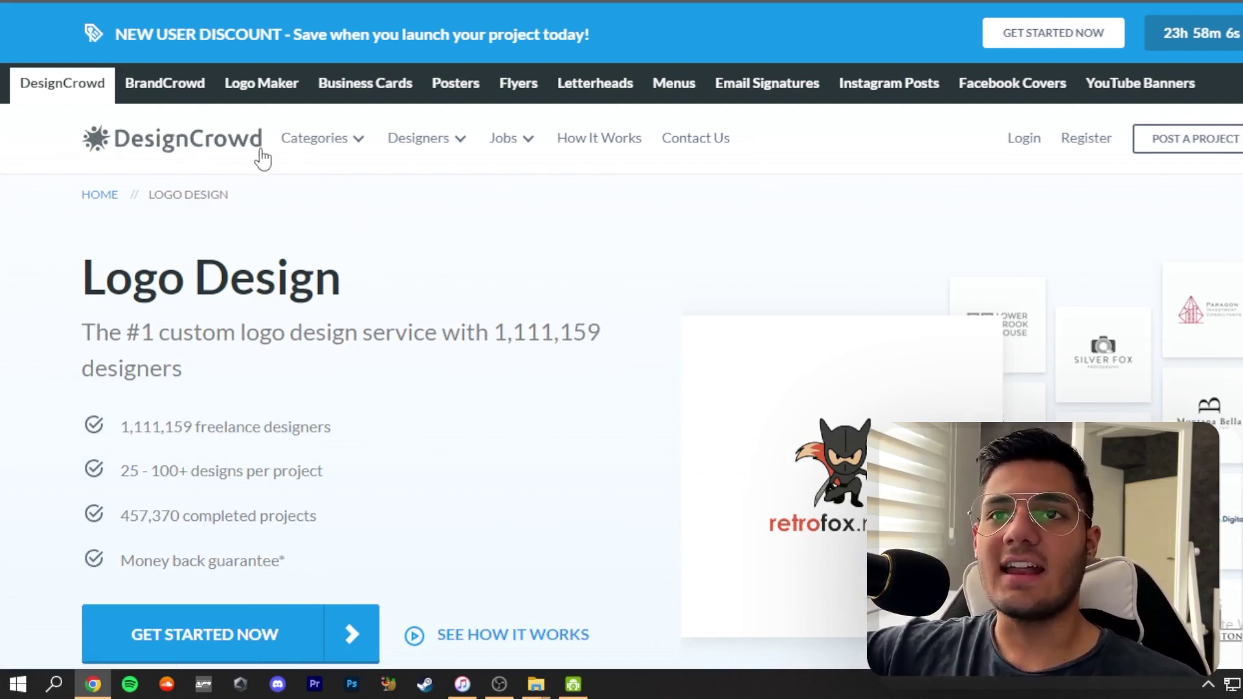
Open the Logo Designers directory and examine the countries and earnings of the top-ranked designers.
{"action": "mouse_move", "coordinate": [430, 153]}
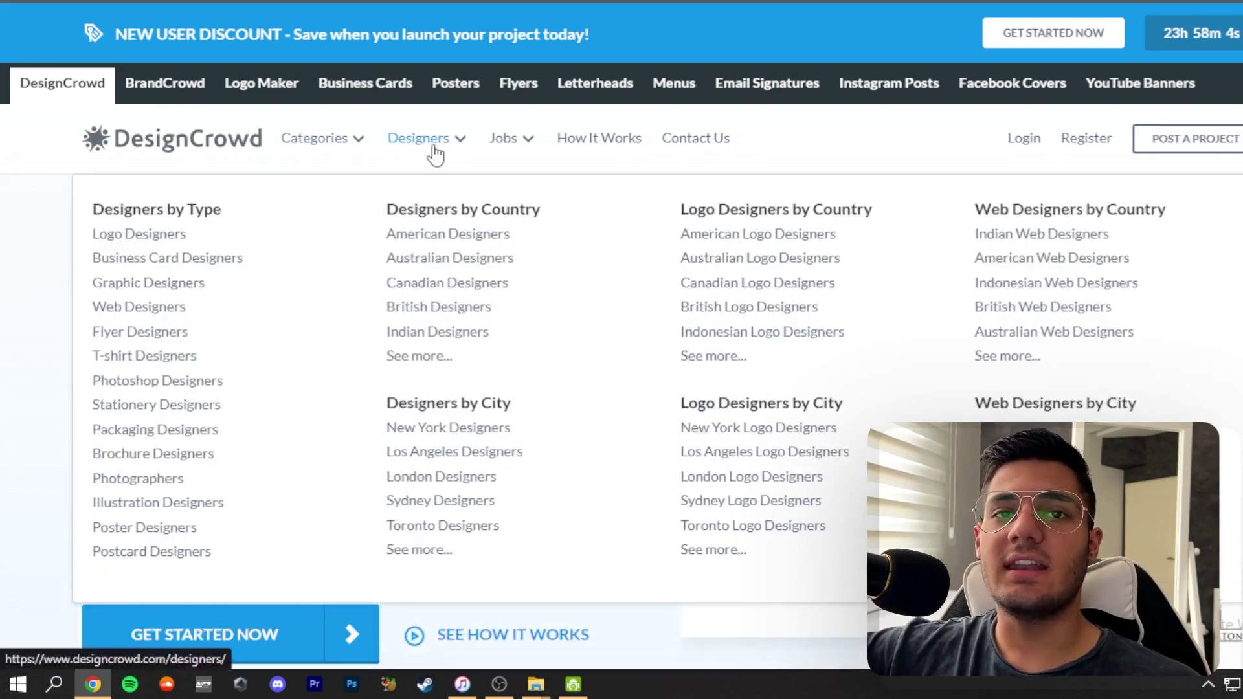
{"action": "left_click", "coordinate": [157, 233]}
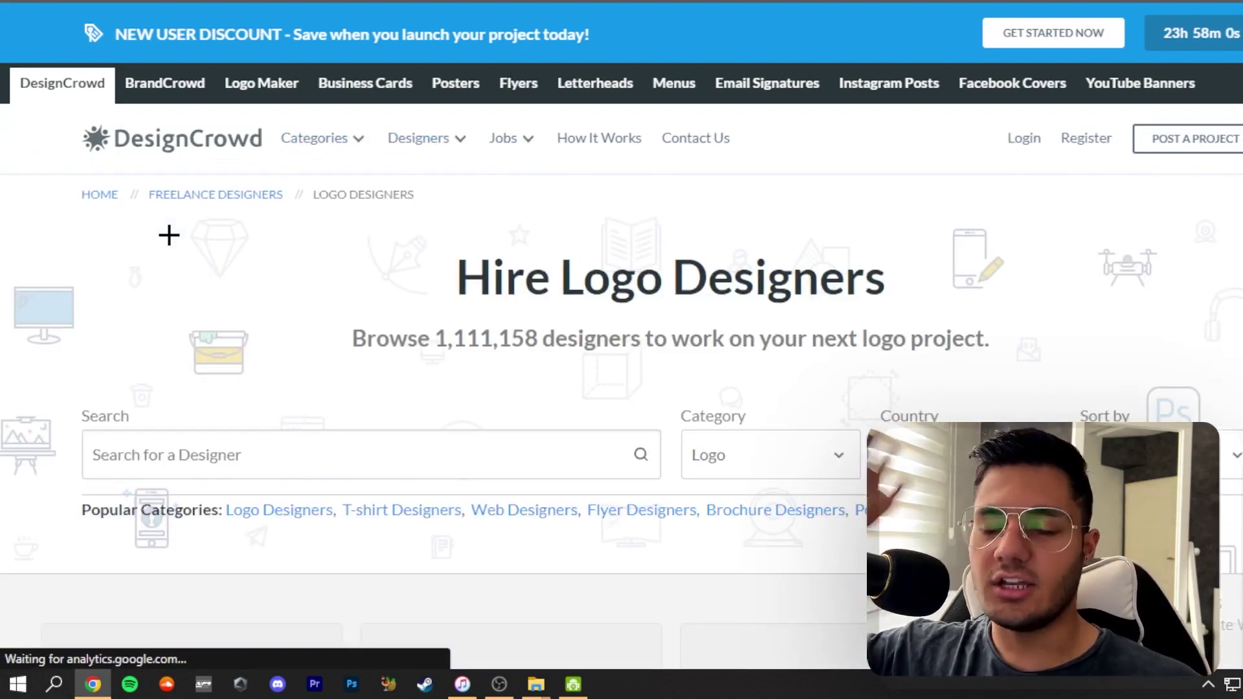
{"action": "scroll", "coordinate": [169, 235], "scroll_direction": "down", "scroll_amount": 3}
{"action": "scroll", "coordinate": [168, 234], "scroll_direction": "down", "scroll_amount": 5}
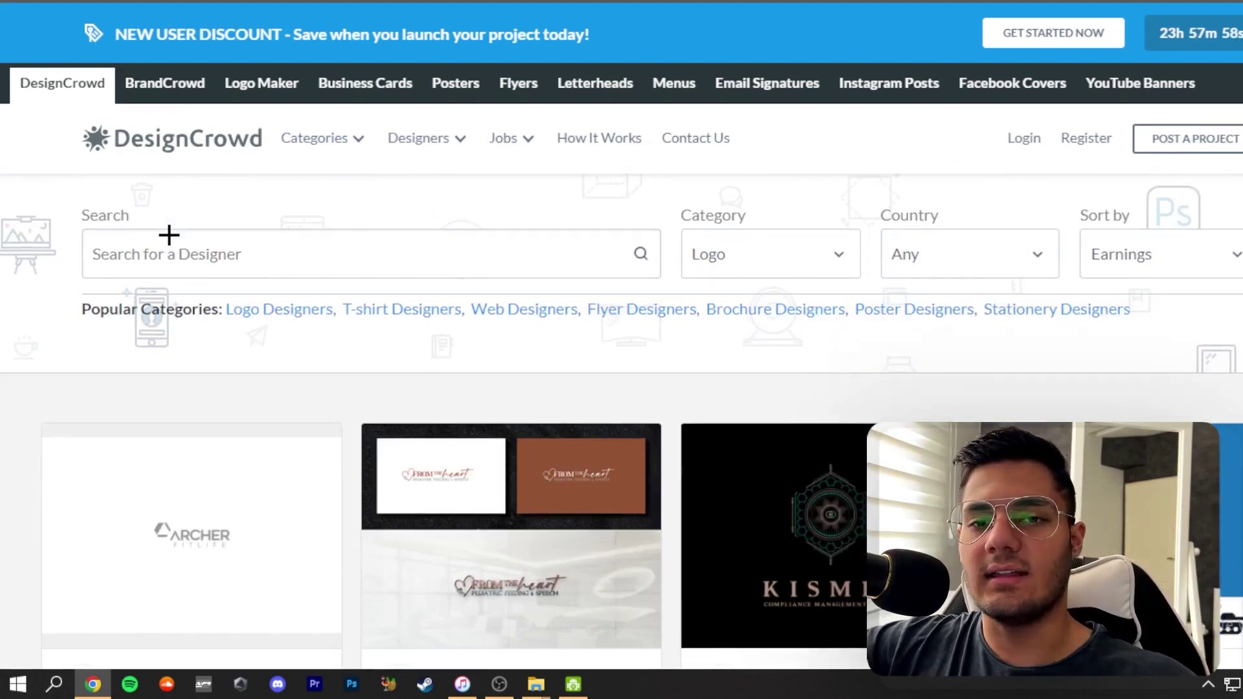
{"action": "scroll", "coordinate": [183, 249], "scroll_direction": "down", "scroll_amount": 2}
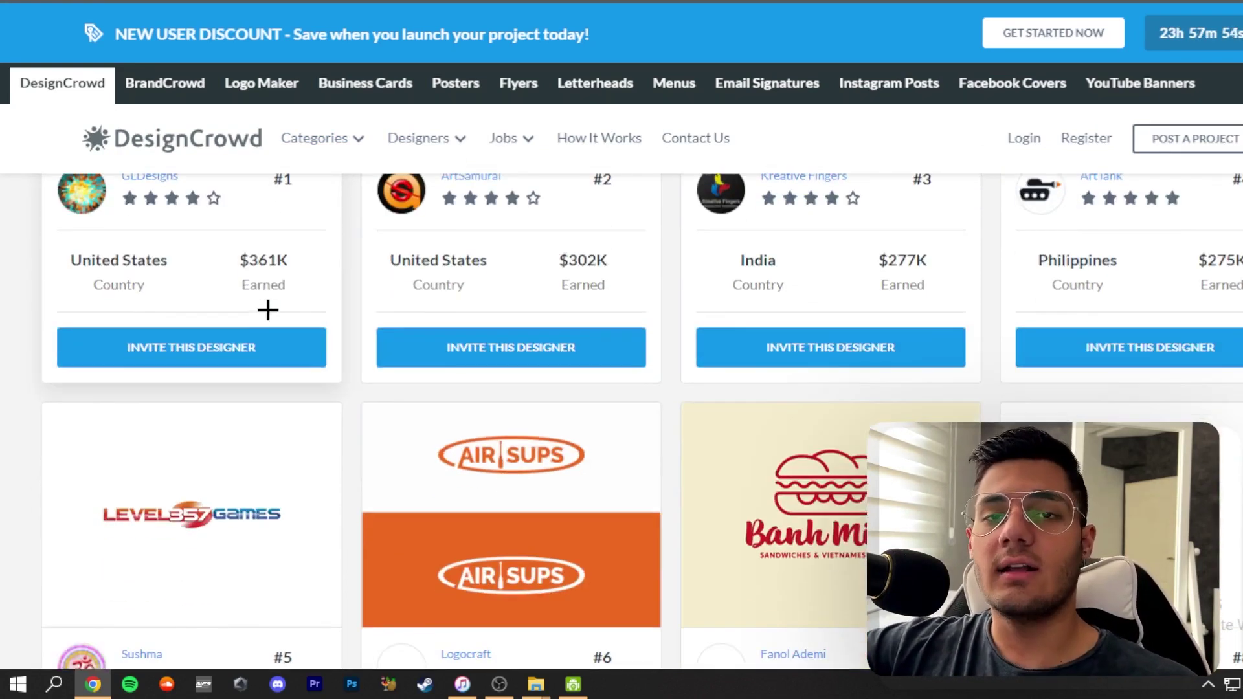
{"action": "scroll", "coordinate": [260, 285], "scroll_direction": "up", "scroll_amount": 2}
{"action": "scroll", "coordinate": [260, 264], "scroll_direction": "up", "scroll_amount": 1}
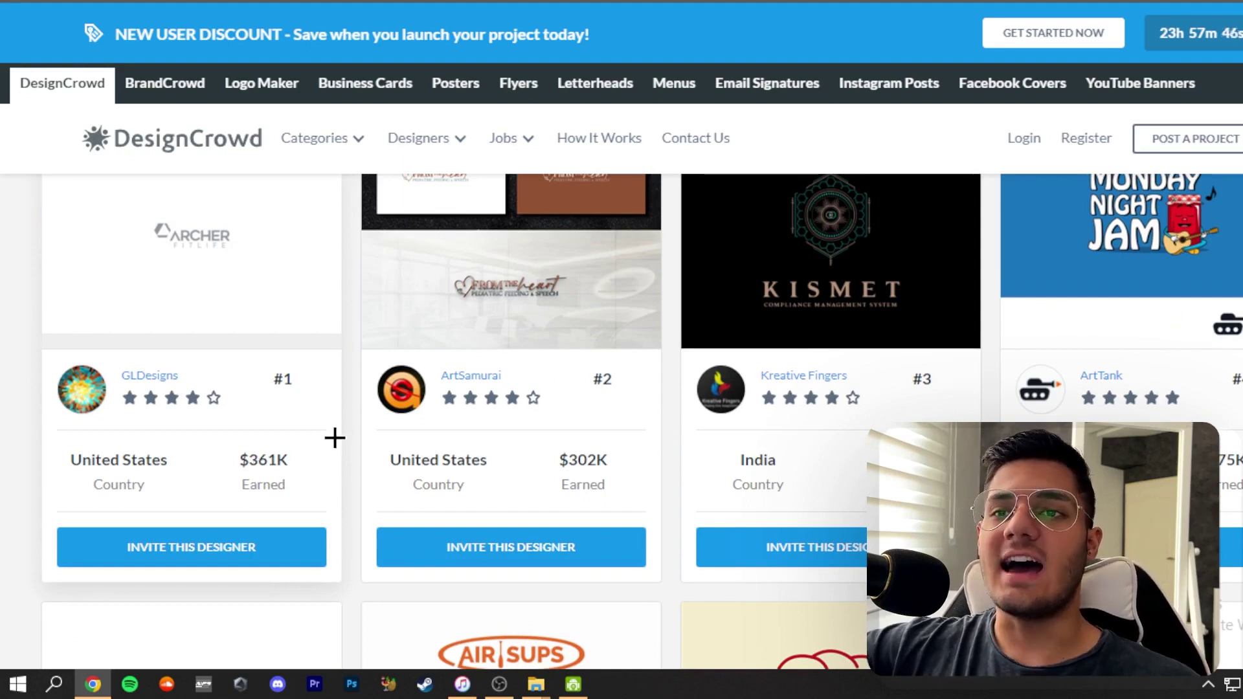
Go to page 4 of the logo designer listings and review the designers' earnings there.
{"action": "scroll", "coordinate": [333, 436], "scroll_direction": "down", "scroll_amount": 20}
{"action": "scroll", "coordinate": [361, 417], "scroll_direction": "down", "scroll_amount": 10}
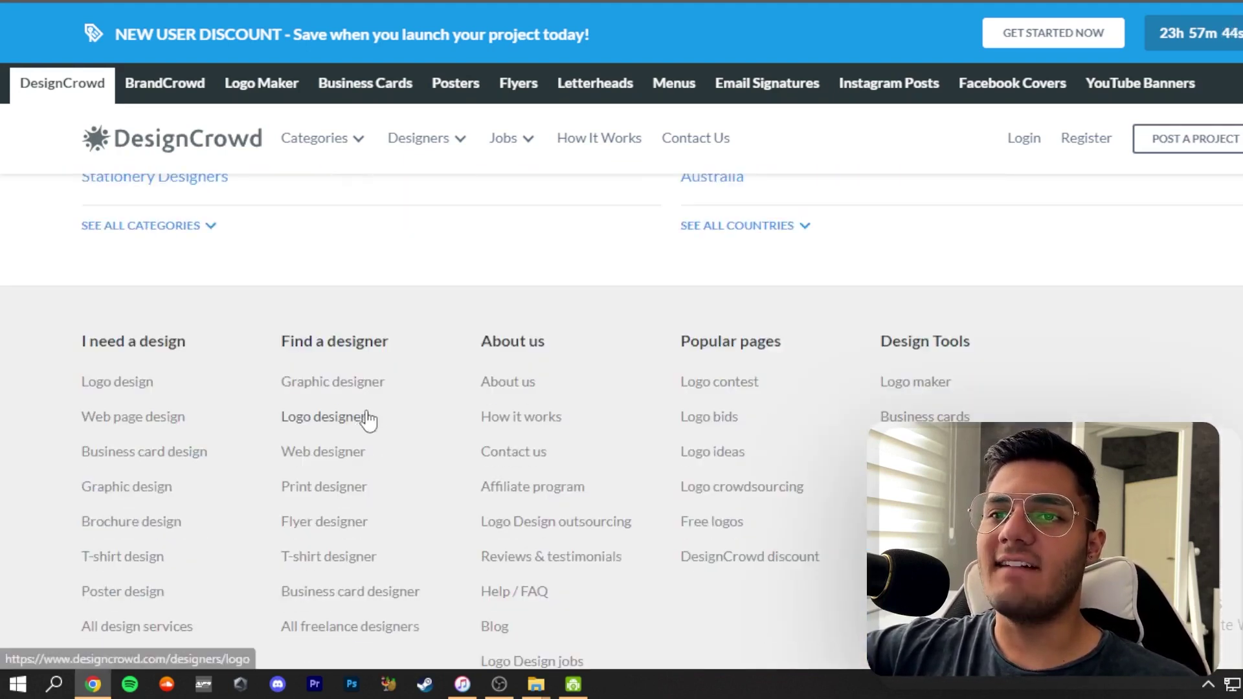
{"action": "scroll", "coordinate": [752, 472], "scroll_direction": "up", "scroll_amount": 13}
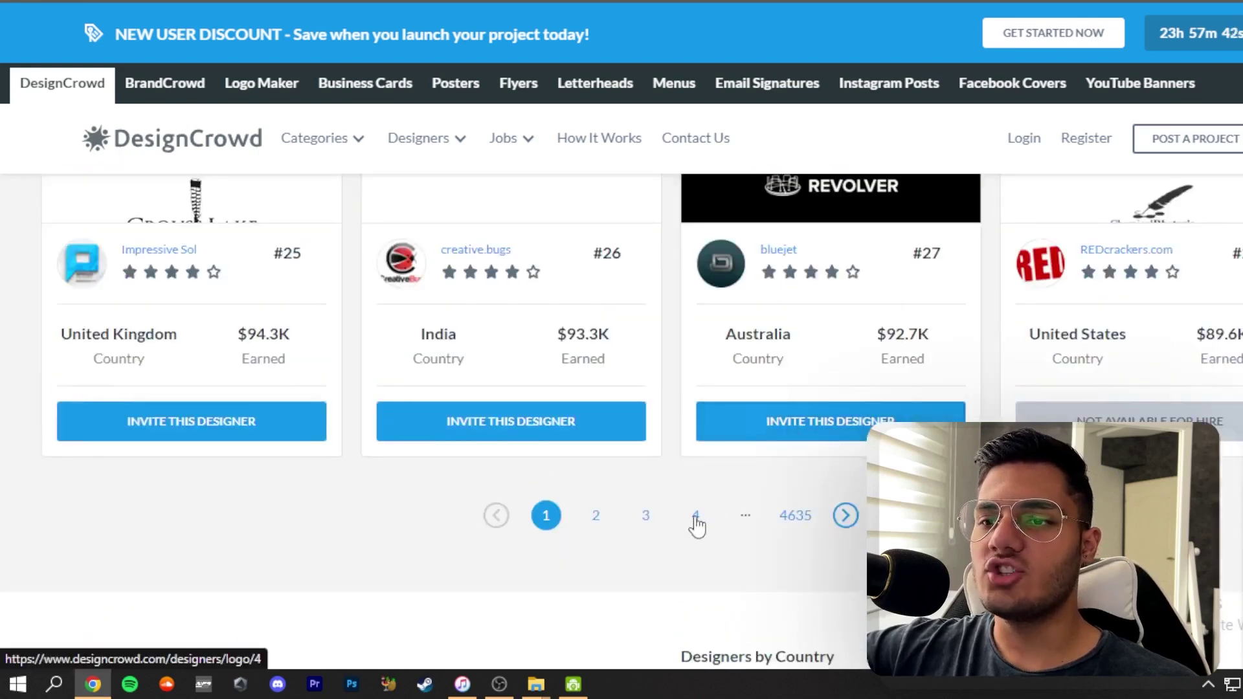
{"action": "left_click", "coordinate": [695, 513]}
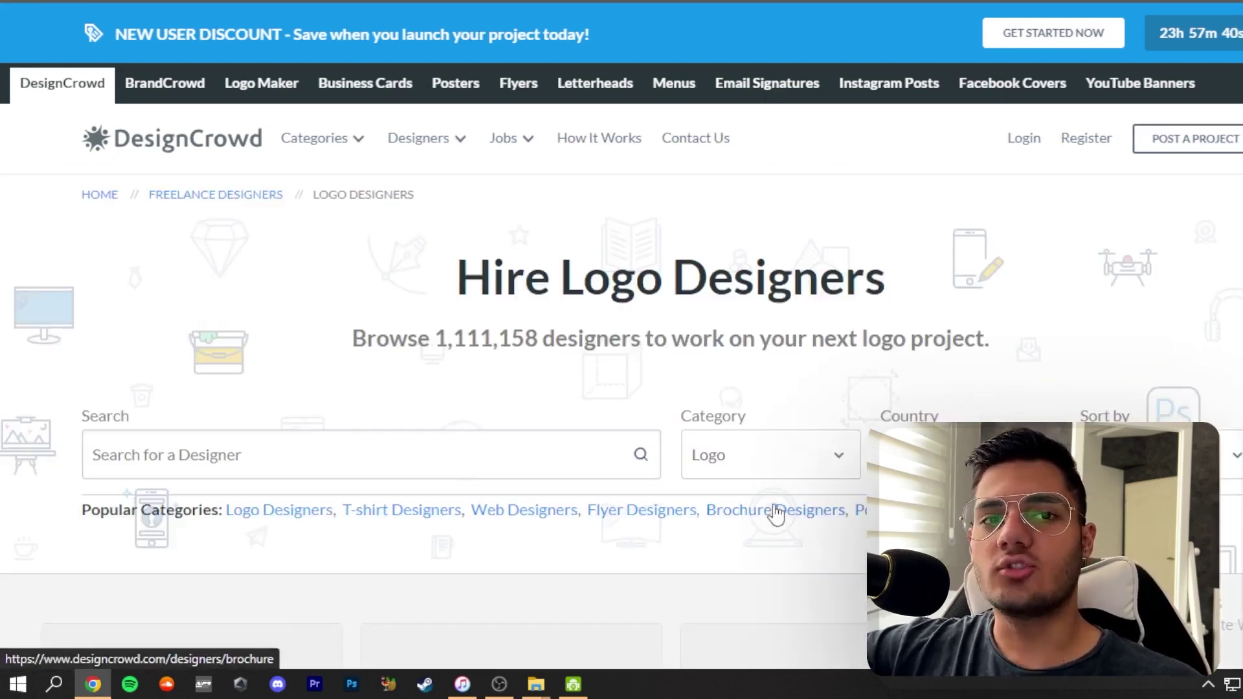
{"action": "scroll", "coordinate": [655, 464], "scroll_direction": "down", "scroll_amount": 6}
{"action": "scroll", "coordinate": [619, 449], "scroll_direction": "down", "scroll_amount": 20}
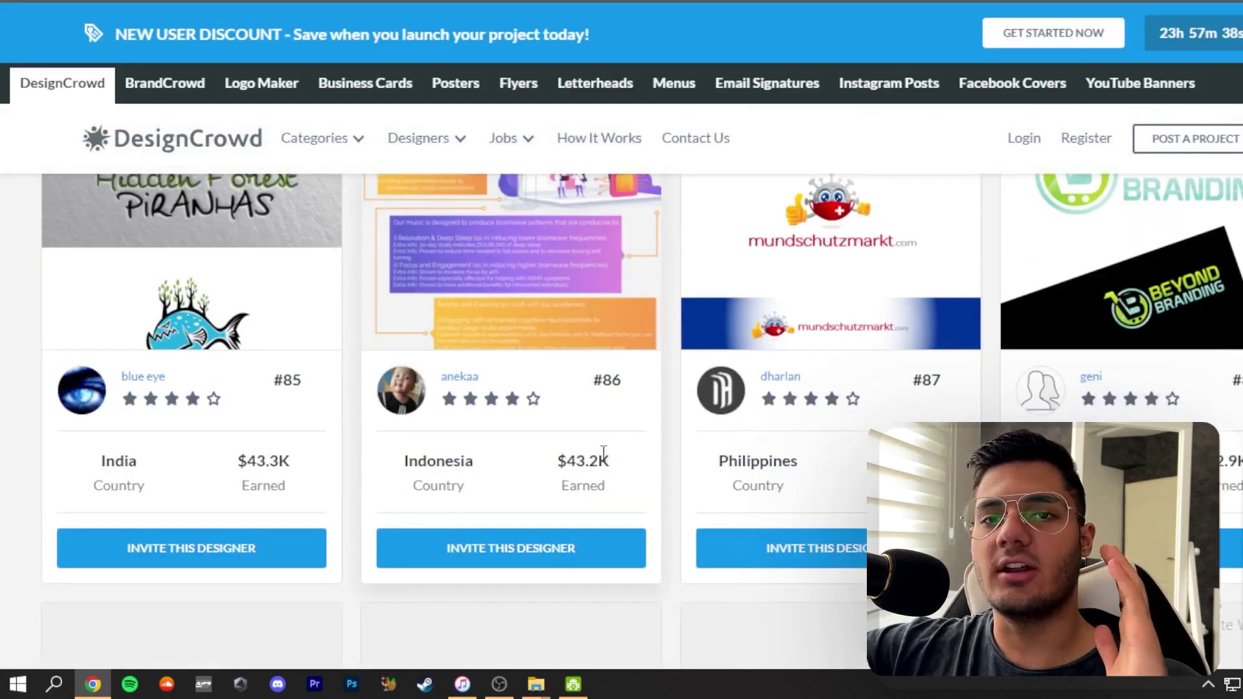
{"action": "scroll", "coordinate": [609, 403], "scroll_direction": "down", "scroll_amount": 5}
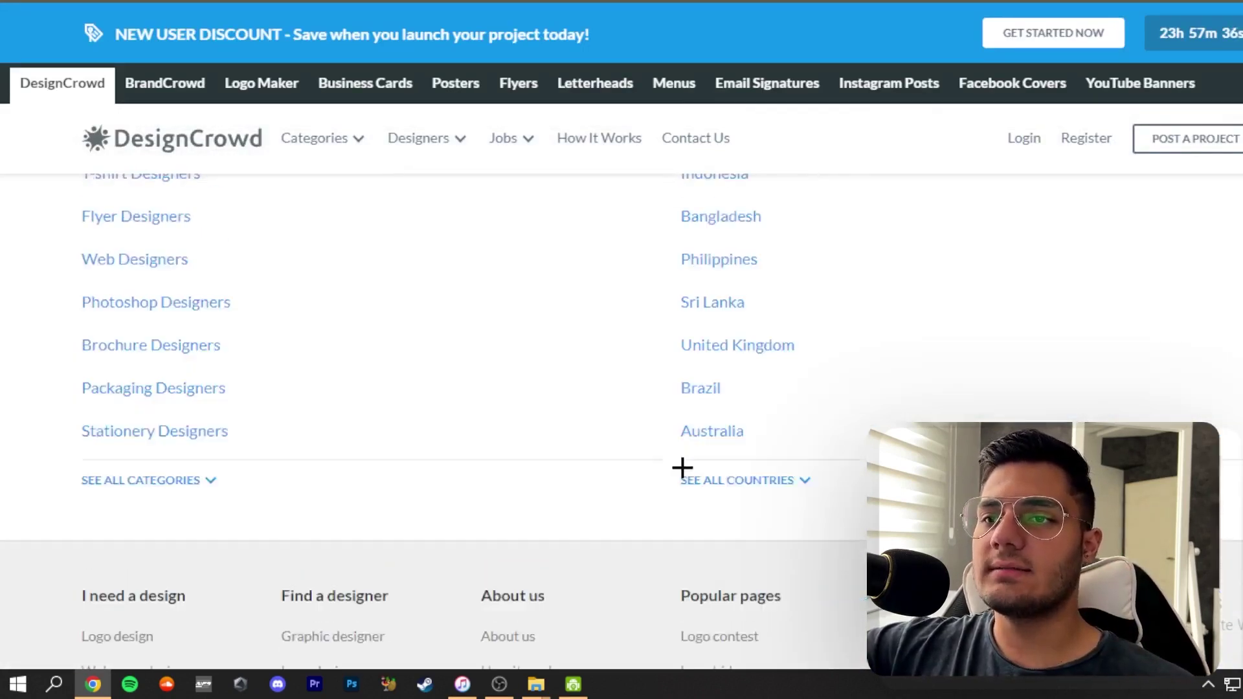
{"action": "scroll", "coordinate": [636, 458], "scroll_direction": "up", "scroll_amount": 10}
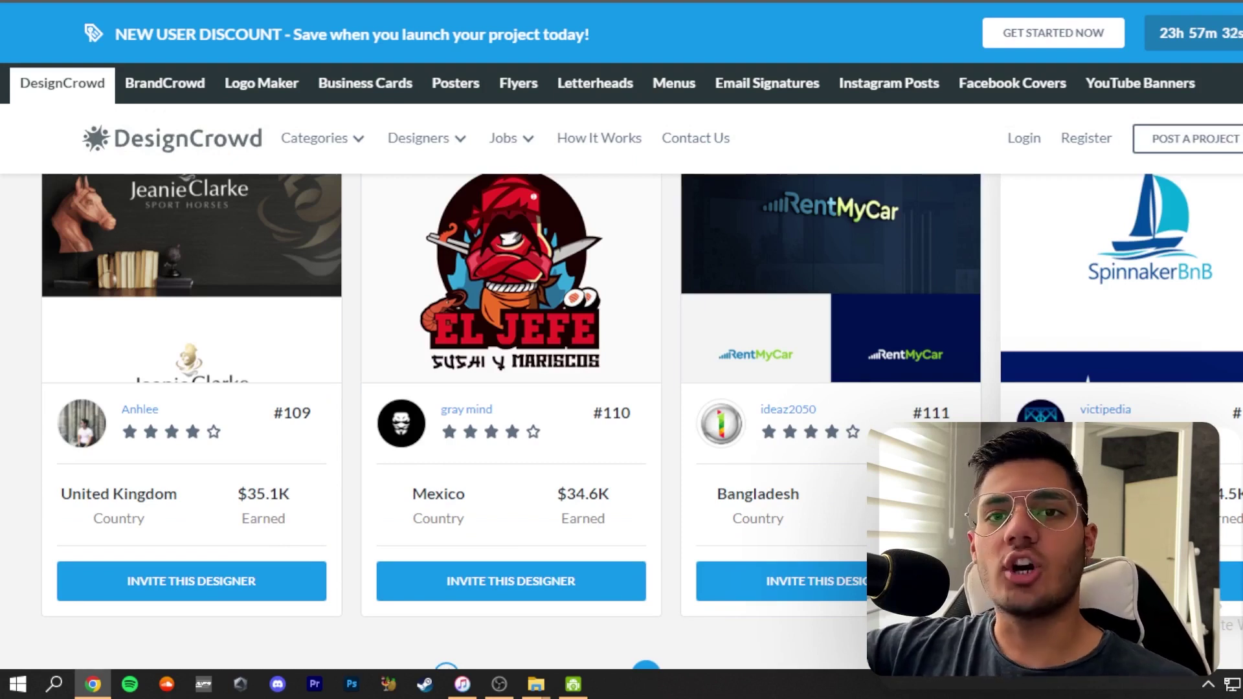
Go to page 6 of the logo designer listings and check the lower-ranked designers' earnings and portfolio previews.
{"action": "scroll", "coordinate": [732, 388], "scroll_direction": "down", "scroll_amount": 5}
{"action": "left_click", "coordinate": [746, 388]}
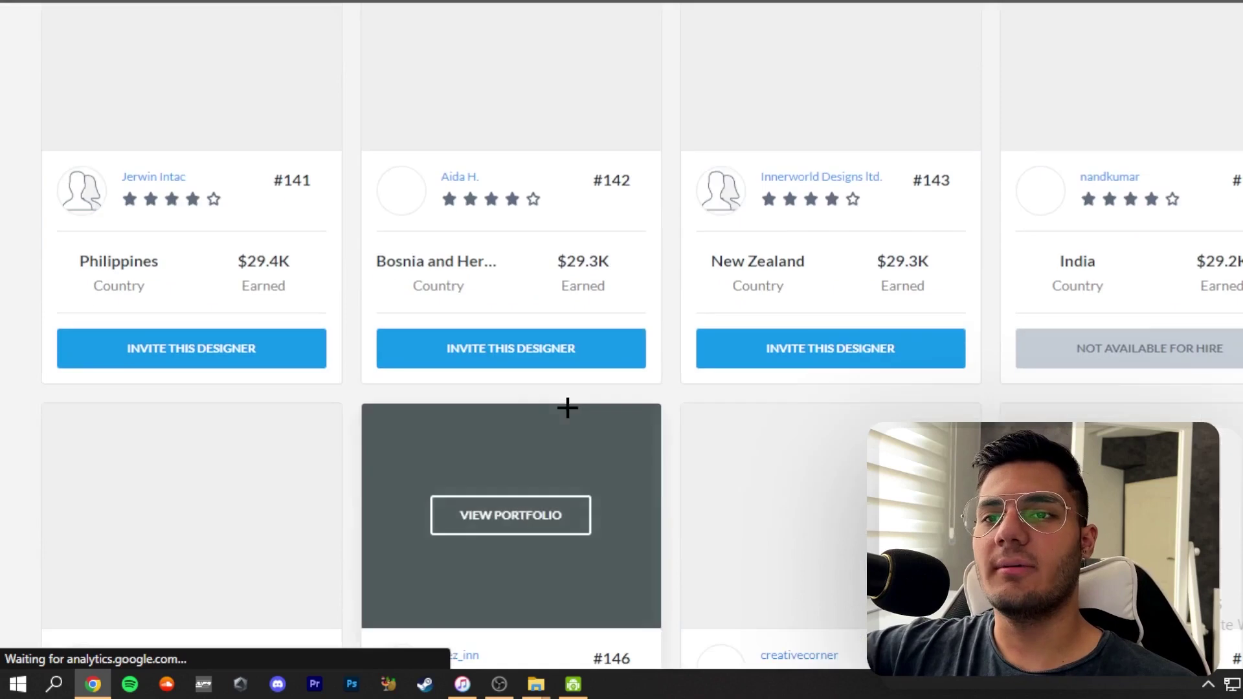
{"action": "scroll", "coordinate": [567, 407], "scroll_direction": "down", "scroll_amount": 20}
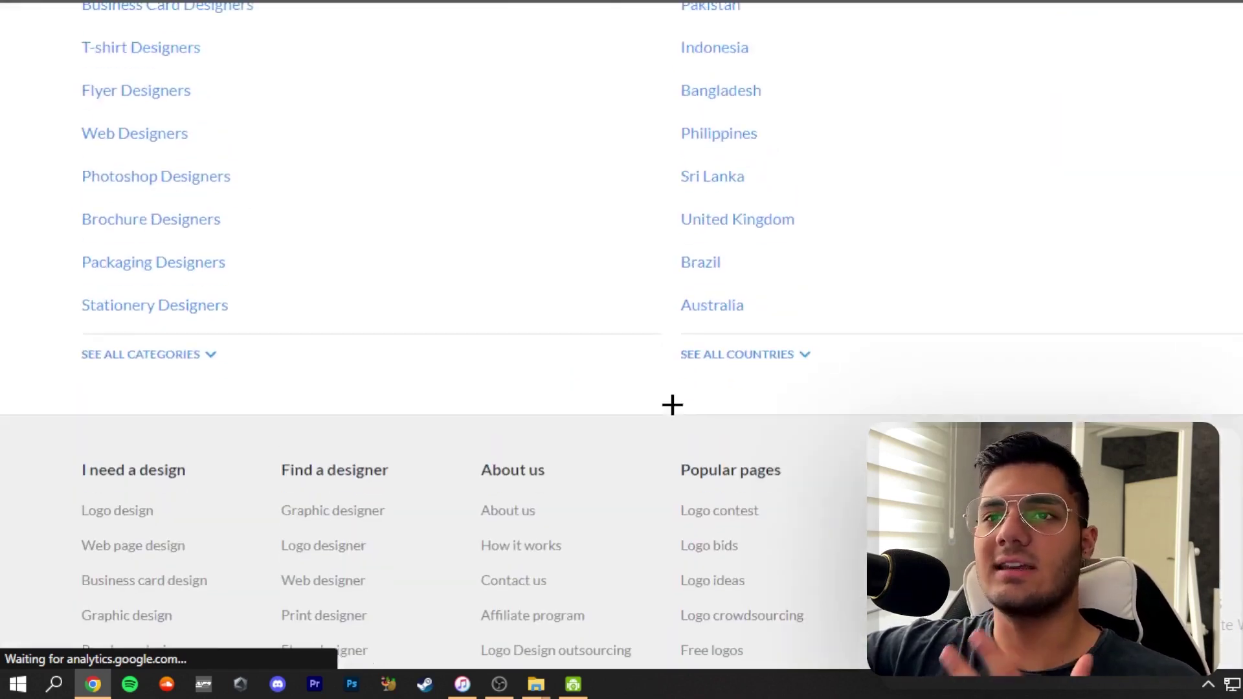
{"action": "scroll", "coordinate": [659, 397], "scroll_direction": "up", "scroll_amount": 12}
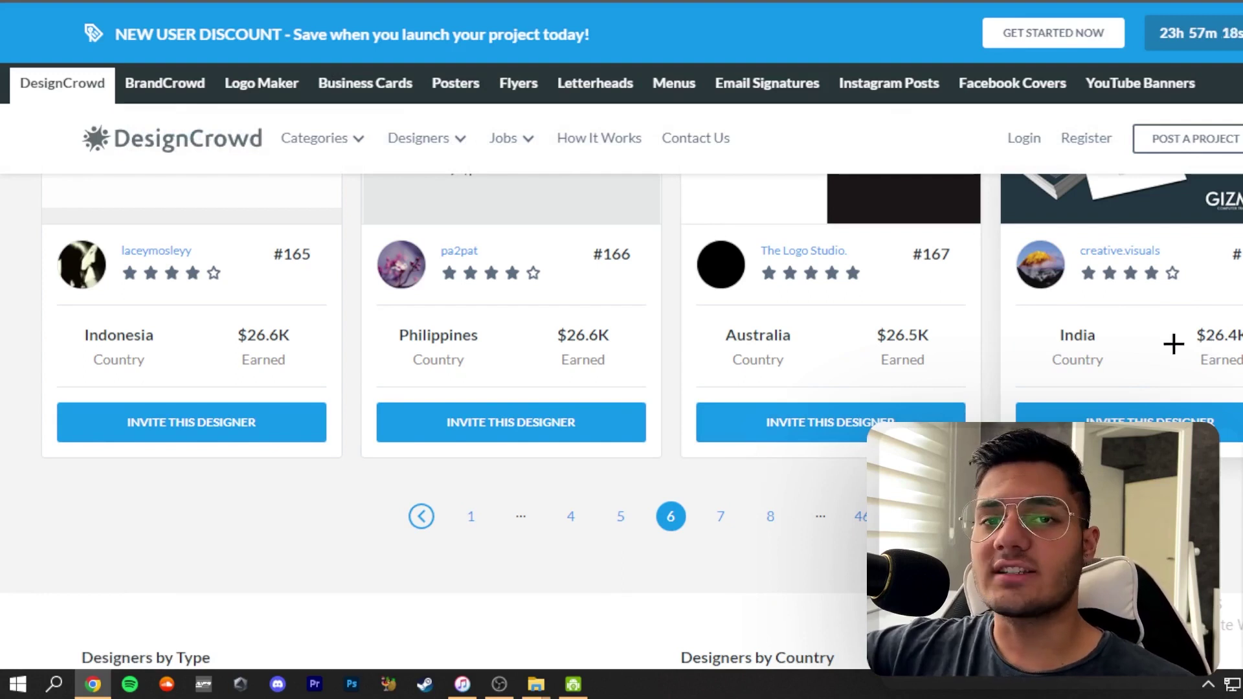
{"action": "scroll", "coordinate": [1189, 376], "scroll_direction": "up", "scroll_amount": 10}
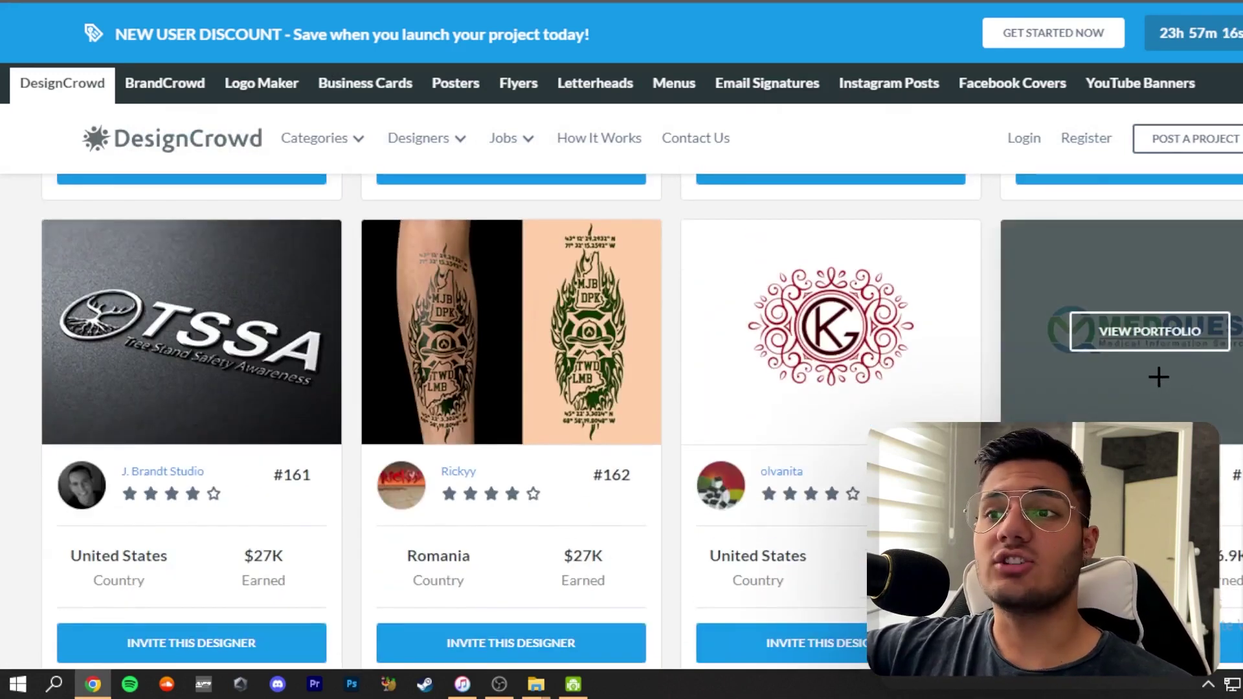
{"action": "scroll", "coordinate": [1189, 376], "scroll_direction": "up", "scroll_amount": 2}
{"action": "mouse_move", "coordinate": [937, 380]}
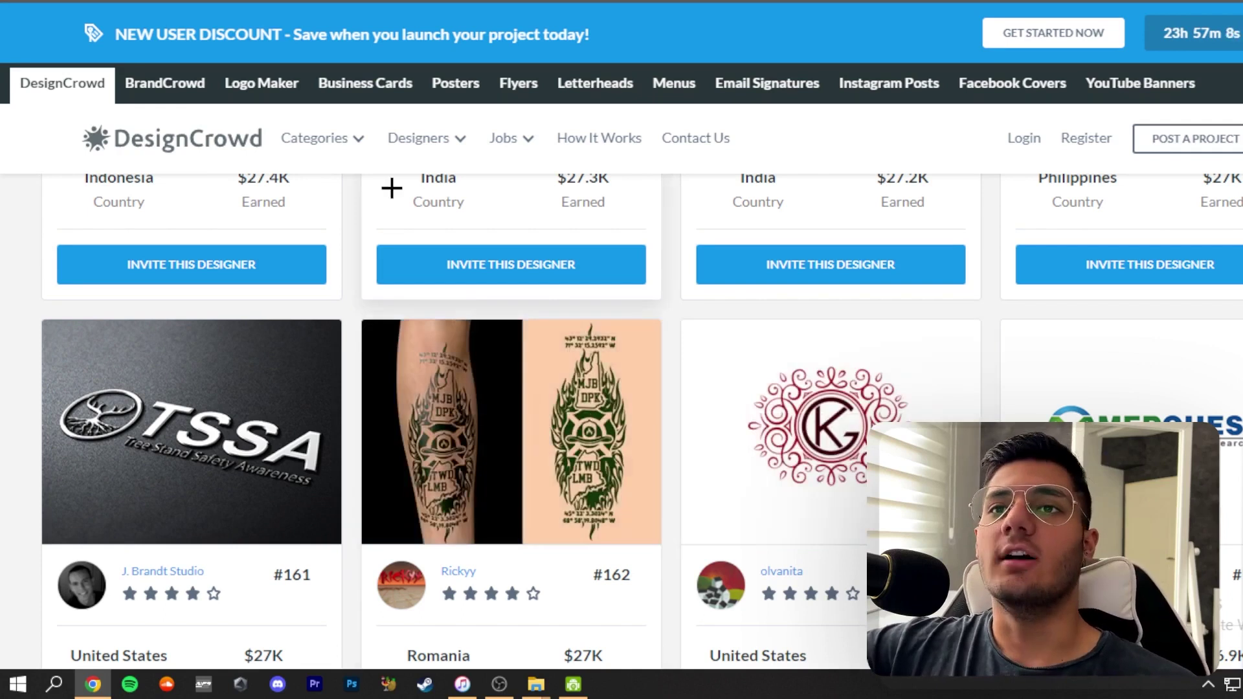
{"action": "mouse_move", "coordinate": [427, 139]}
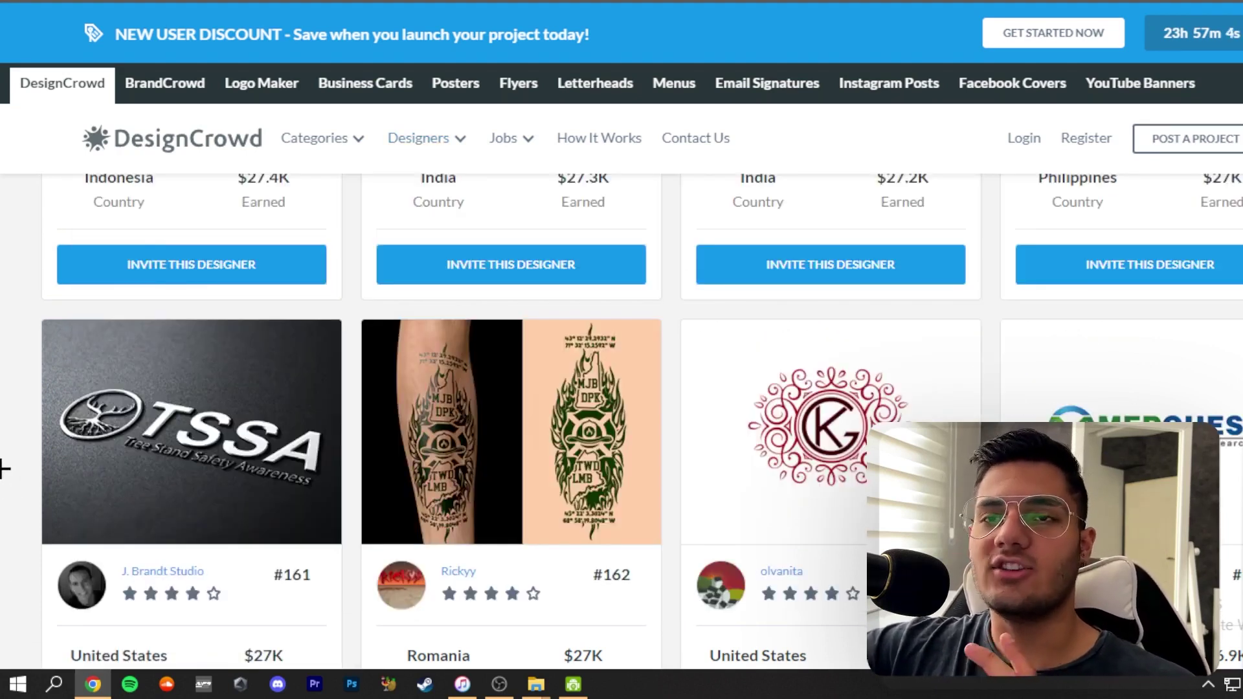
Open the Logo Design jobs listing and review the budgets, time left and entry counts of the featured projects.
{"action": "mouse_move", "coordinate": [505, 140]}
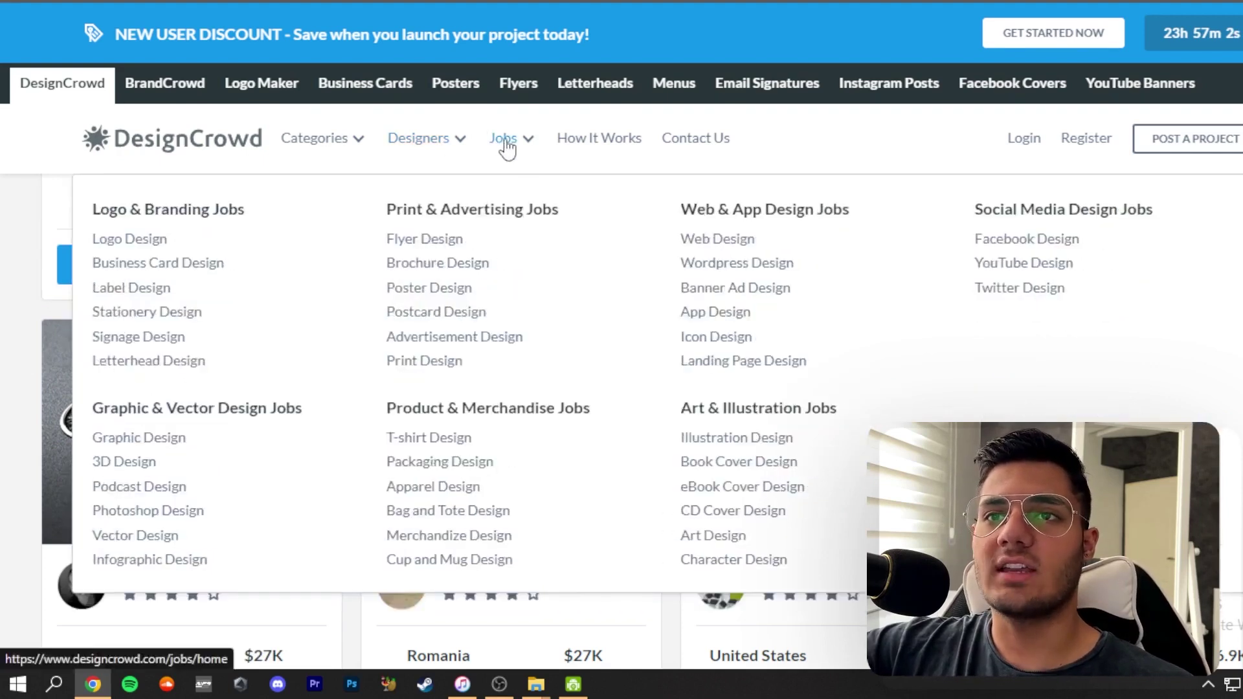
{"action": "left_click", "coordinate": [113, 240]}
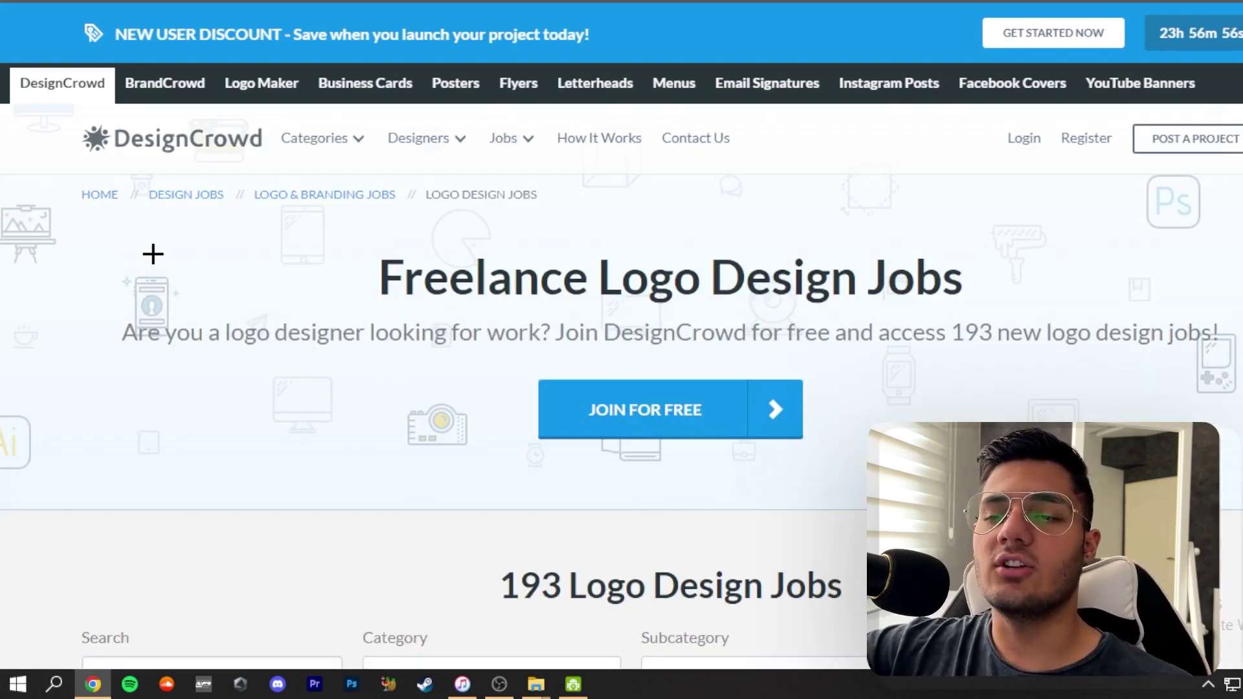
{"action": "scroll", "coordinate": [222, 266], "scroll_direction": "down", "scroll_amount": 12}
{"action": "scroll", "coordinate": [259, 279], "scroll_direction": "up", "scroll_amount": 3}
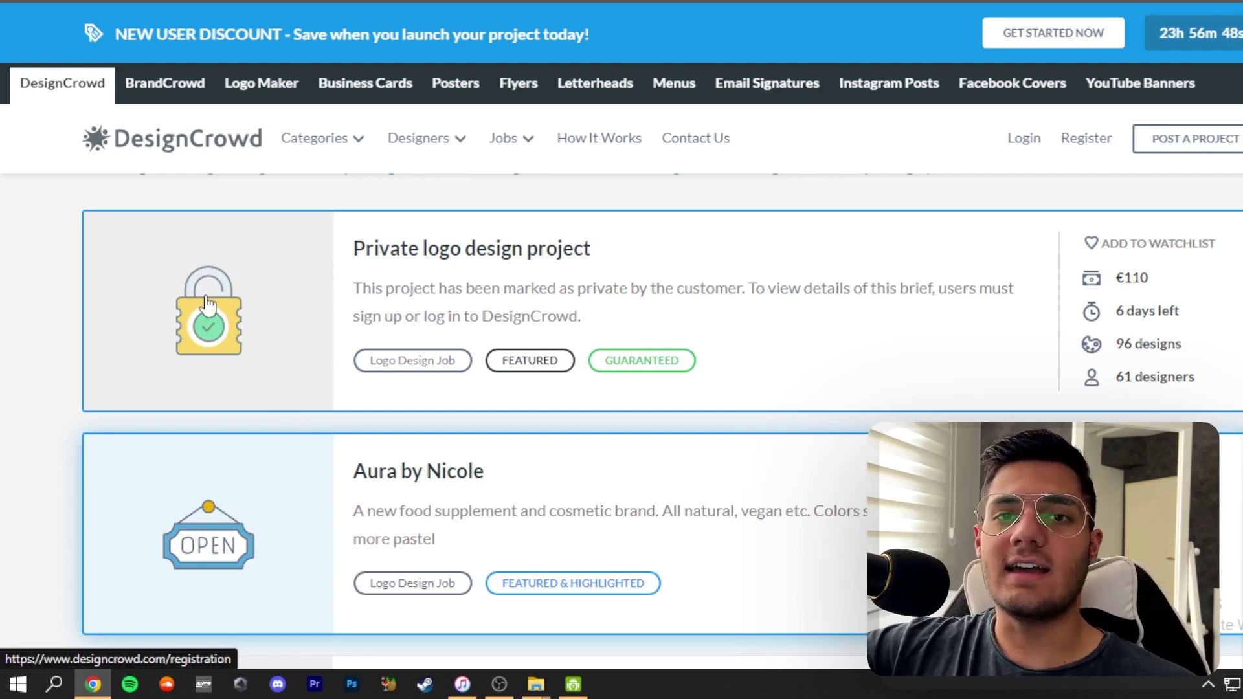
{"action": "scroll", "coordinate": [286, 415], "scroll_direction": "down", "scroll_amount": 3}
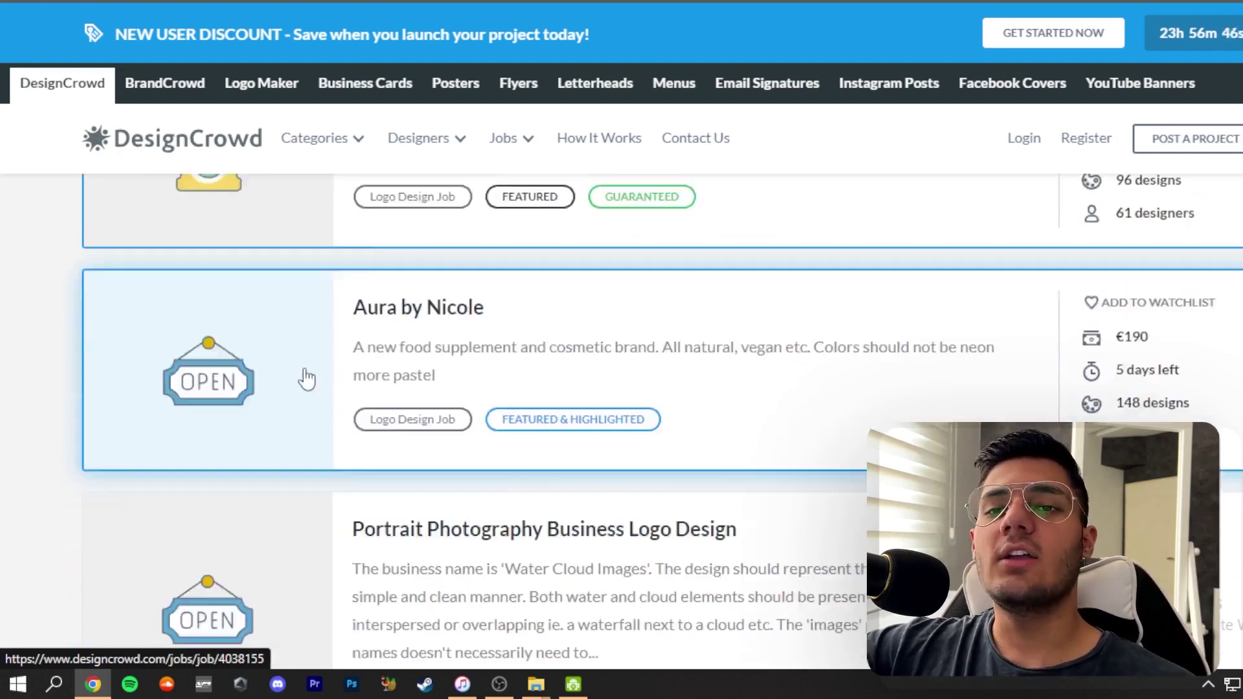
{"action": "scroll", "coordinate": [198, 353], "scroll_direction": "up", "scroll_amount": 2}
{"action": "scroll", "coordinate": [151, 283], "scroll_direction": "up", "scroll_amount": 3}
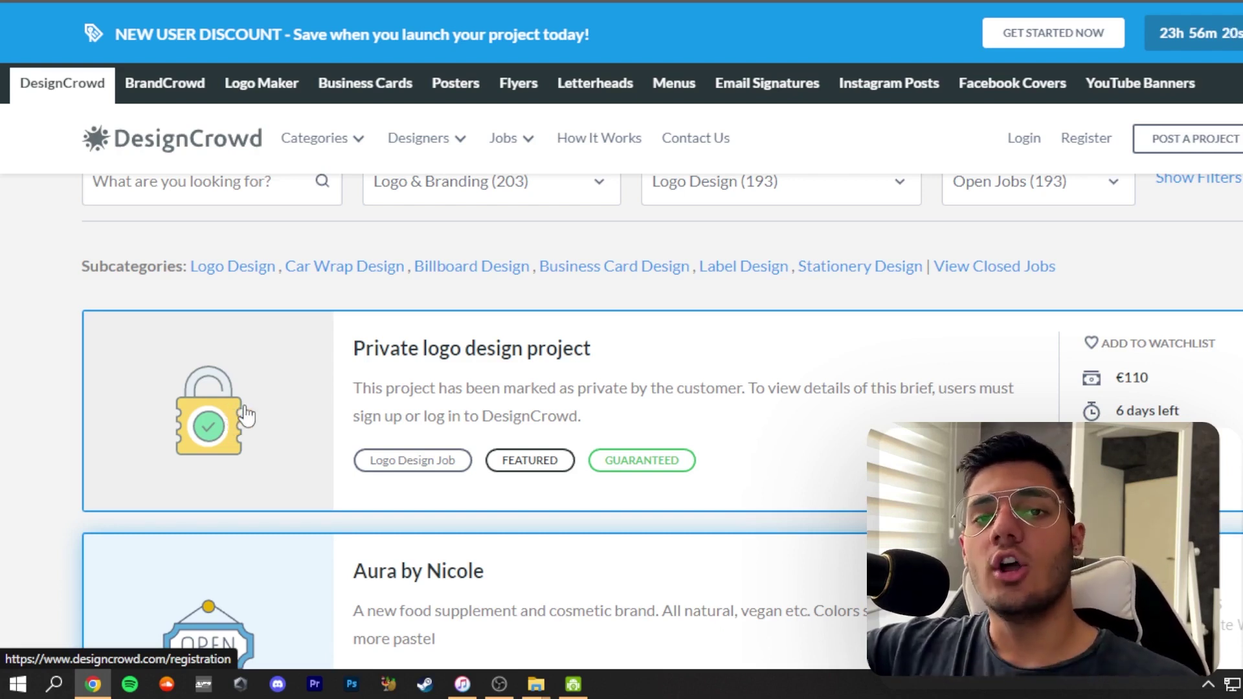
{"action": "scroll", "coordinate": [250, 424], "scroll_direction": "down", "scroll_amount": 3}
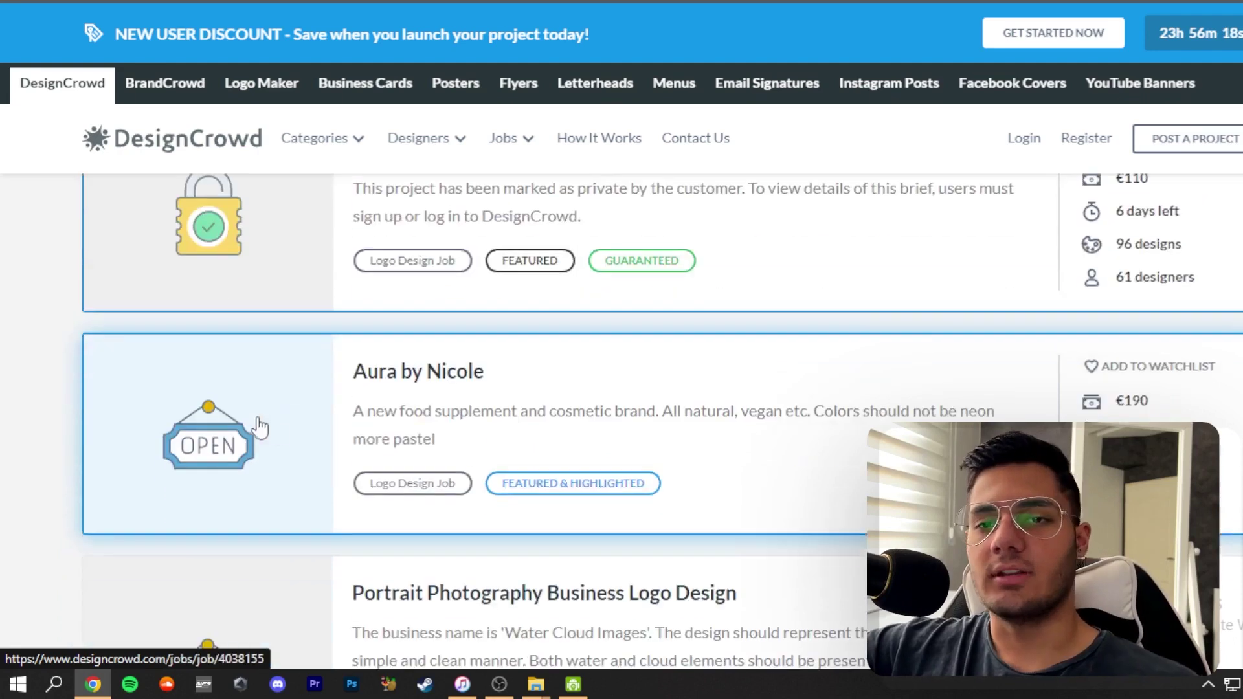
{"action": "scroll", "coordinate": [214, 436], "scroll_direction": "down", "scroll_amount": 1}
{"action": "scroll", "coordinate": [311, 425], "scroll_direction": "up", "scroll_amount": 1}
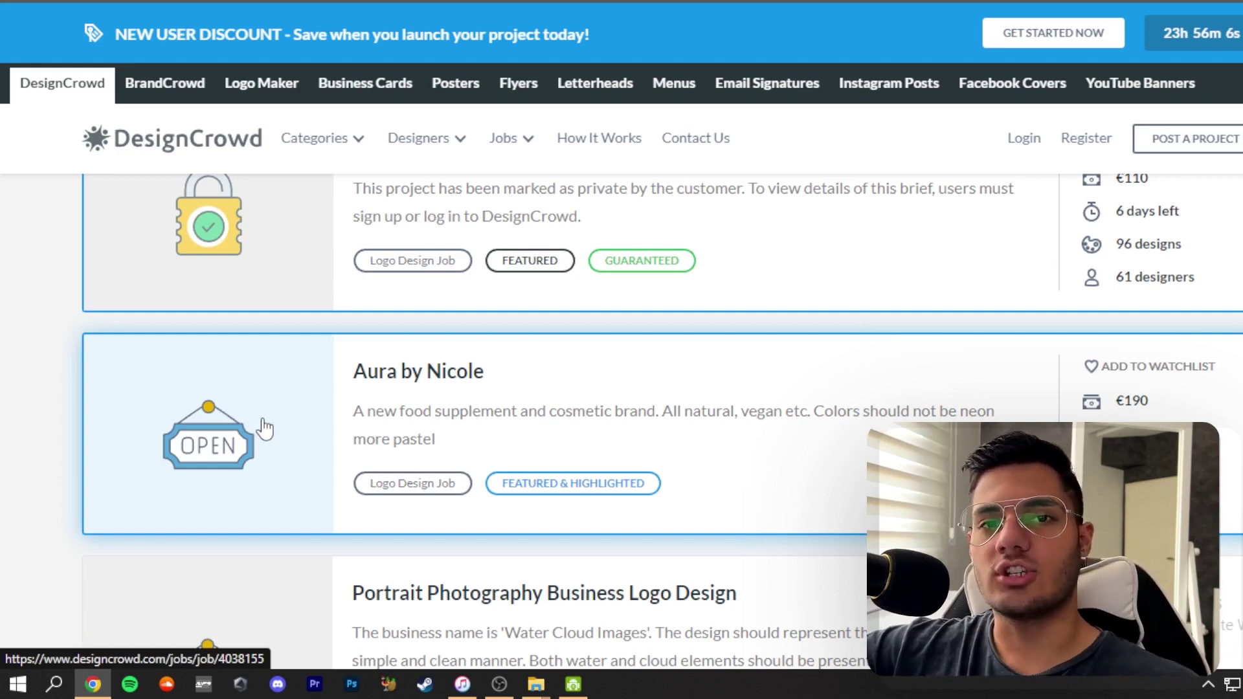
Review the briefs and budgets of the other open logo jobs, from RiseWell down to the Whatyourmissing brand.
{"action": "scroll", "coordinate": [265, 429], "scroll_direction": "down", "scroll_amount": 12}
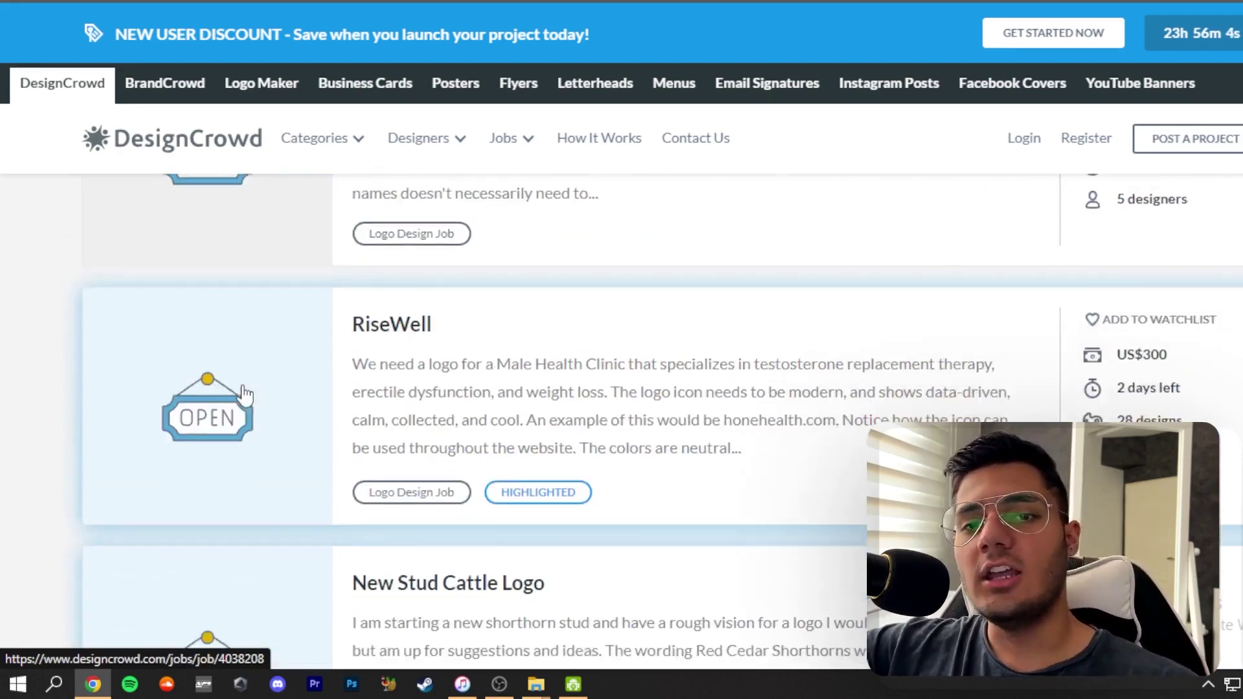
{"action": "scroll", "coordinate": [243, 393], "scroll_direction": "up", "scroll_amount": 1}
{"action": "scroll", "coordinate": [244, 395], "scroll_direction": "down", "scroll_amount": 3}
{"action": "scroll", "coordinate": [244, 395], "scroll_direction": "up", "scroll_amount": 3}
{"action": "scroll", "coordinate": [252, 399], "scroll_direction": "down", "scroll_amount": 4}
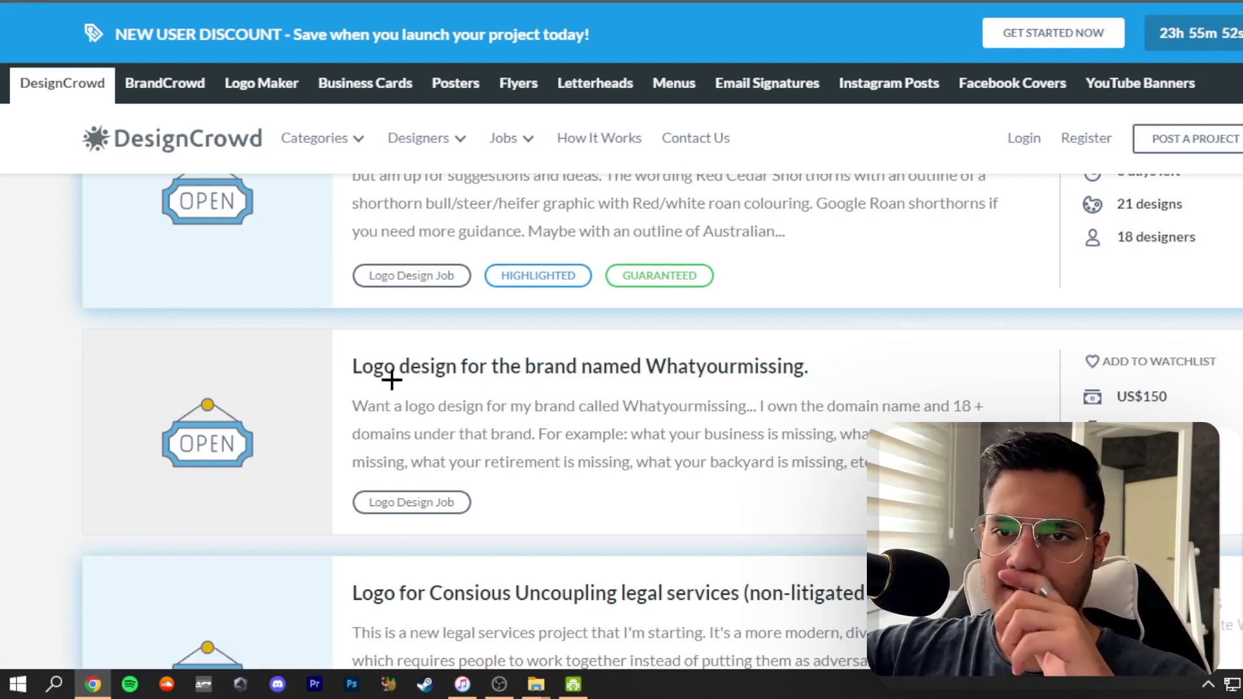
Open the Whatyourmissing logo design job and check its budget and remaining time.
{"action": "left_click", "coordinate": [262, 417]}
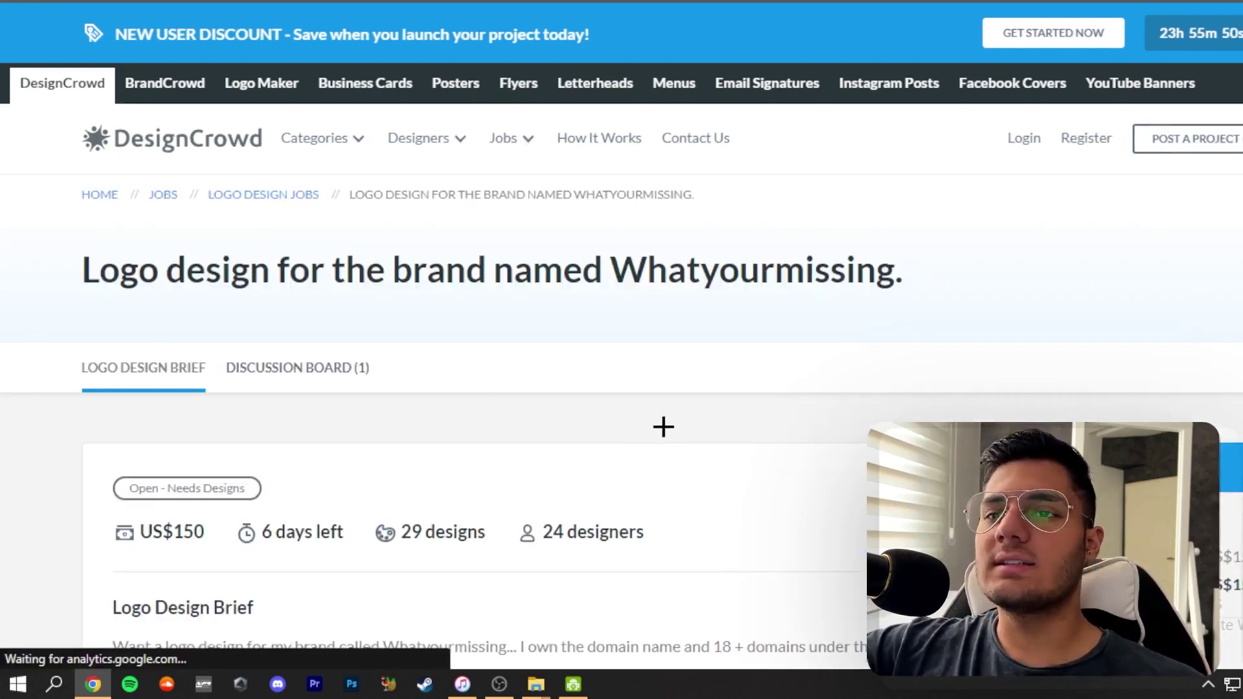
{"action": "scroll", "coordinate": [654, 418], "scroll_direction": "down", "scroll_amount": 3}
{"action": "scroll", "coordinate": [470, 401], "scroll_direction": "down", "scroll_amount": 1}
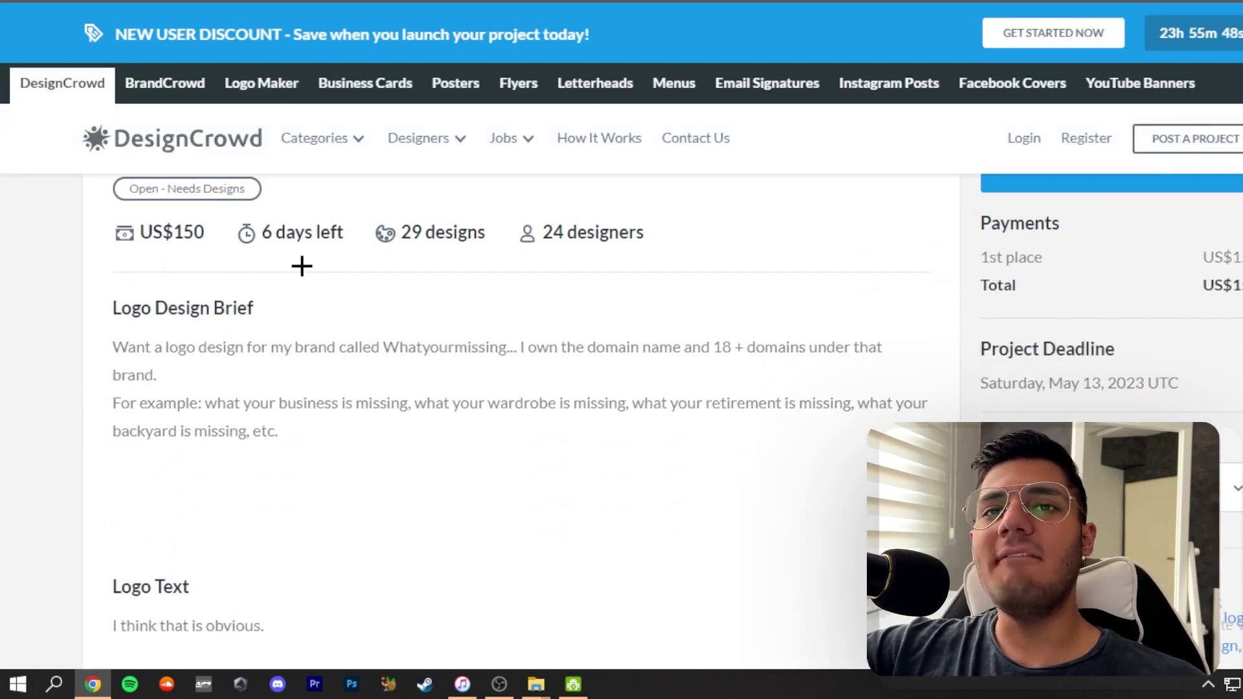
{"action": "left_click_drag", "start_coordinate": [264, 238], "coordinate": [335, 251]}
{"action": "left_click", "coordinate": [336, 251]}
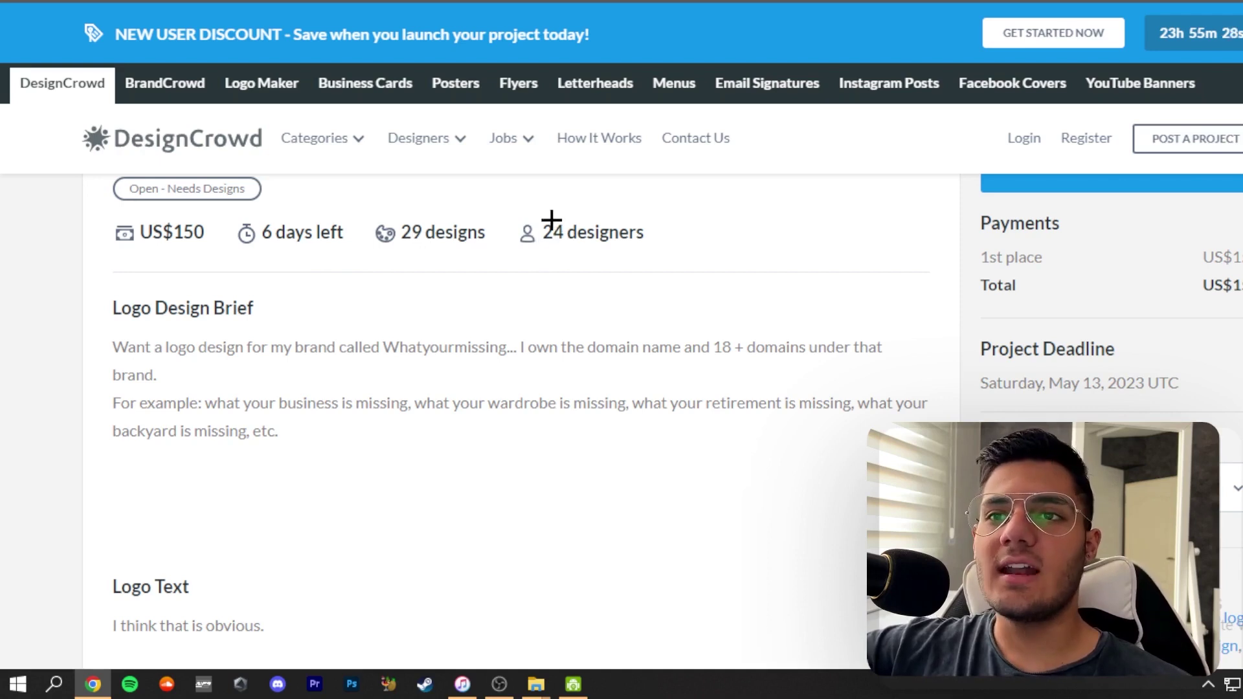
Check the designer and design counts and the 1st place payment of the Whatyourmissing job.
{"action": "left_click_drag", "start_coordinate": [562, 232], "coordinate": [533, 233]}
{"action": "left_click_drag", "start_coordinate": [445, 233], "coordinate": [396, 235]}
{"action": "left_click", "coordinate": [536, 249]}
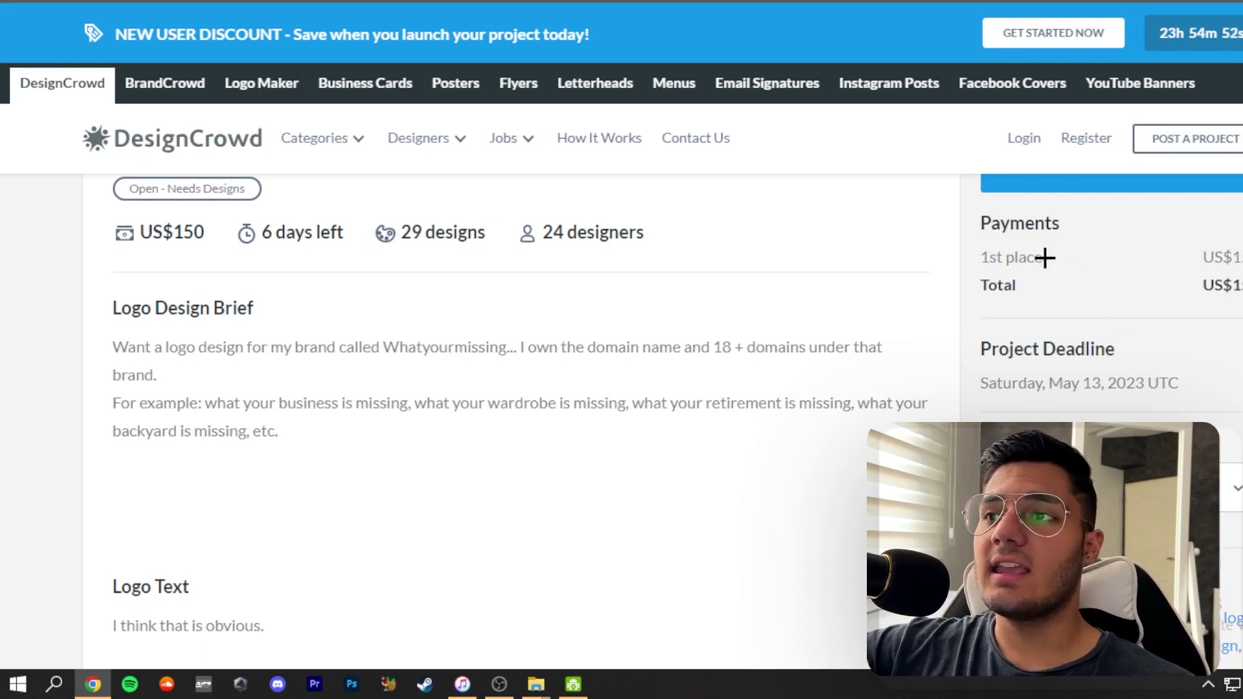
{"action": "left_click_drag", "start_coordinate": [1031, 258], "coordinate": [977, 255]}
{"action": "left_click", "coordinate": [977, 255]}
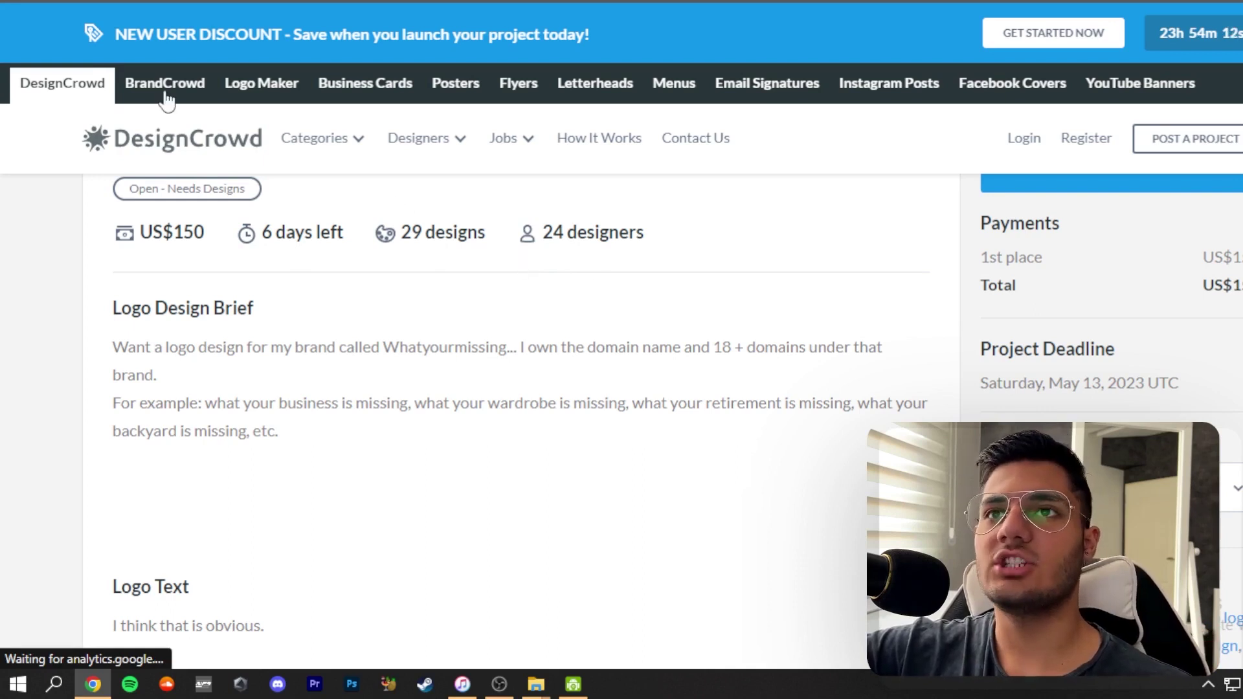
Return to the logo design jobs listing and open the featured job for the food supplement and cosmetic brand.
{"action": "scroll", "coordinate": [564, 280], "scroll_direction": "up", "scroll_amount": 4}
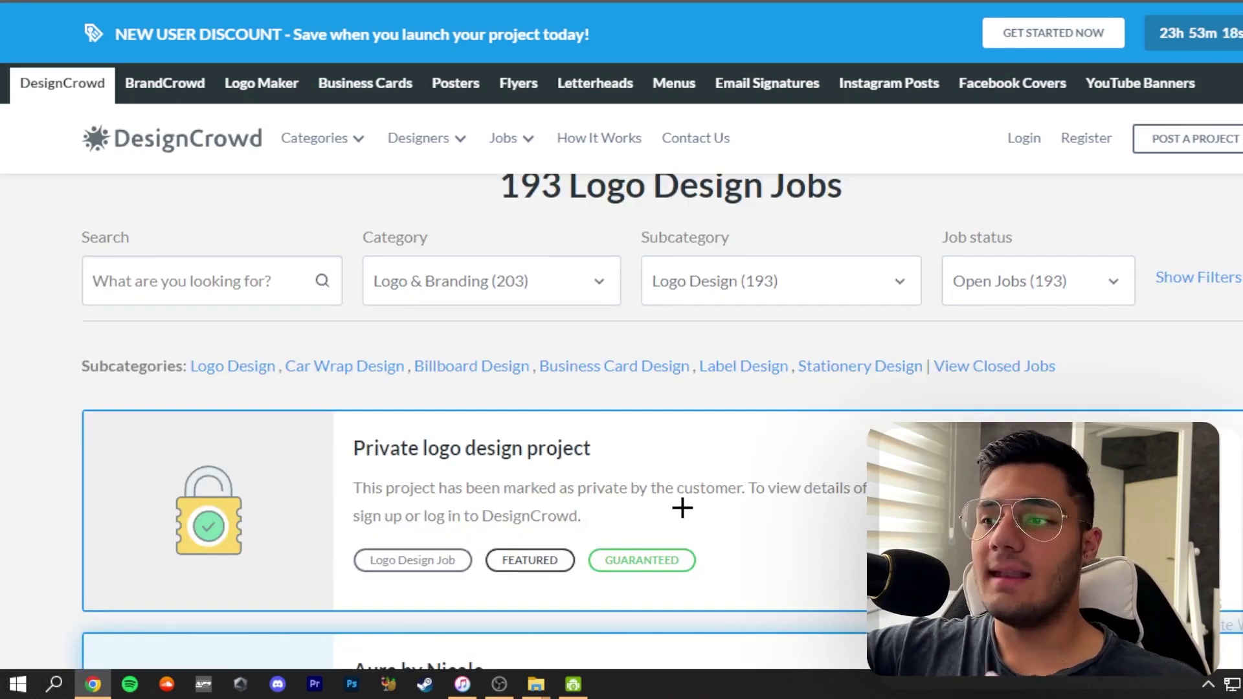
{"action": "scroll", "coordinate": [682, 515], "scroll_direction": "down", "scroll_amount": 6}
{"action": "scroll", "coordinate": [681, 511], "scroll_direction": "up", "scroll_amount": 2}
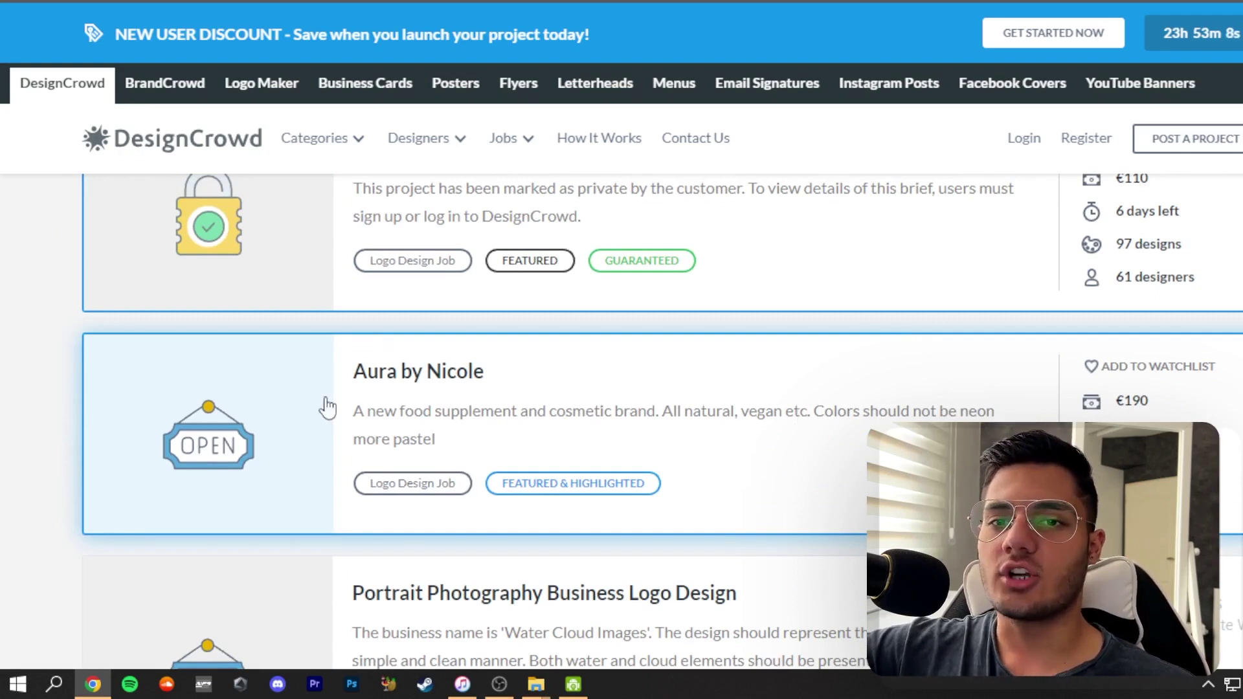
{"action": "left_click", "coordinate": [241, 388]}
{"action": "scroll", "coordinate": [241, 388], "scroll_direction": "down", "scroll_amount": 4}
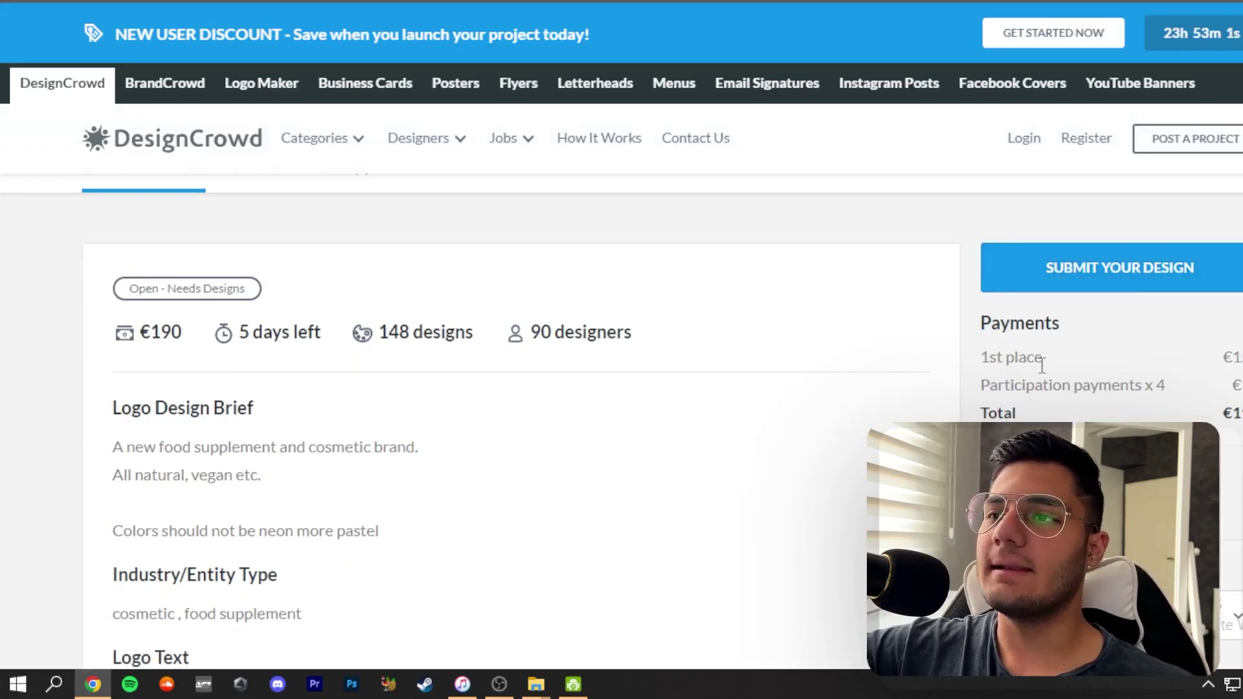
Examine the cosmetic brand job's 1st place payment, participation payments and total.
{"action": "left_click_drag", "start_coordinate": [1043, 358], "coordinate": [973, 352]}
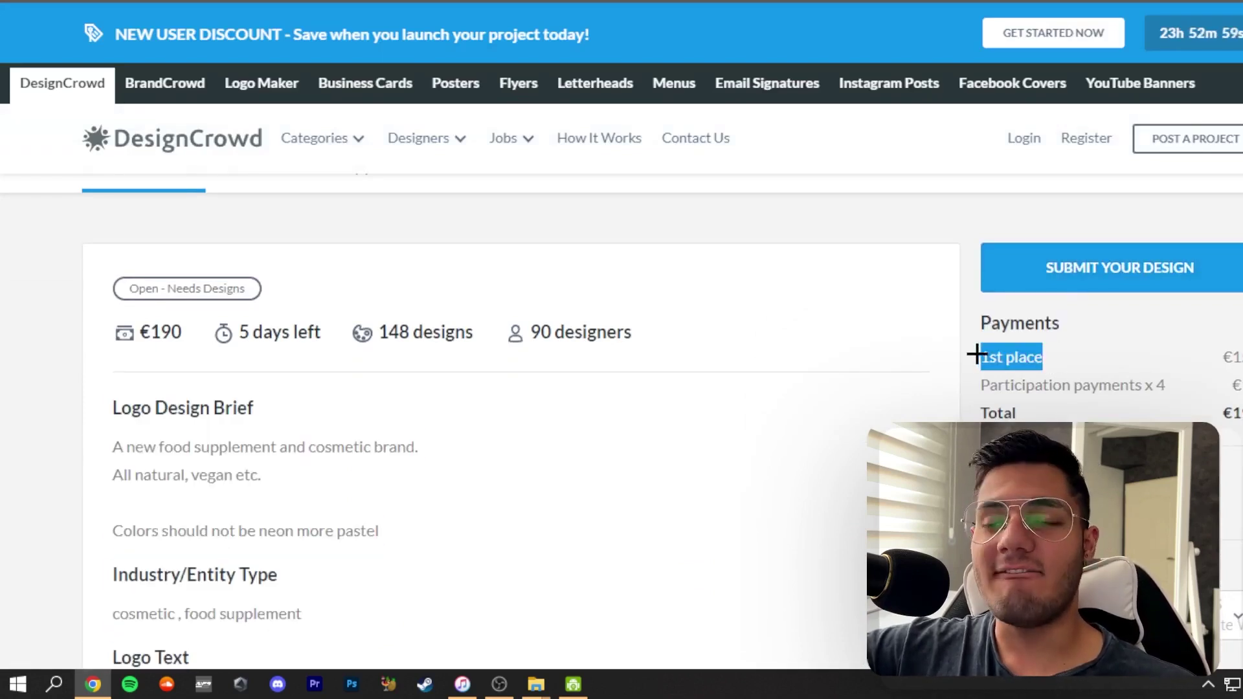
{"action": "left_click", "coordinate": [1071, 366]}
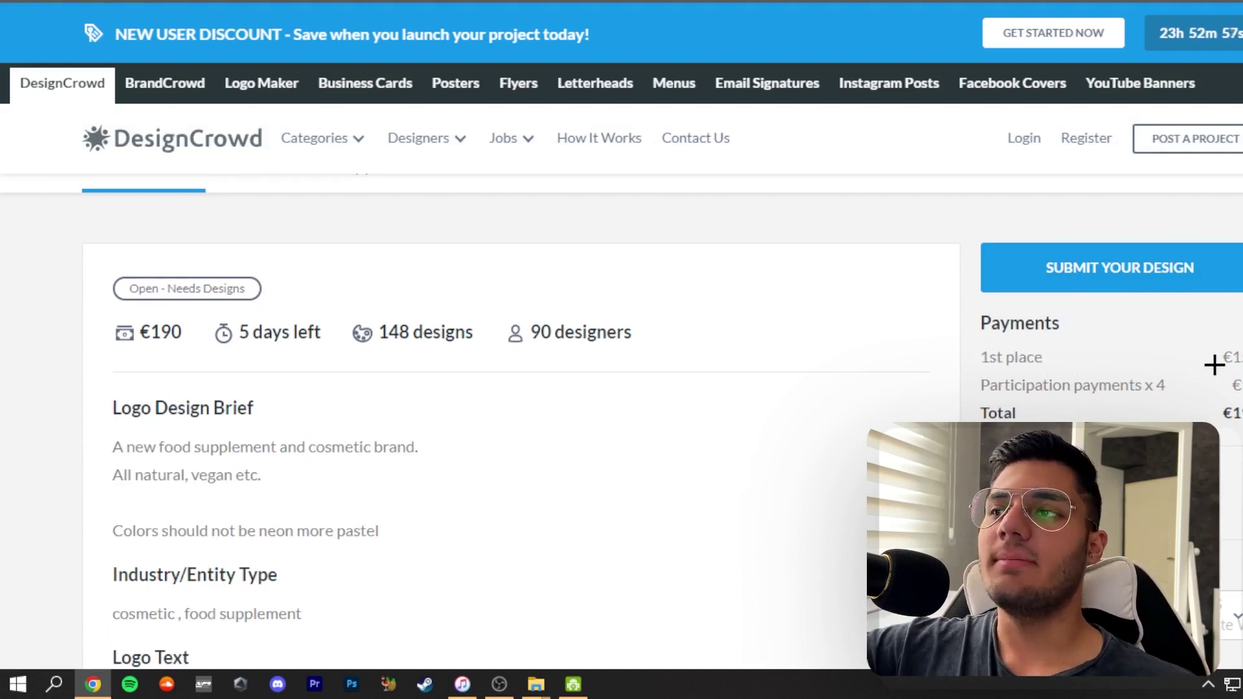
{"action": "left_click_drag", "start_coordinate": [1240, 413], "coordinate": [1163, 402]}
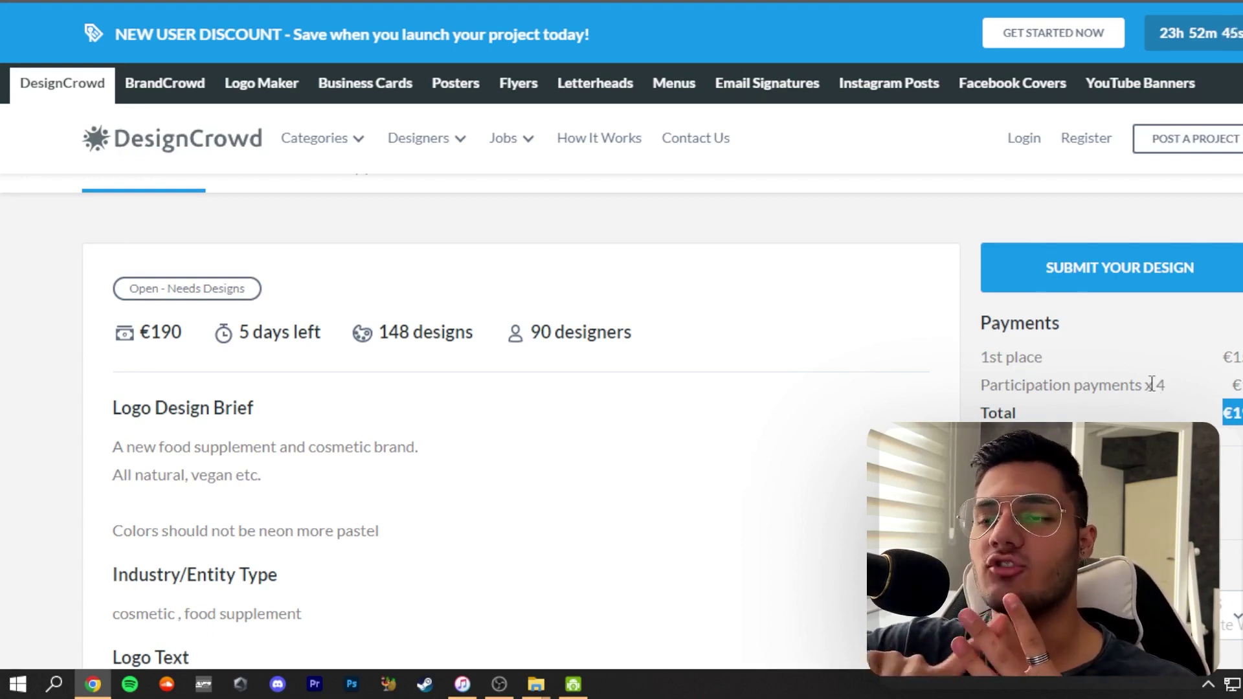
{"action": "left_click", "coordinate": [1238, 413]}
{"action": "left_click_drag", "start_coordinate": [1240, 386], "coordinate": [1220, 397]}
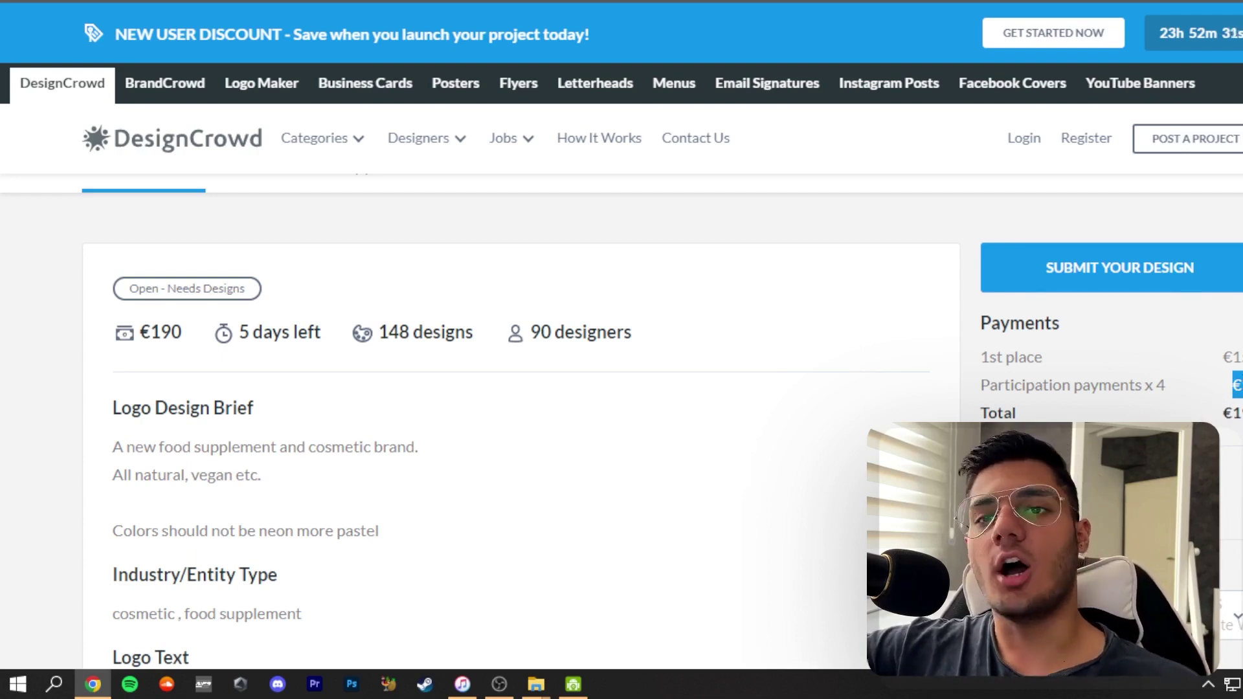
Examine the cosmetic brand job's design brief, logo text, and wordmark and lettermark logo styles of interest.
{"action": "scroll", "coordinate": [1230, 369], "scroll_direction": "down", "scroll_amount": 10}
{"action": "scroll", "coordinate": [1230, 366], "scroll_direction": "up", "scroll_amount": 3}
{"action": "scroll", "coordinate": [1228, 366], "scroll_direction": "down", "scroll_amount": 5}
{"action": "scroll", "coordinate": [1228, 366], "scroll_direction": "up", "scroll_amount": 12}
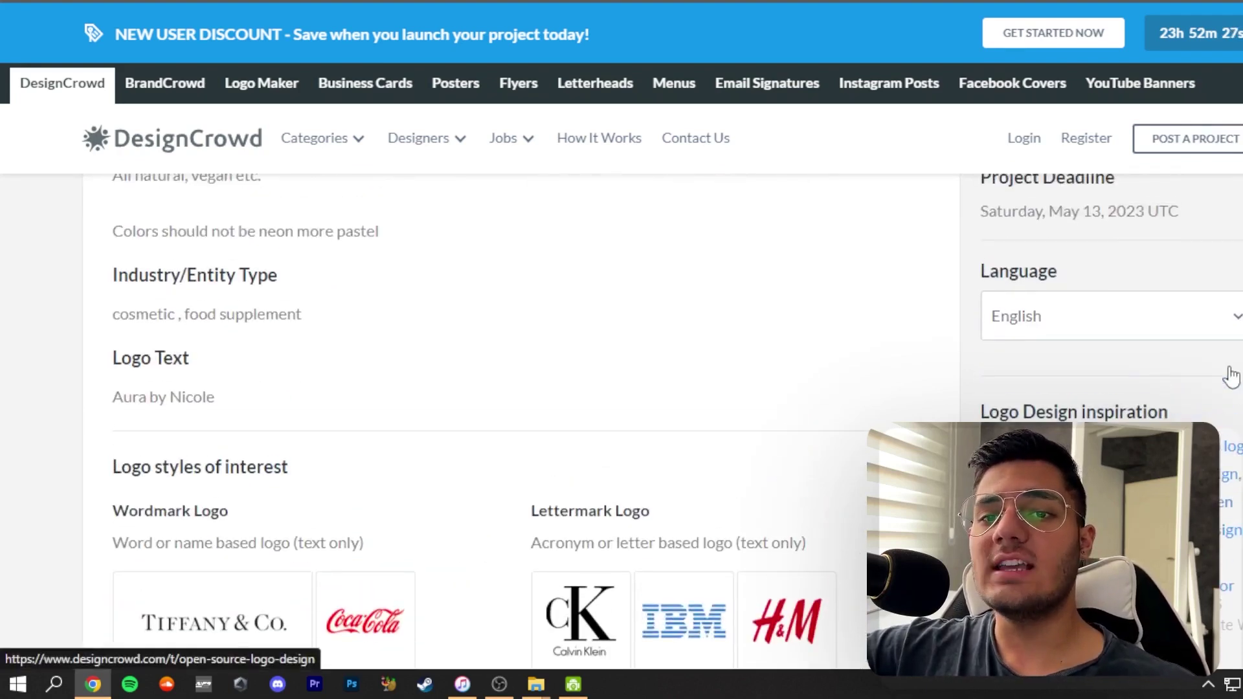
{"action": "scroll", "coordinate": [1228, 366], "scroll_direction": "down", "scroll_amount": 2}
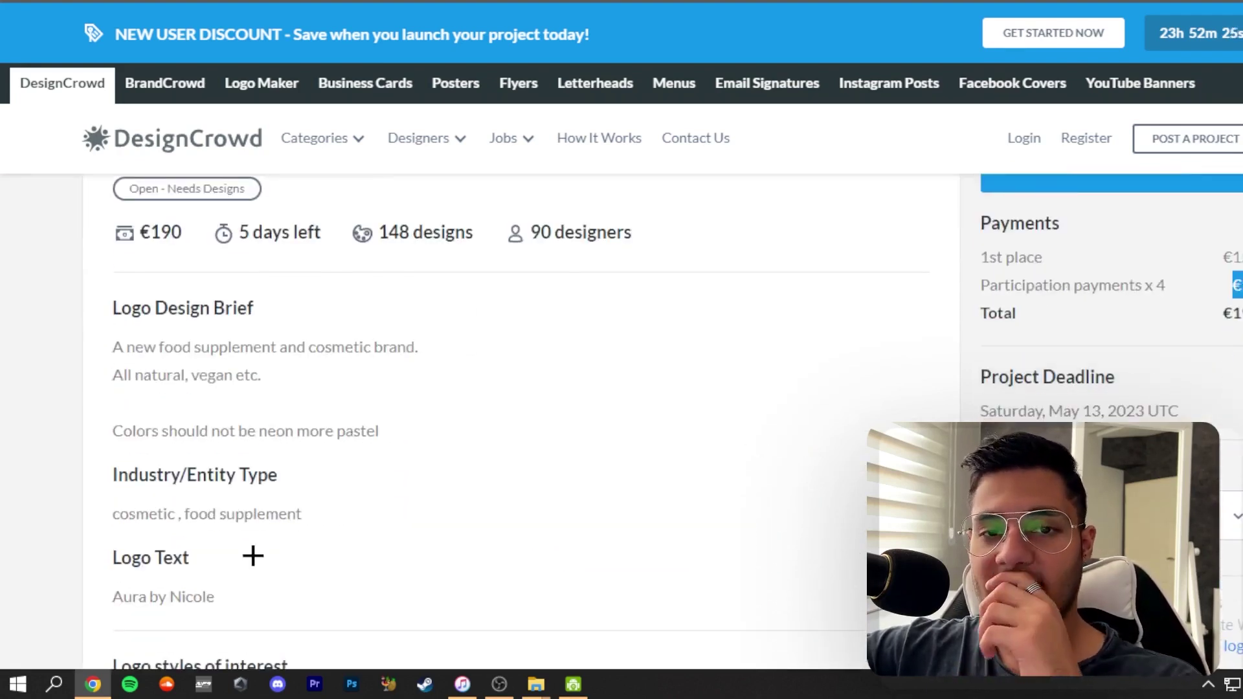
{"action": "scroll", "coordinate": [533, 391], "scroll_direction": "down", "scroll_amount": 3}
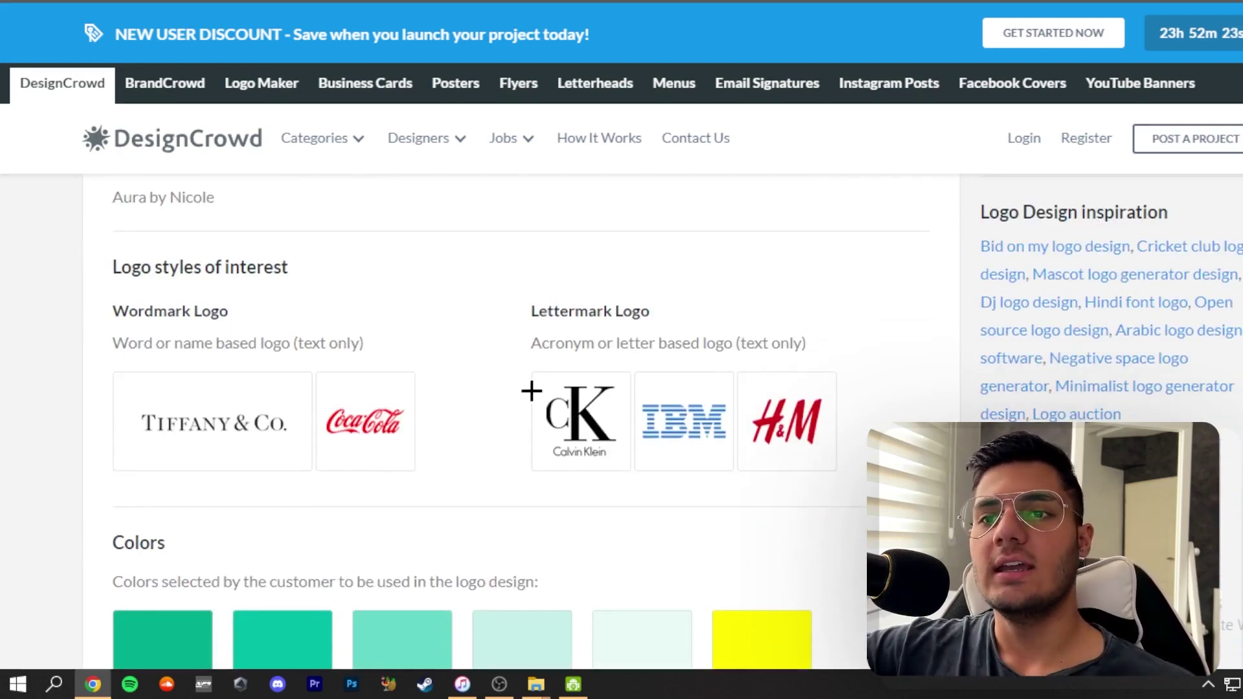
{"action": "scroll", "coordinate": [307, 285], "scroll_direction": "up", "scroll_amount": 2}
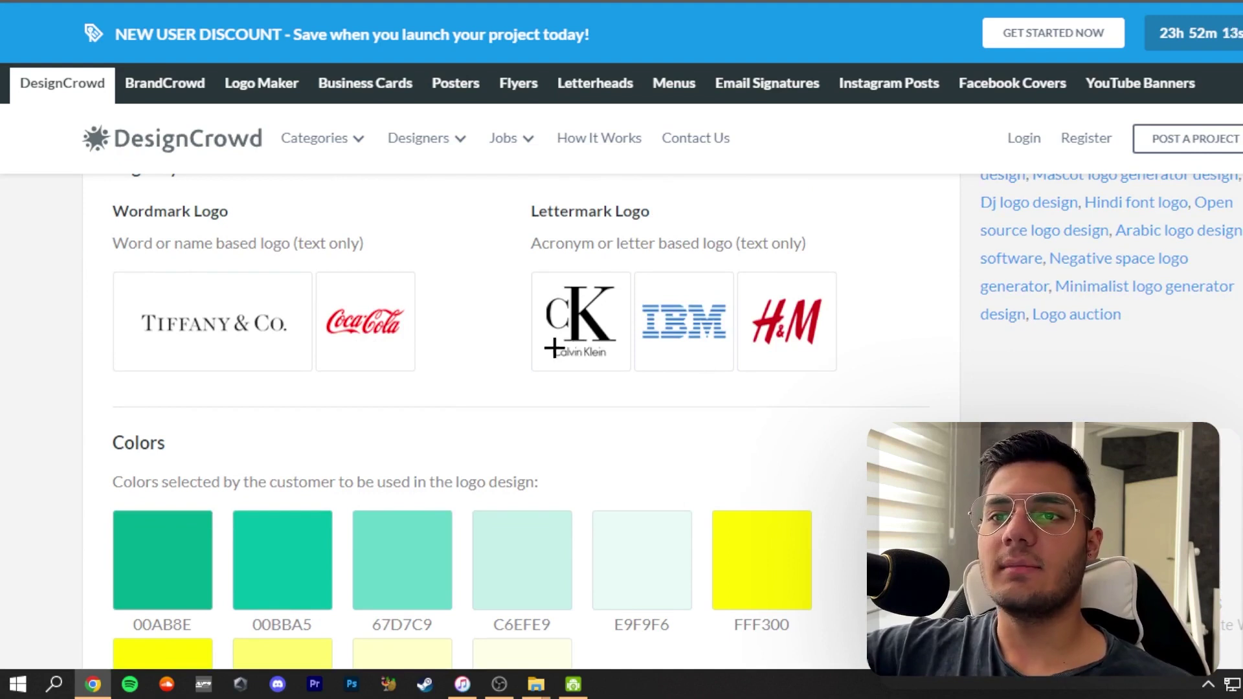
{"action": "scroll", "coordinate": [474, 310], "scroll_direction": "down", "scroll_amount": 2}
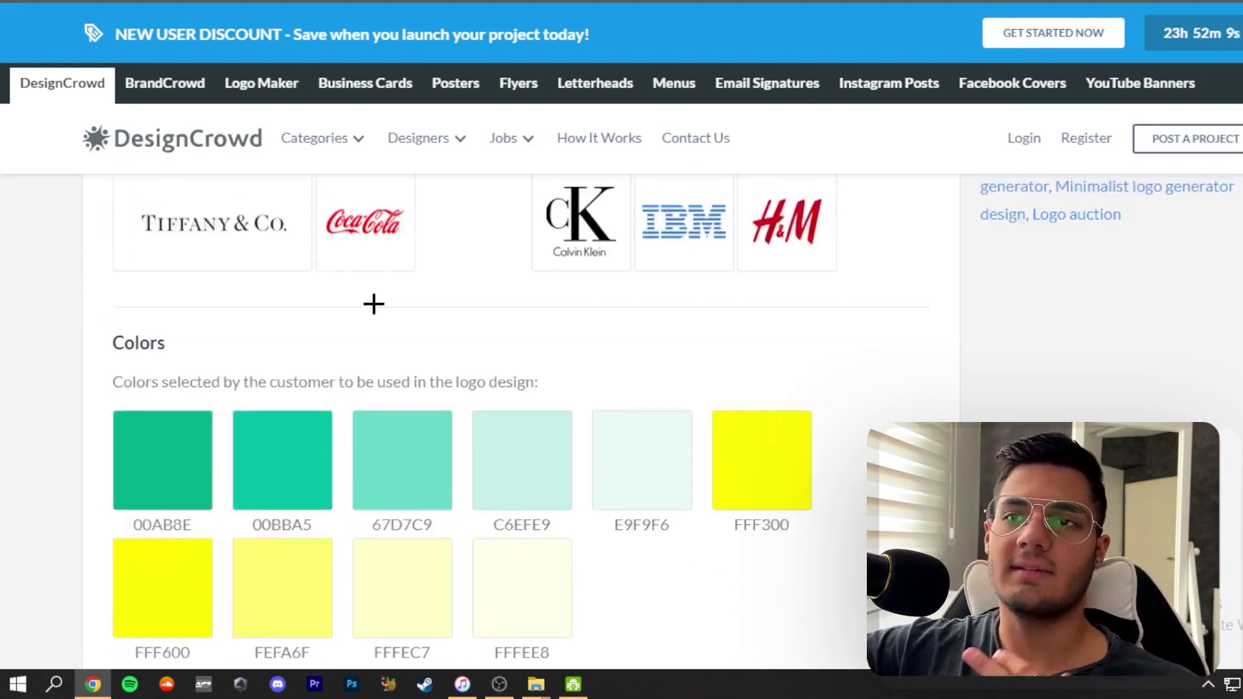
Examine the customer's selected colors and the look and feel sliders in the cosmetic brand job's brief.
{"action": "scroll", "coordinate": [372, 300], "scroll_direction": "up", "scroll_amount": 4}
{"action": "scroll", "coordinate": [454, 421], "scroll_direction": "down", "scroll_amount": 8}
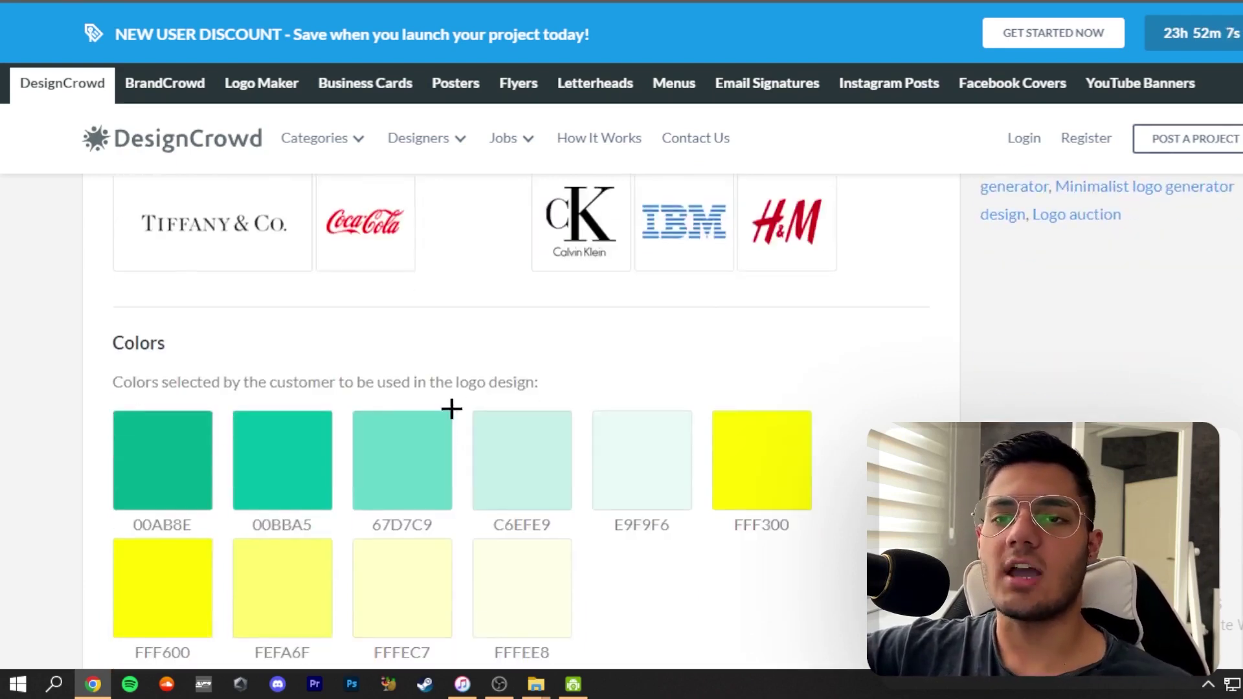
{"action": "scroll", "coordinate": [272, 366], "scroll_direction": "up", "scroll_amount": 4}
{"action": "scroll", "coordinate": [369, 296], "scroll_direction": "down", "scroll_amount": 3}
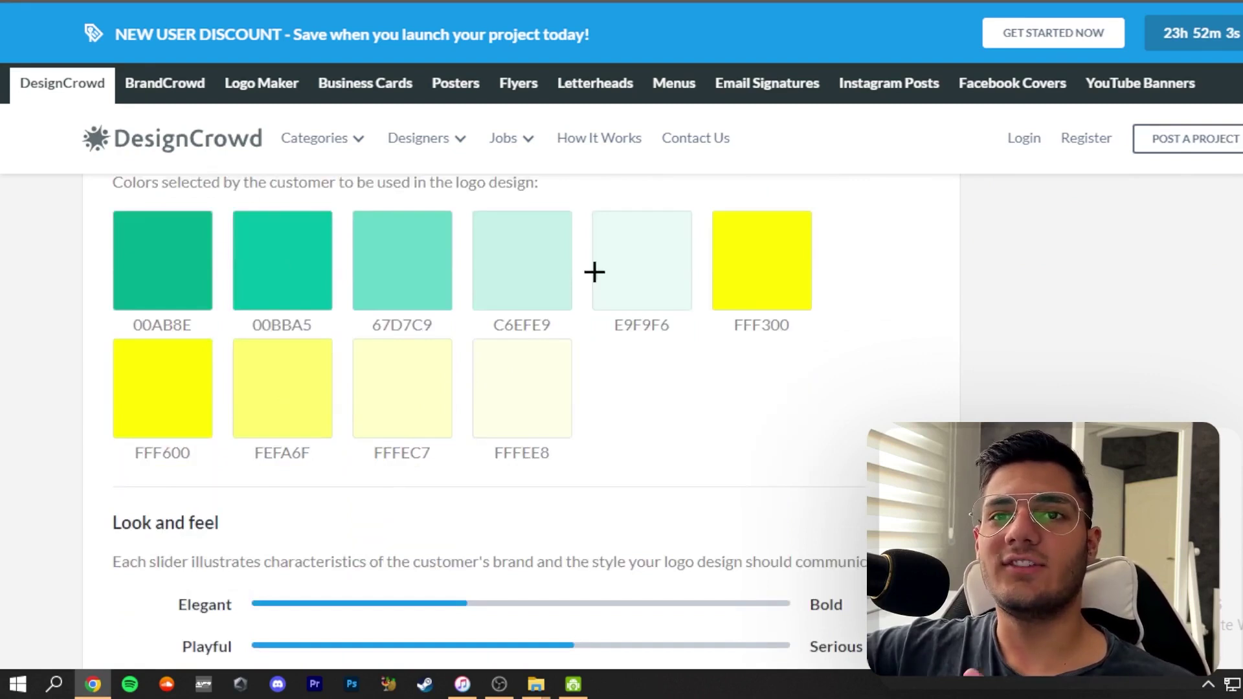
{"action": "scroll", "coordinate": [489, 316], "scroll_direction": "down", "scroll_amount": 10}
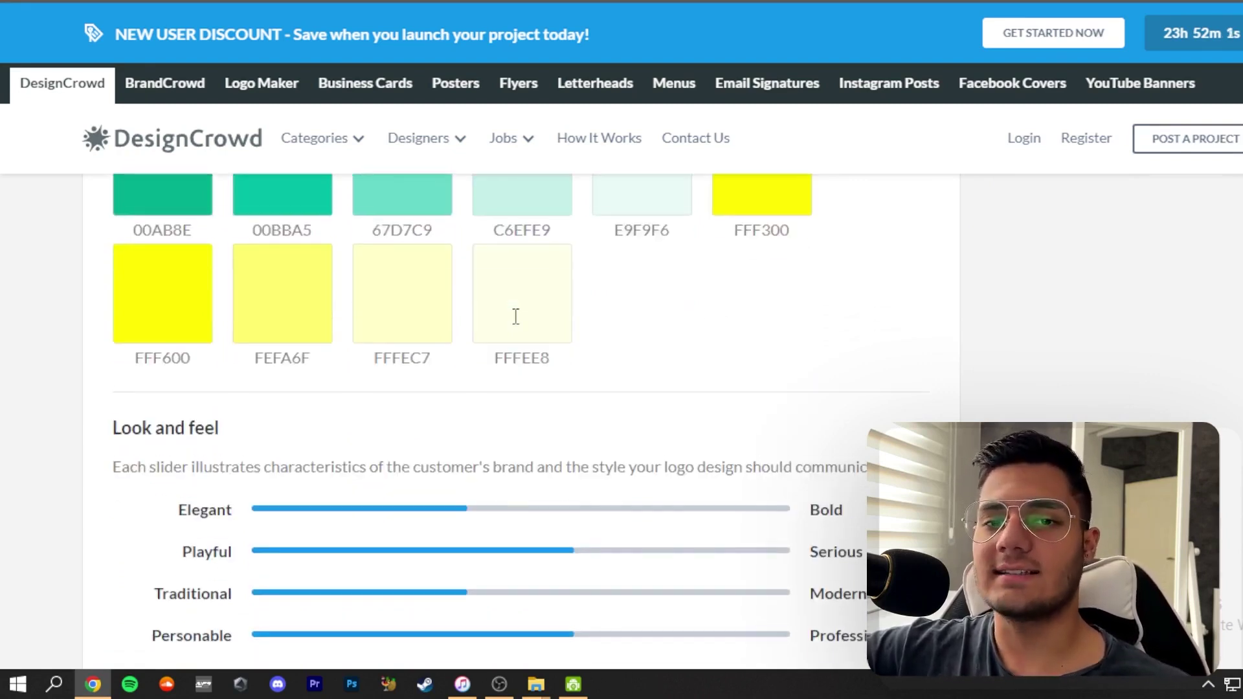
{"action": "scroll", "coordinate": [498, 318], "scroll_direction": "up", "scroll_amount": 10}
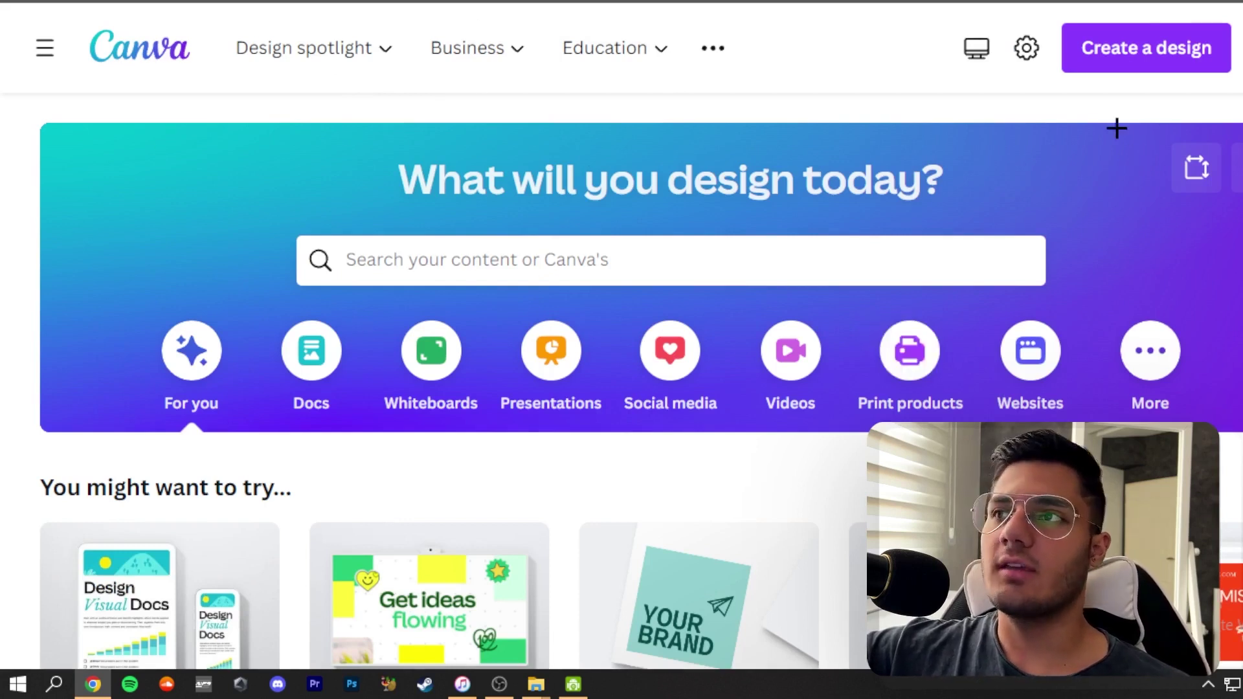
Switch to Canva and create a new Logo design.
{"action": "left_click", "coordinate": [1143, 55]}
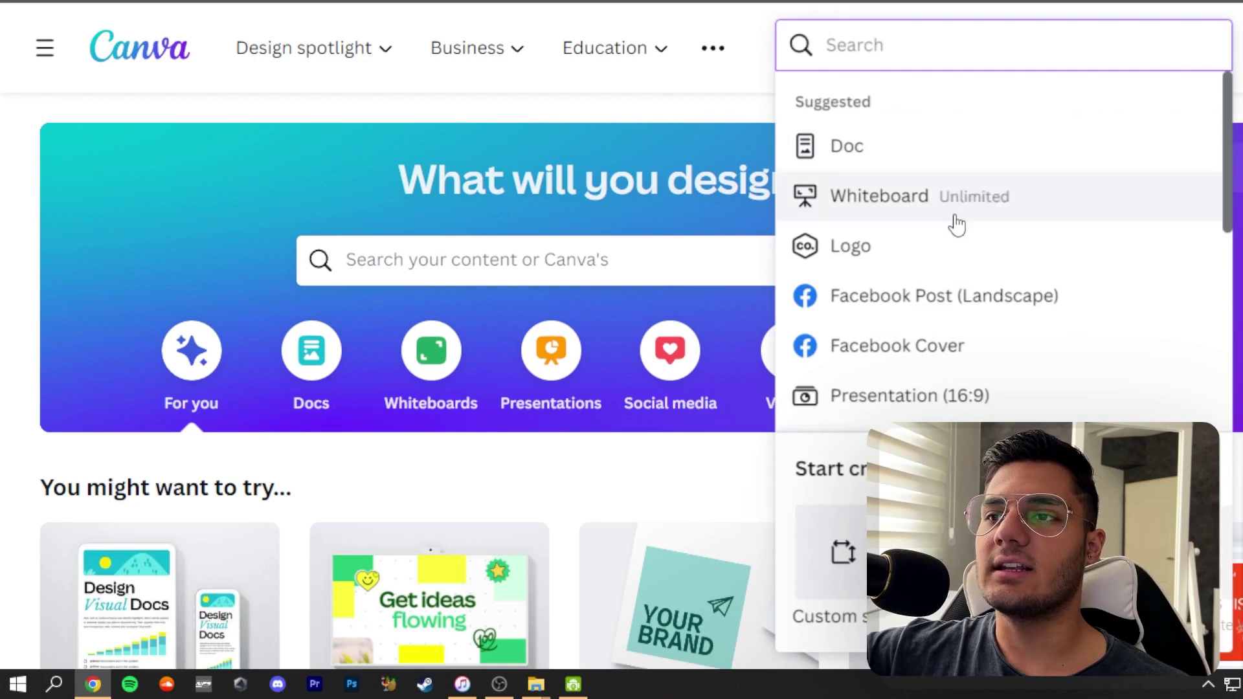
{"action": "scroll", "coordinate": [956, 221], "scroll_direction": "down", "scroll_amount": 4}
{"action": "scroll", "coordinate": [871, 277], "scroll_direction": "up", "scroll_amount": 5}
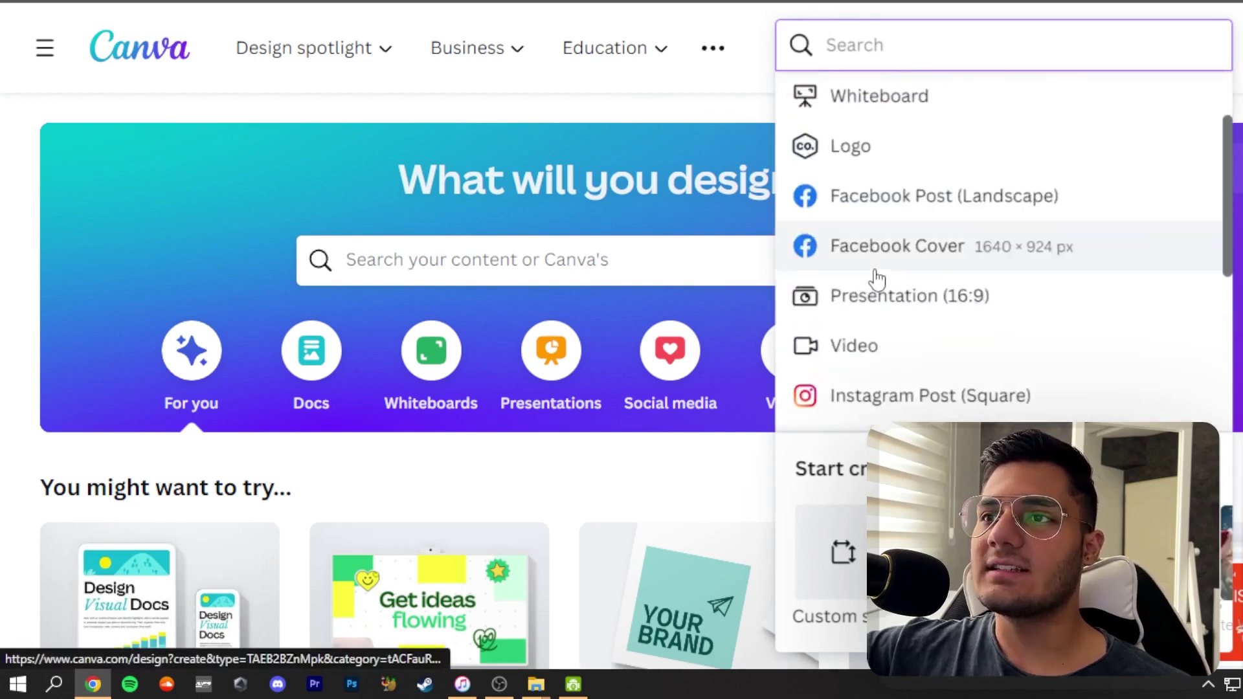
{"action": "left_click", "coordinate": [844, 254]}
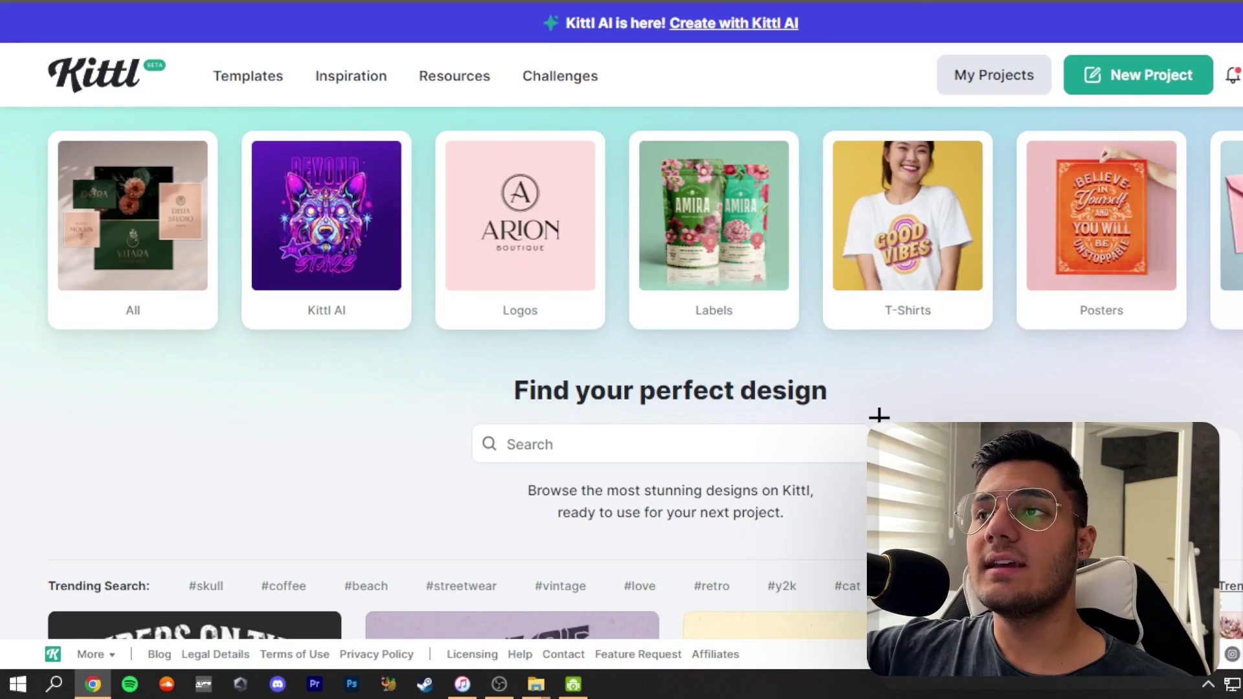
Switch to Kittl and browse its ready-made design templates.
{"action": "scroll", "coordinate": [943, 353], "scroll_direction": "down", "scroll_amount": 8}
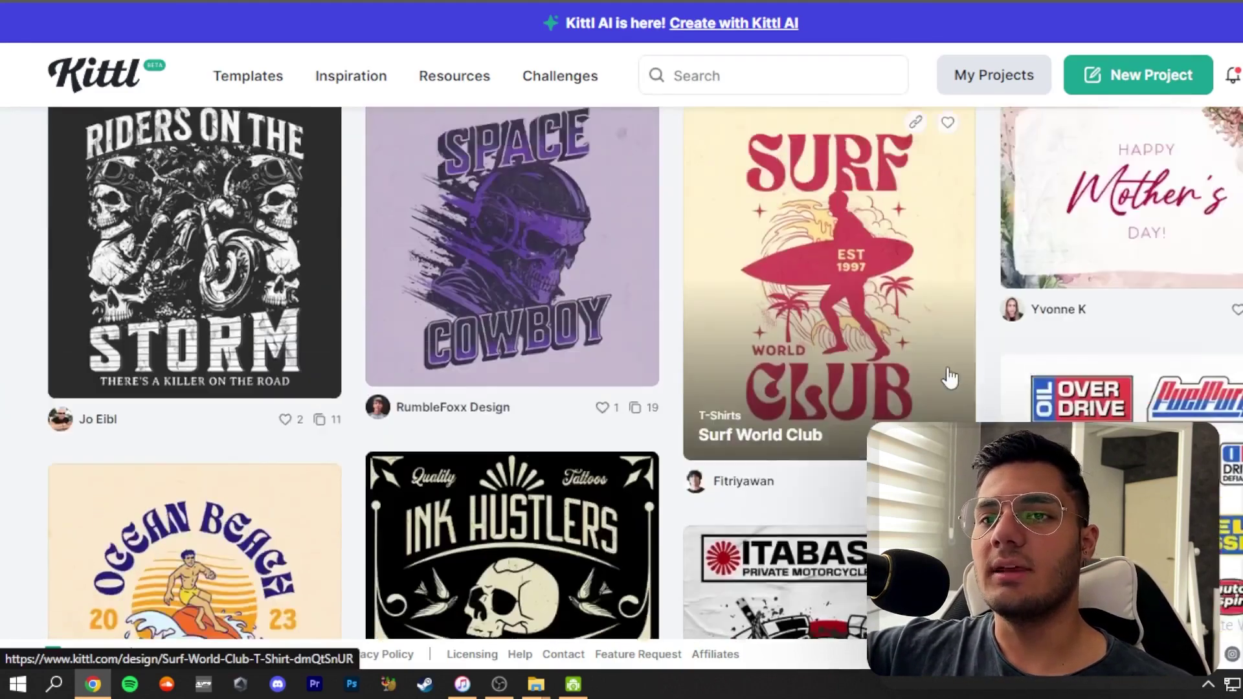
{"action": "scroll", "coordinate": [937, 393], "scroll_direction": "down", "scroll_amount": 10}
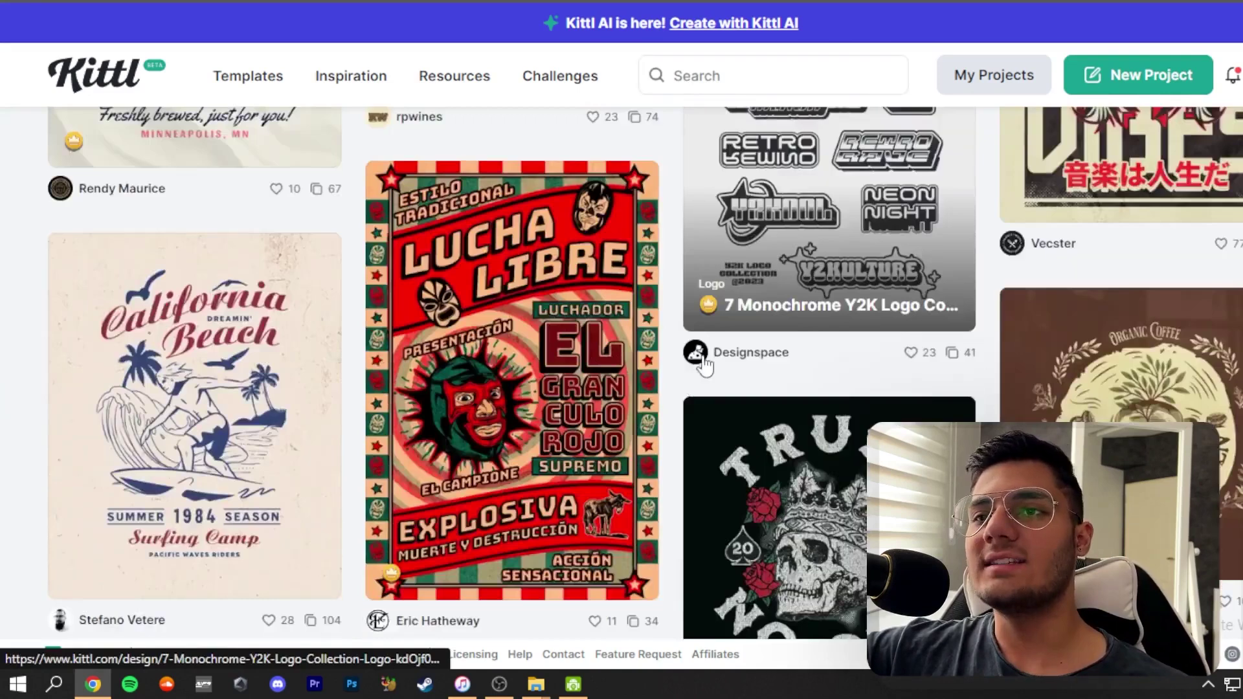
Look through Kittl's ready-made logo, T-shirt, card and poster designs, and start a new project.
{"action": "scroll", "coordinate": [915, 300], "scroll_direction": "down", "scroll_amount": 12}
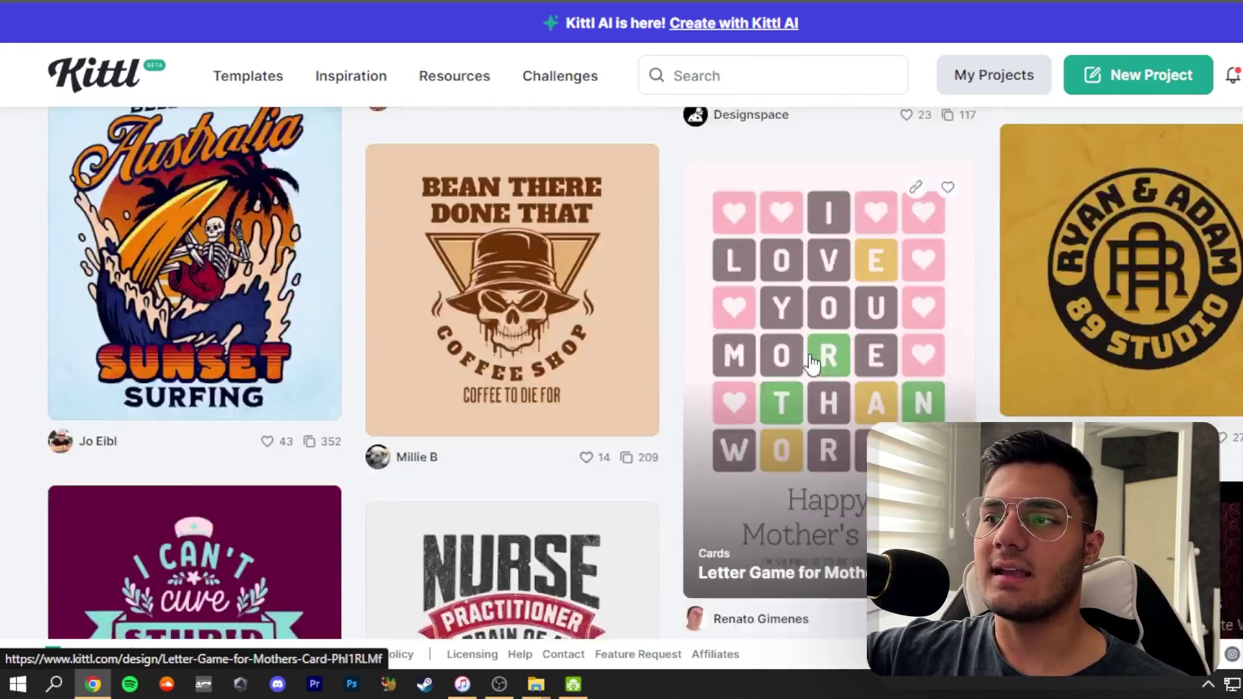
{"action": "scroll", "coordinate": [812, 364], "scroll_direction": "down", "scroll_amount": 12}
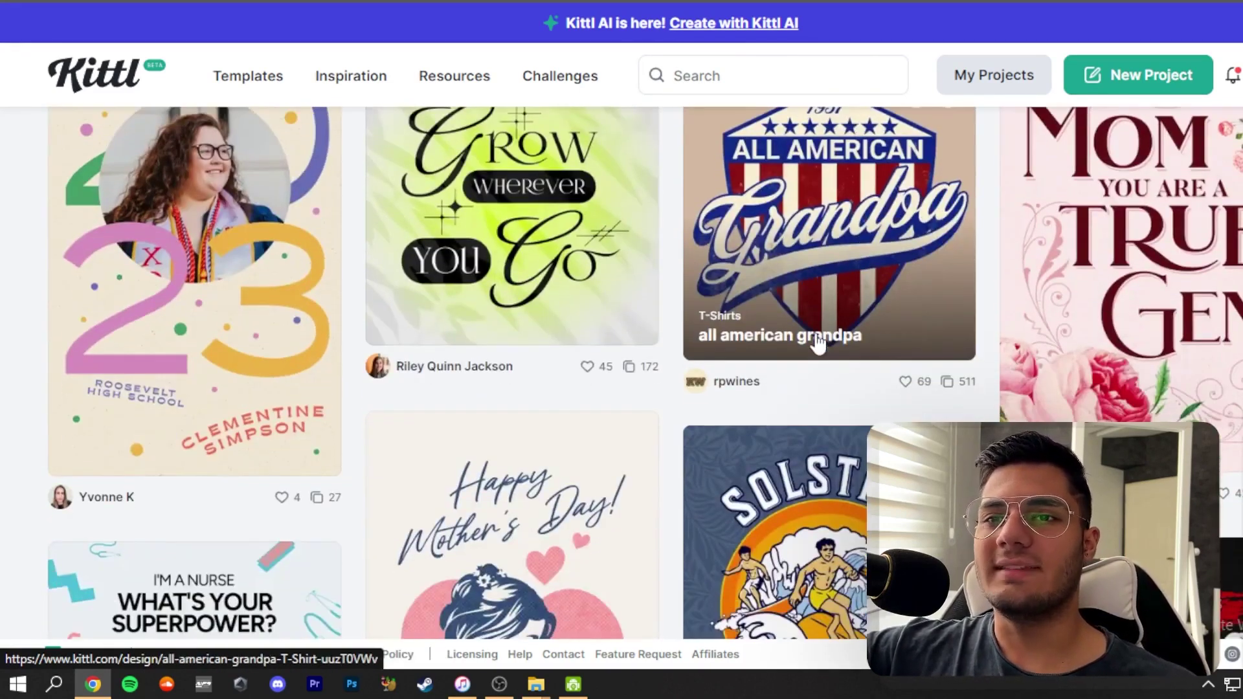
{"action": "scroll", "coordinate": [817, 343], "scroll_direction": "down", "scroll_amount": 3}
{"action": "scroll", "coordinate": [814, 322], "scroll_direction": "down", "scroll_amount": 5}
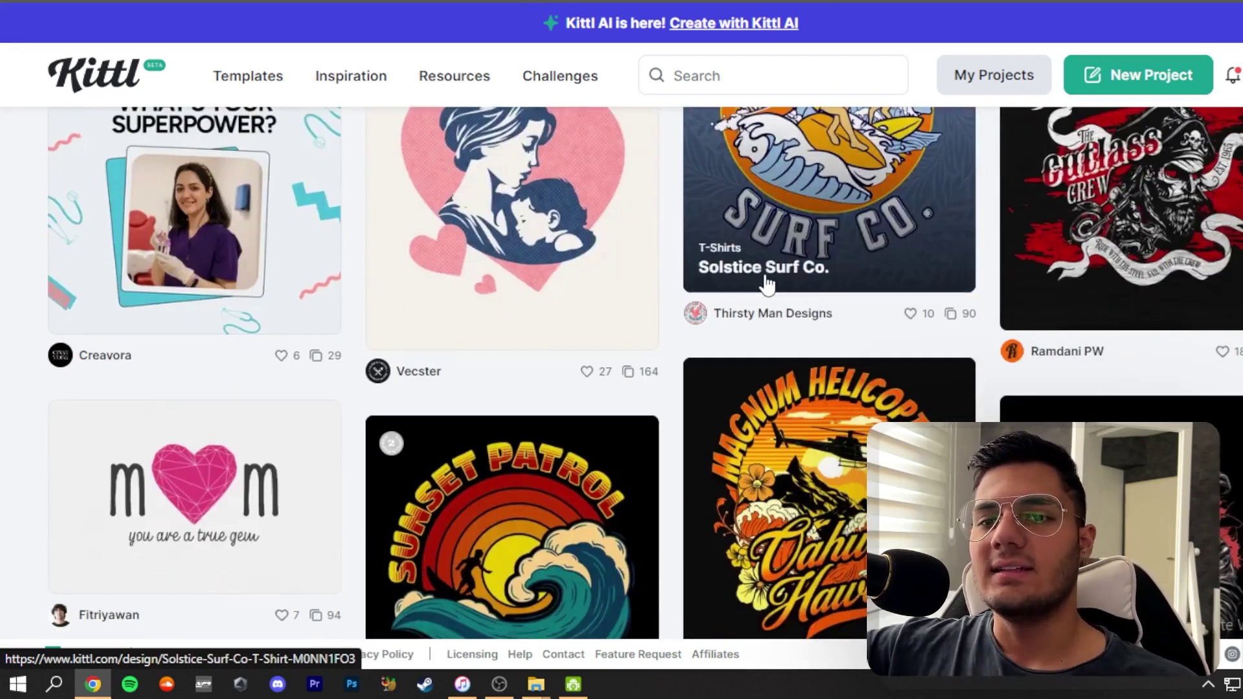
{"action": "scroll", "coordinate": [766, 284], "scroll_direction": "down", "scroll_amount": 5}
{"action": "scroll", "coordinate": [757, 279], "scroll_direction": "down", "scroll_amount": 6}
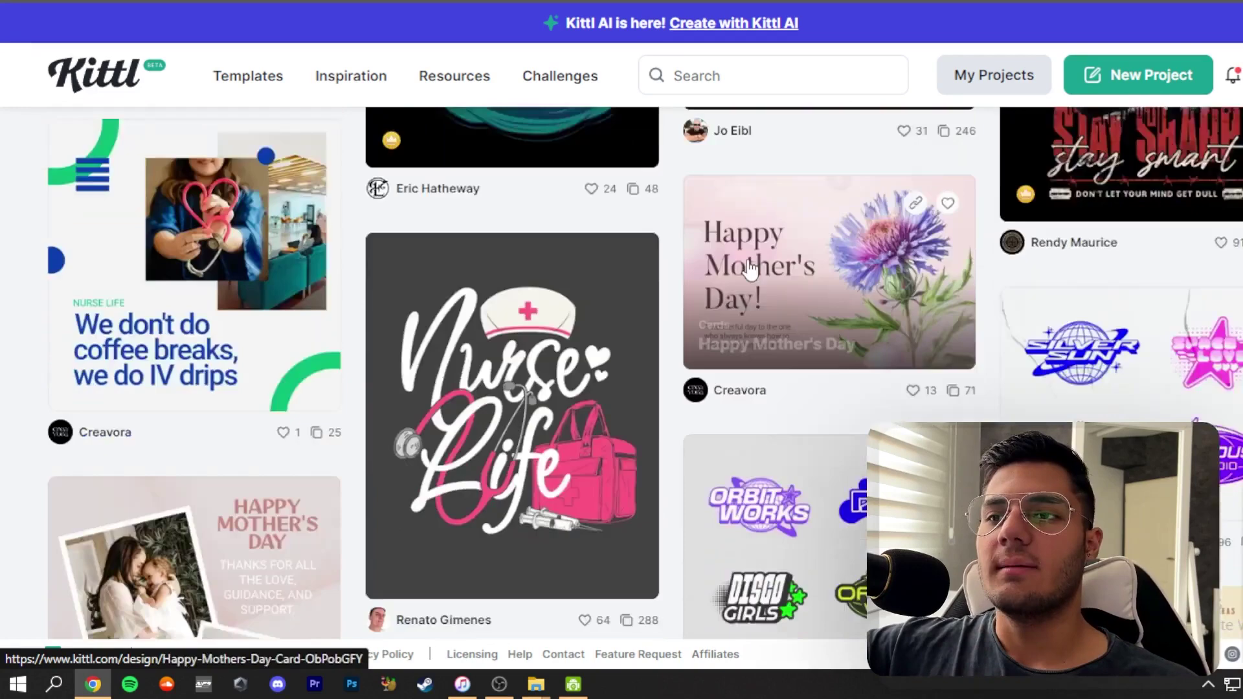
{"action": "scroll", "coordinate": [851, 337], "scroll_direction": "down", "scroll_amount": 5}
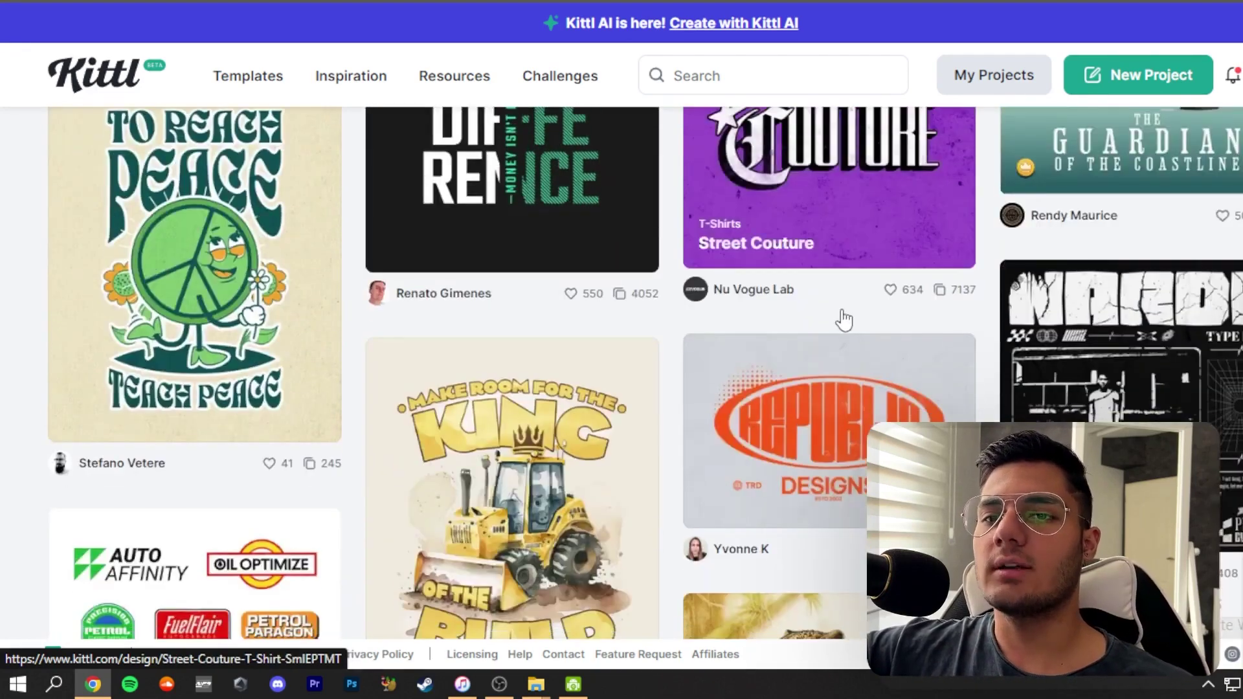
{"action": "scroll", "coordinate": [843, 319], "scroll_direction": "down", "scroll_amount": 15}
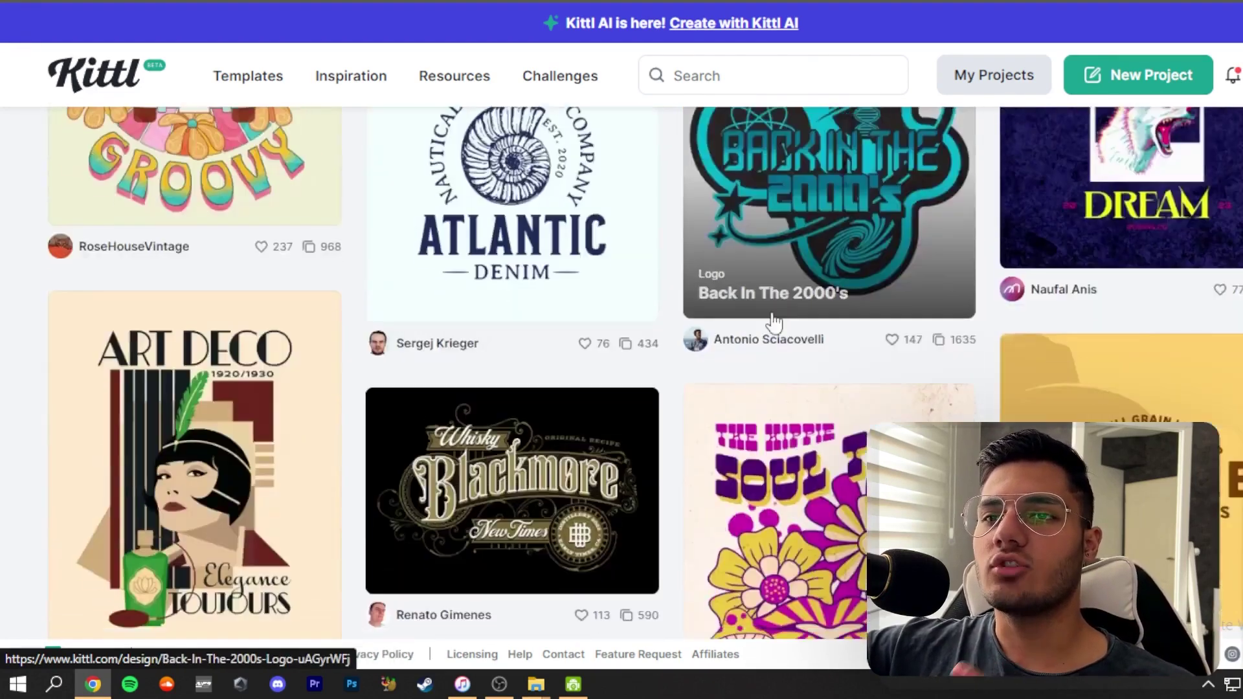
{"action": "scroll", "coordinate": [775, 322], "scroll_direction": "down", "scroll_amount": 15}
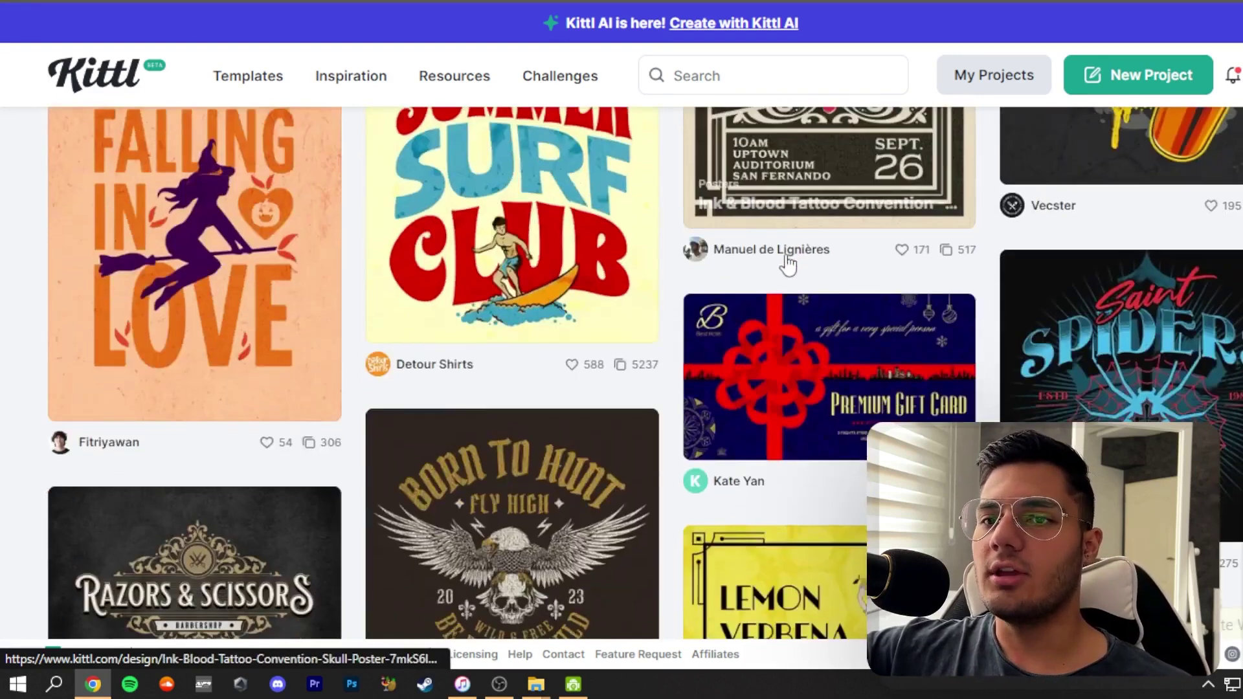
{"action": "scroll", "coordinate": [788, 264], "scroll_direction": "down", "scroll_amount": 3}
{"action": "scroll", "coordinate": [693, 172], "scroll_direction": "down", "scroll_amount": 8}
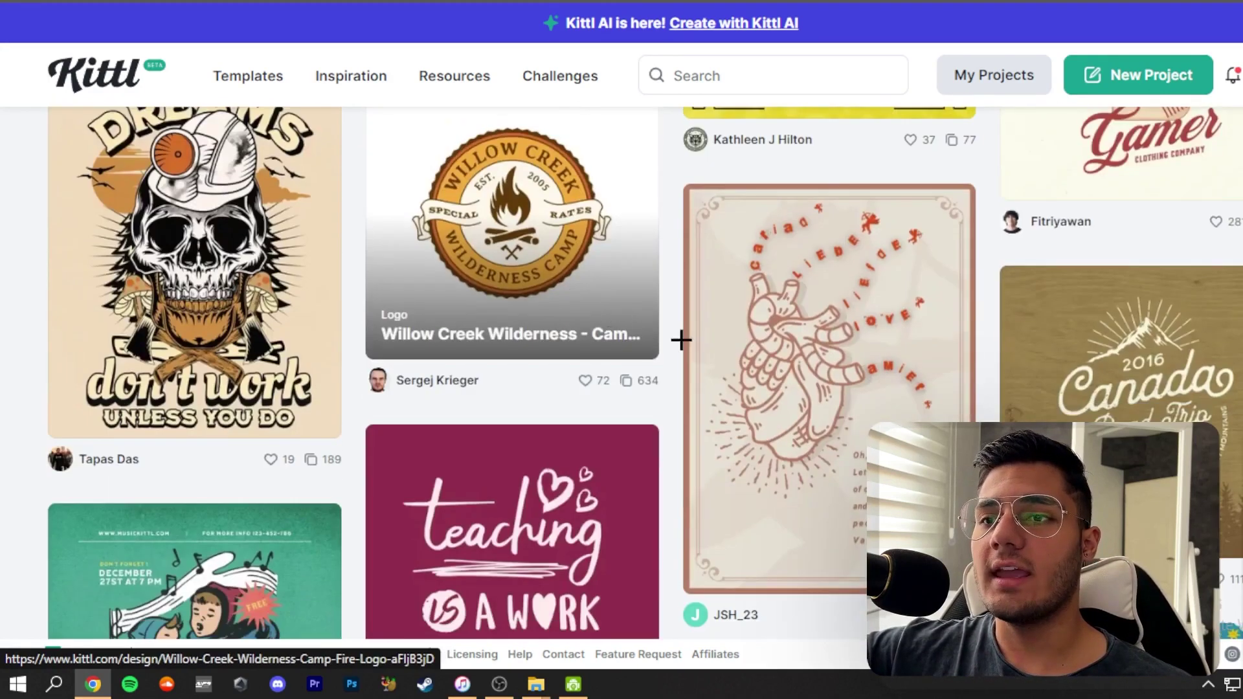
{"action": "scroll", "coordinate": [713, 363], "scroll_direction": "down", "scroll_amount": 9}
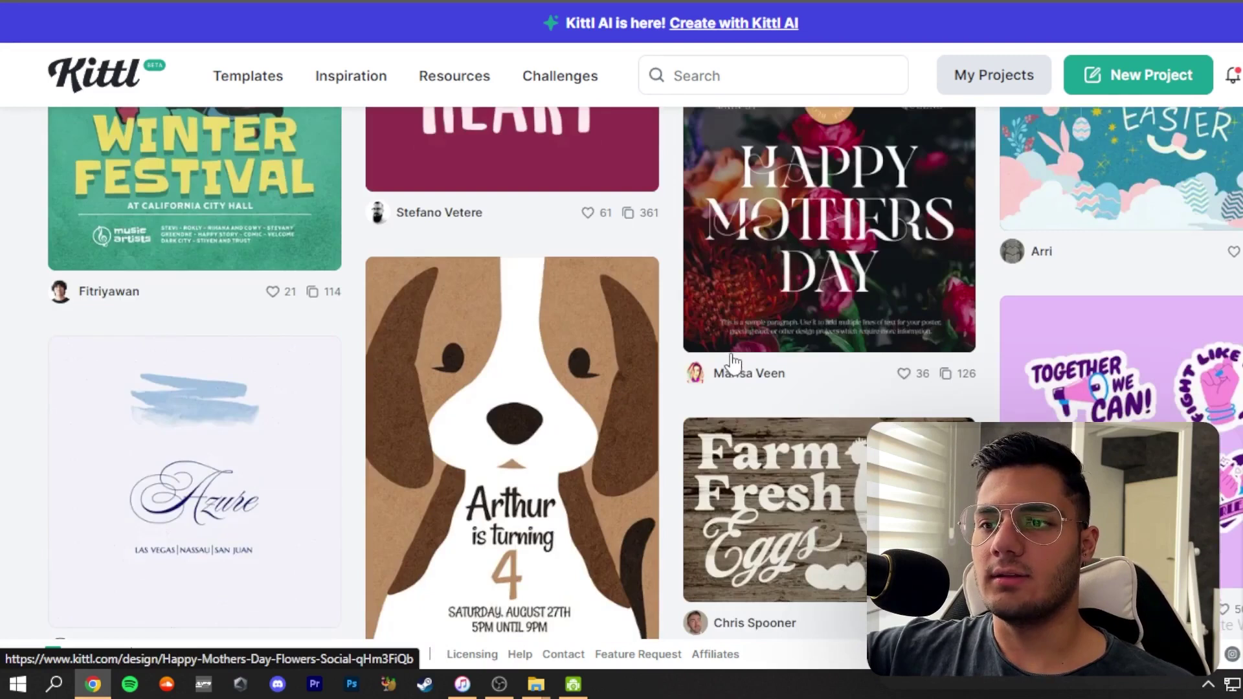
{"action": "scroll", "coordinate": [731, 361], "scroll_direction": "down", "scroll_amount": 6}
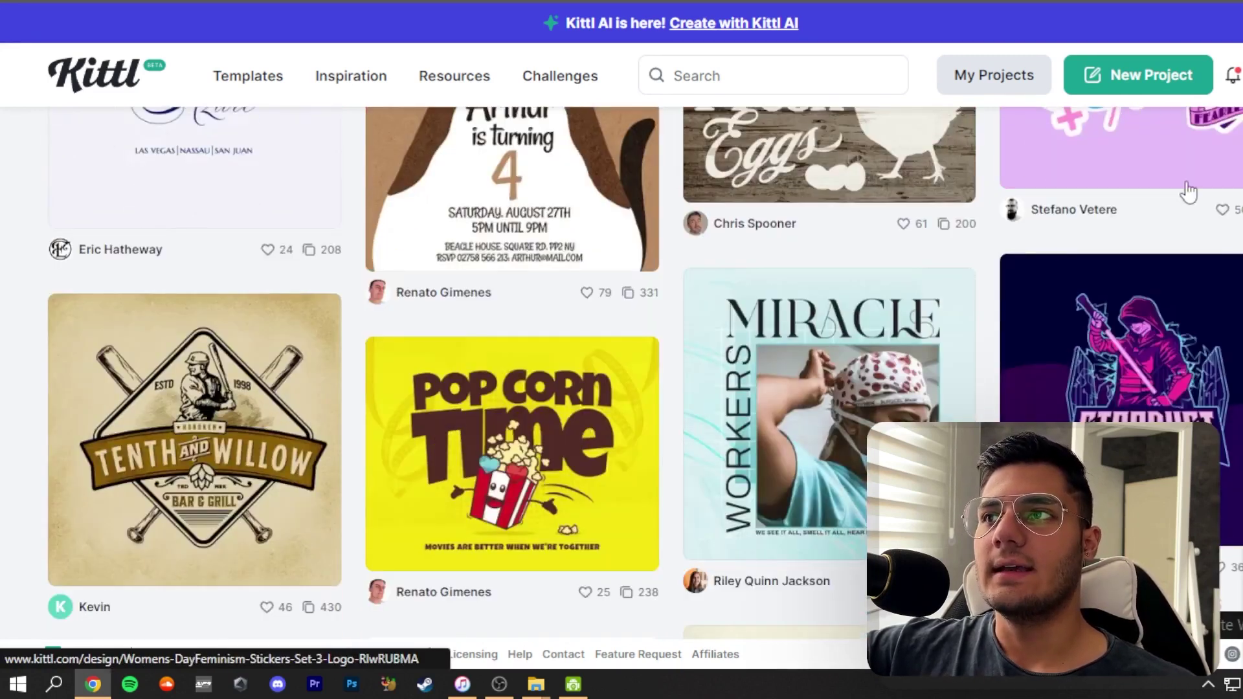
{"action": "left_click", "coordinate": [1133, 75]}
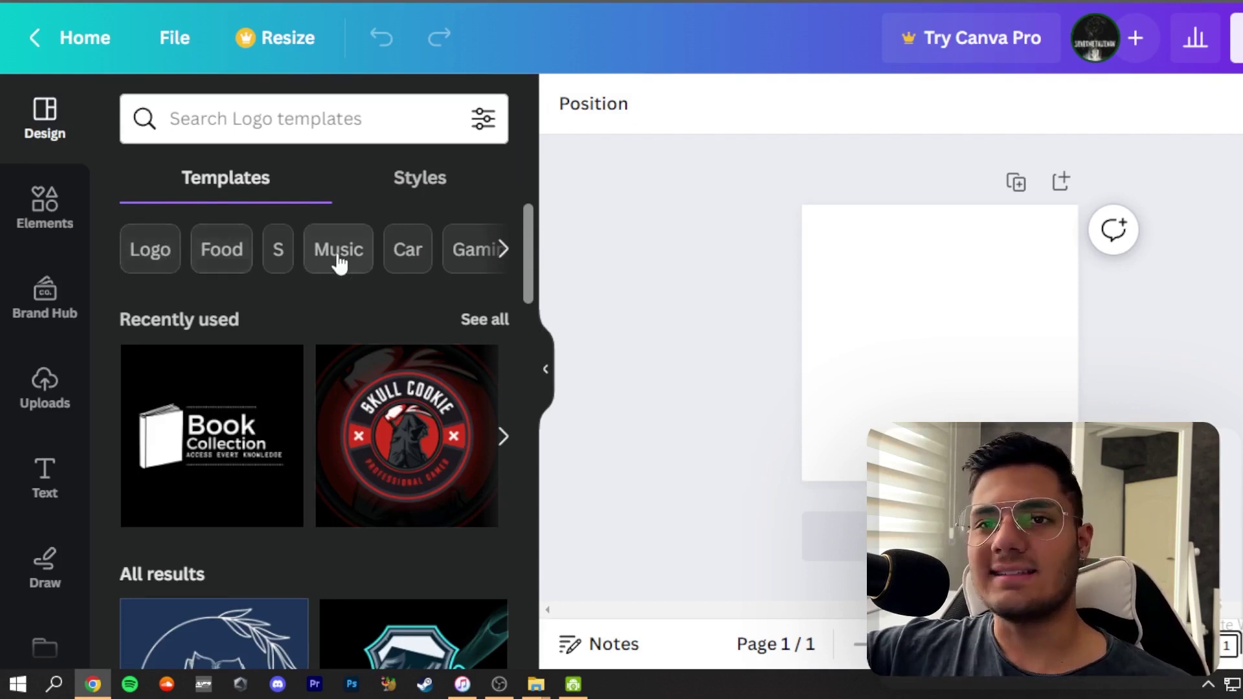
Switch to Canva and look through the logo template categories and templates.
{"action": "left_click", "coordinate": [504, 250]}
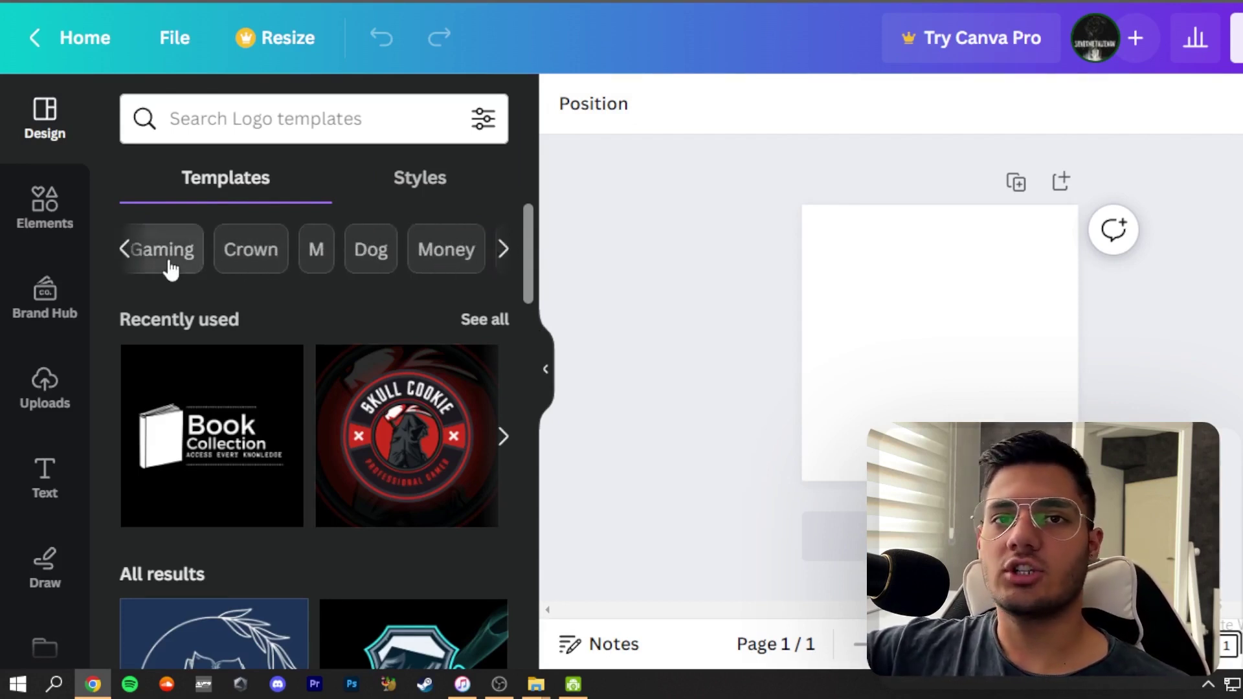
{"action": "scroll", "coordinate": [259, 265], "scroll_direction": "down", "scroll_amount": 8}
{"action": "scroll", "coordinate": [304, 269], "scroll_direction": "up", "scroll_amount": 8}
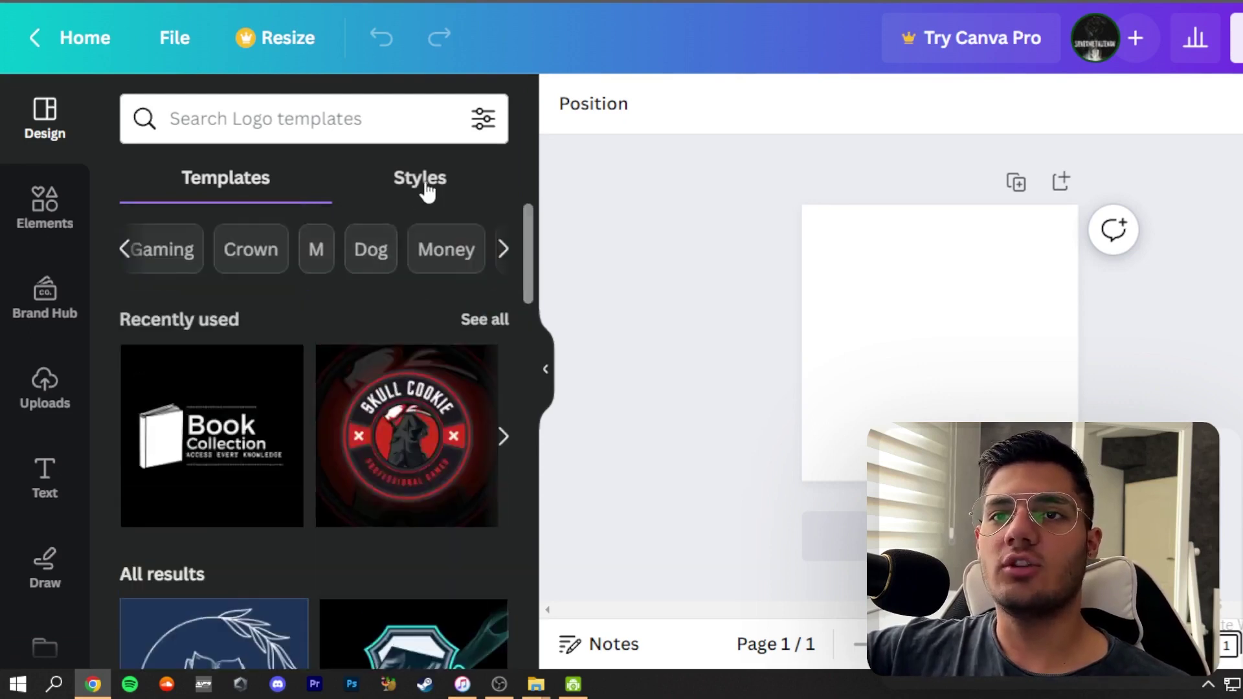
Show the available design styles and look through the suggested colour palettes.
{"action": "left_click", "coordinate": [422, 180]}
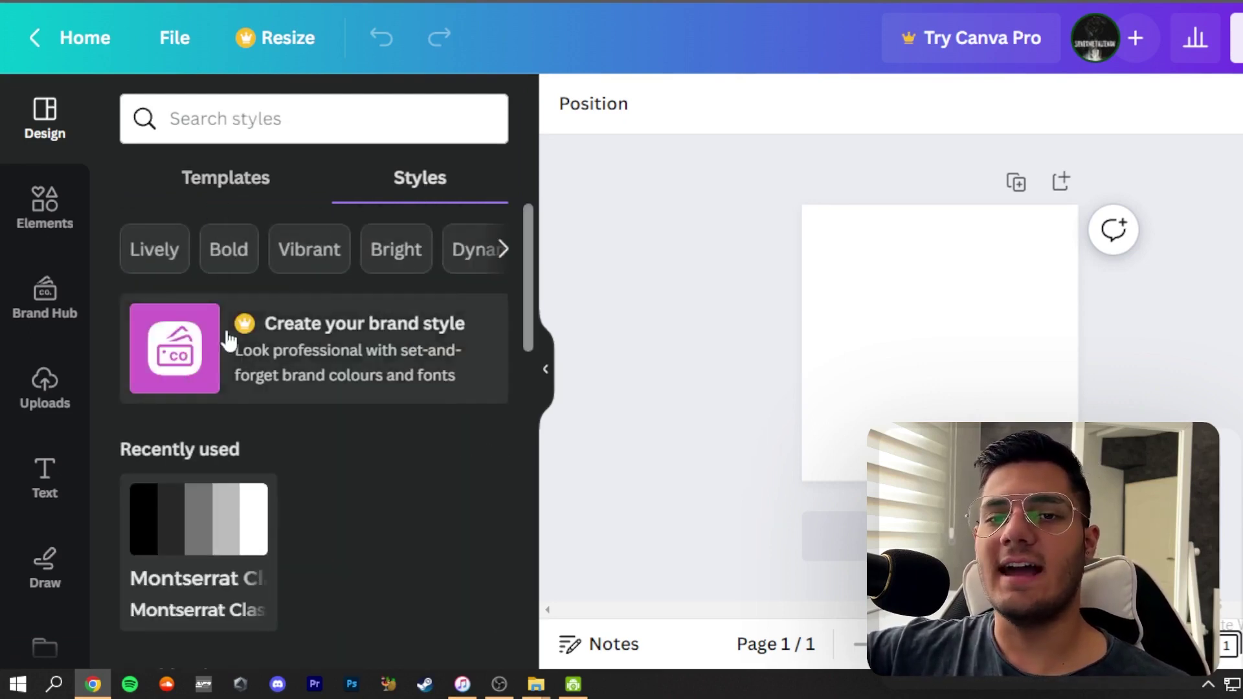
{"action": "scroll", "coordinate": [228, 338], "scroll_direction": "down", "scroll_amount": 10}
{"action": "scroll", "coordinate": [330, 356], "scroll_direction": "down", "scroll_amount": 2}
{"action": "scroll", "coordinate": [328, 352], "scroll_direction": "up", "scroll_amount": 6}
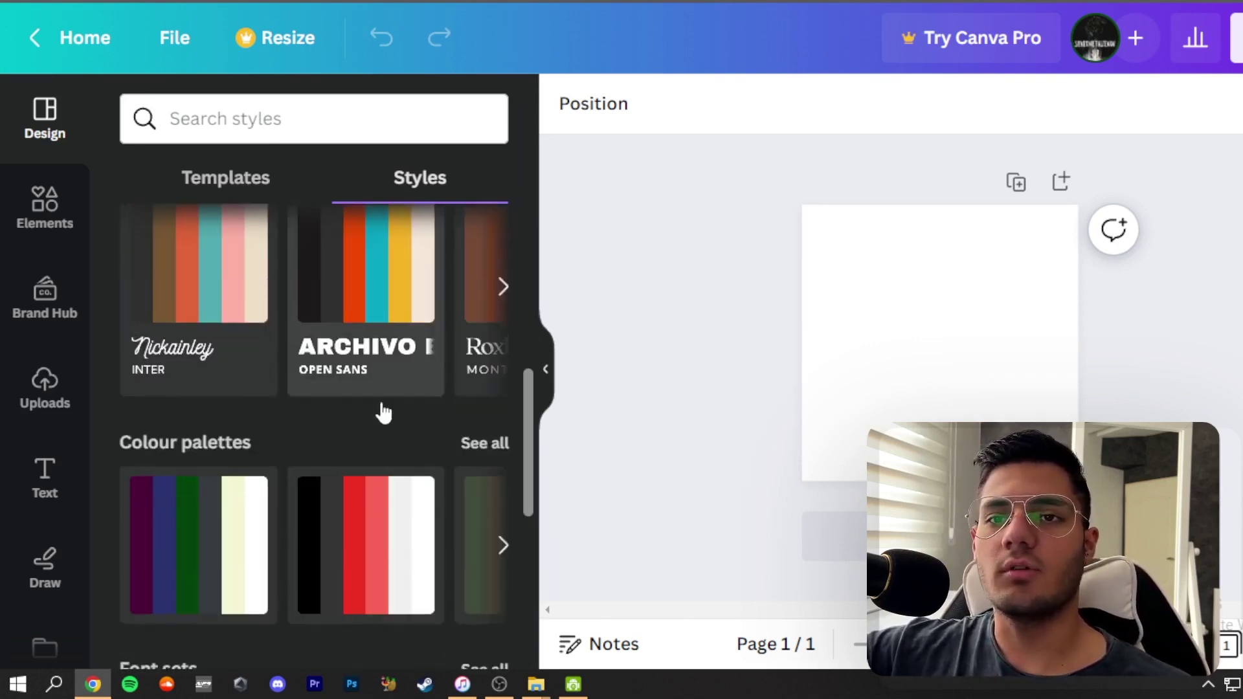
{"action": "left_click", "coordinate": [504, 547]}
{"action": "left_click", "coordinate": [503, 548]}
{"action": "left_click", "coordinate": [503, 547]}
{"action": "left_click", "coordinate": [503, 547]}
Look through the suggested colour and font combinations, and switch to DesignCrowd to recheck the customer's logo styles and colors.
{"action": "left_click", "coordinate": [503, 287]}
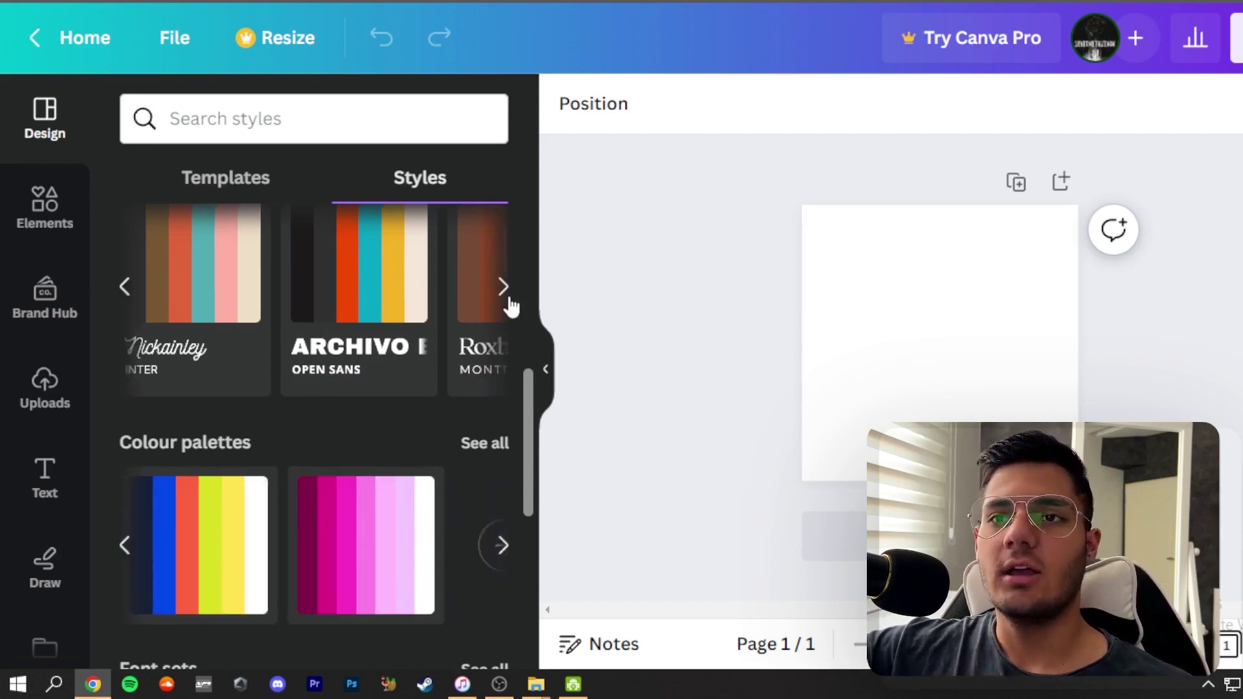
{"action": "left_click", "coordinate": [503, 287]}
{"action": "left_click", "coordinate": [503, 287]}
{"action": "scroll", "coordinate": [333, 454], "scroll_direction": "up", "scroll_amount": 3}
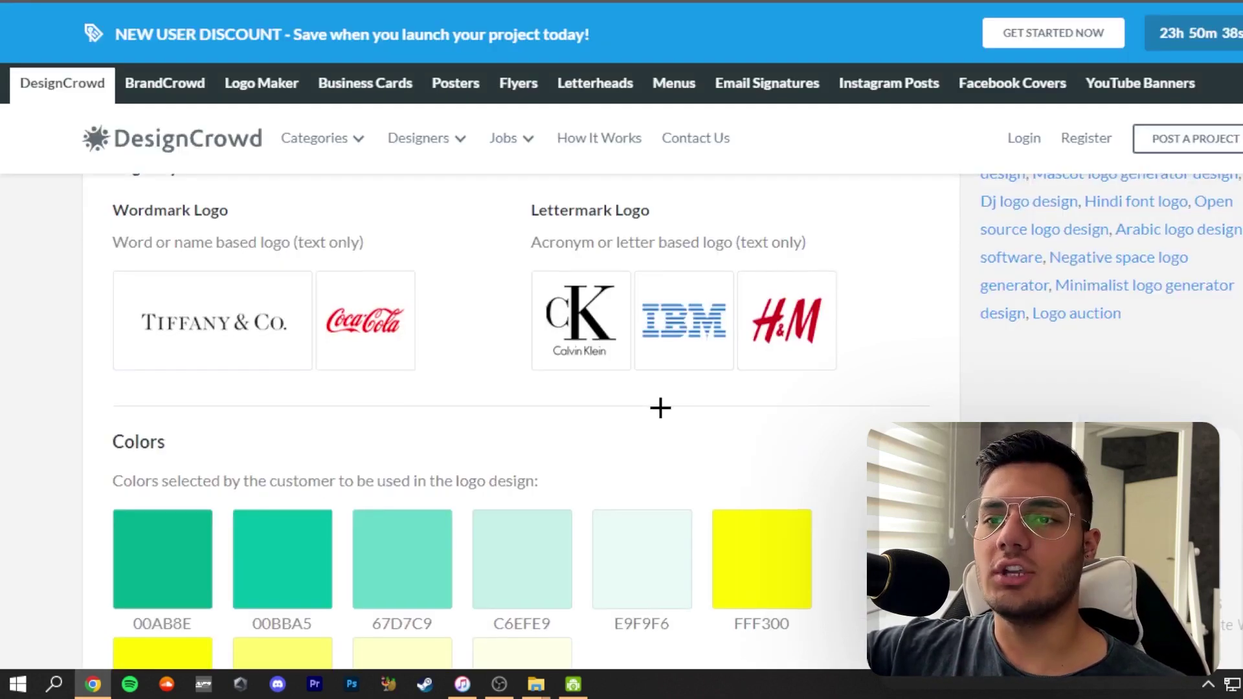
{"action": "scroll", "coordinate": [426, 422], "scroll_direction": "down", "scroll_amount": 3}
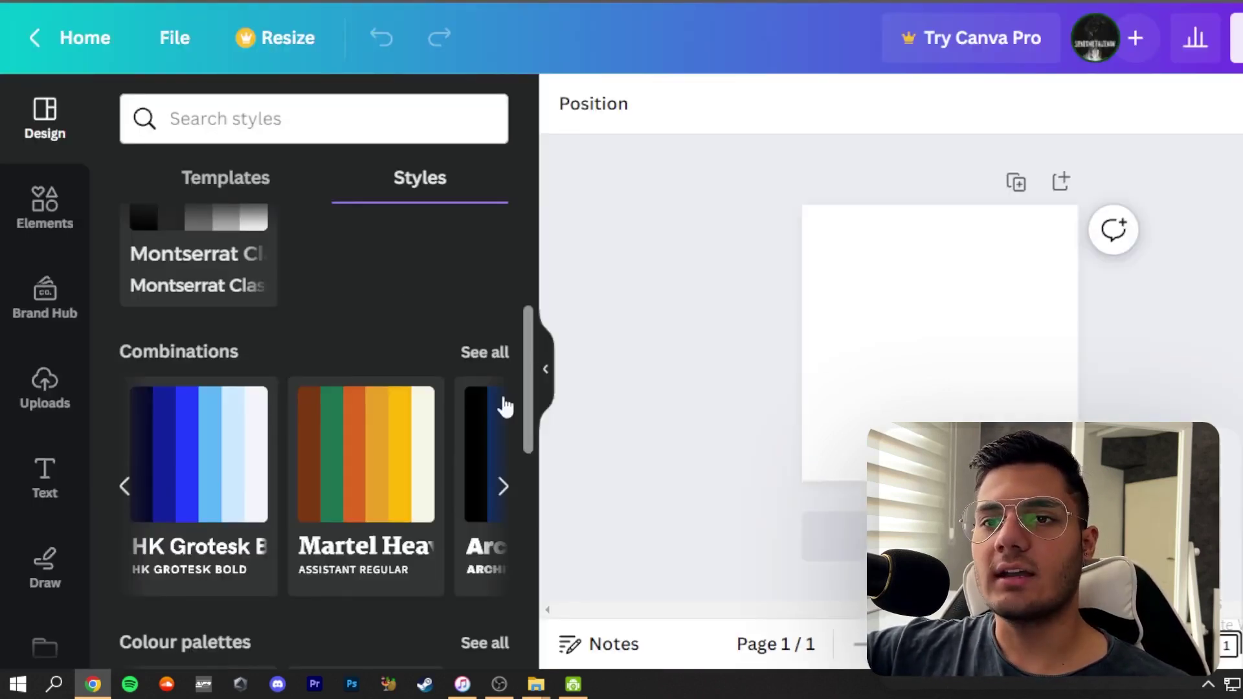
Switch back to Canva and examine the full list of colour and font combinations for one suiting the brief.
{"action": "scroll", "coordinate": [505, 408], "scroll_direction": "up", "scroll_amount": 3}
{"action": "scroll", "coordinate": [511, 453], "scroll_direction": "down", "scroll_amount": 3}
{"action": "left_click", "coordinate": [503, 486]}
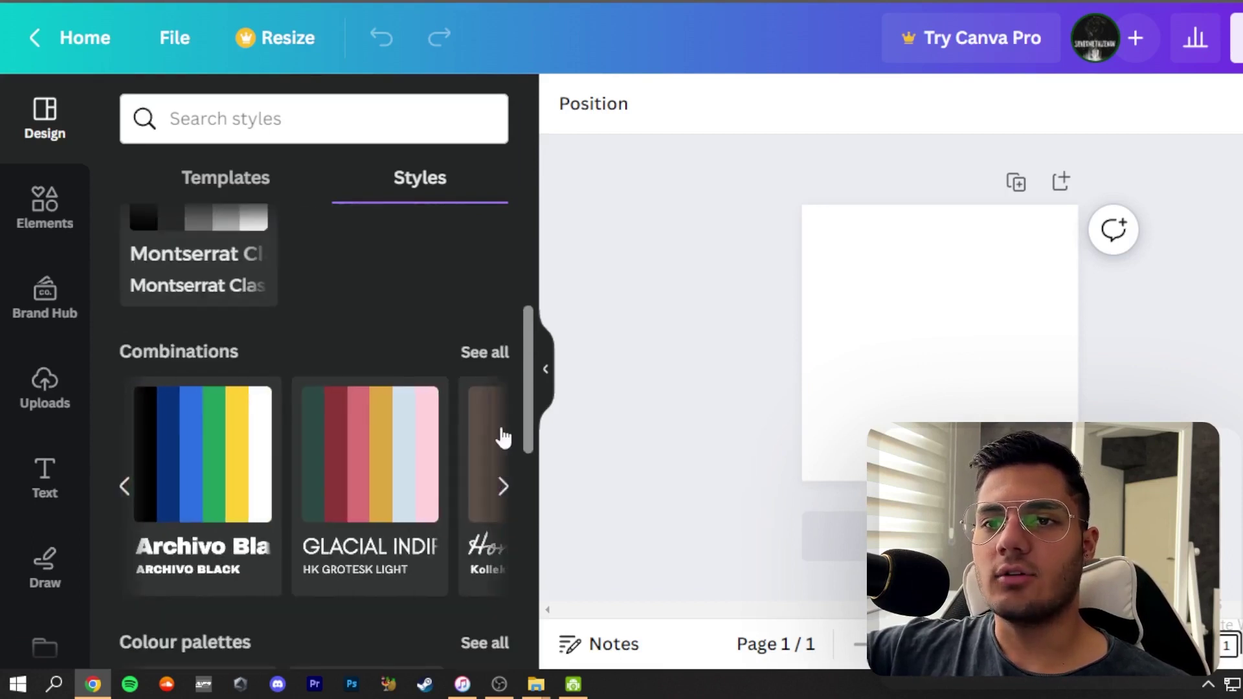
{"action": "left_click", "coordinate": [504, 487]}
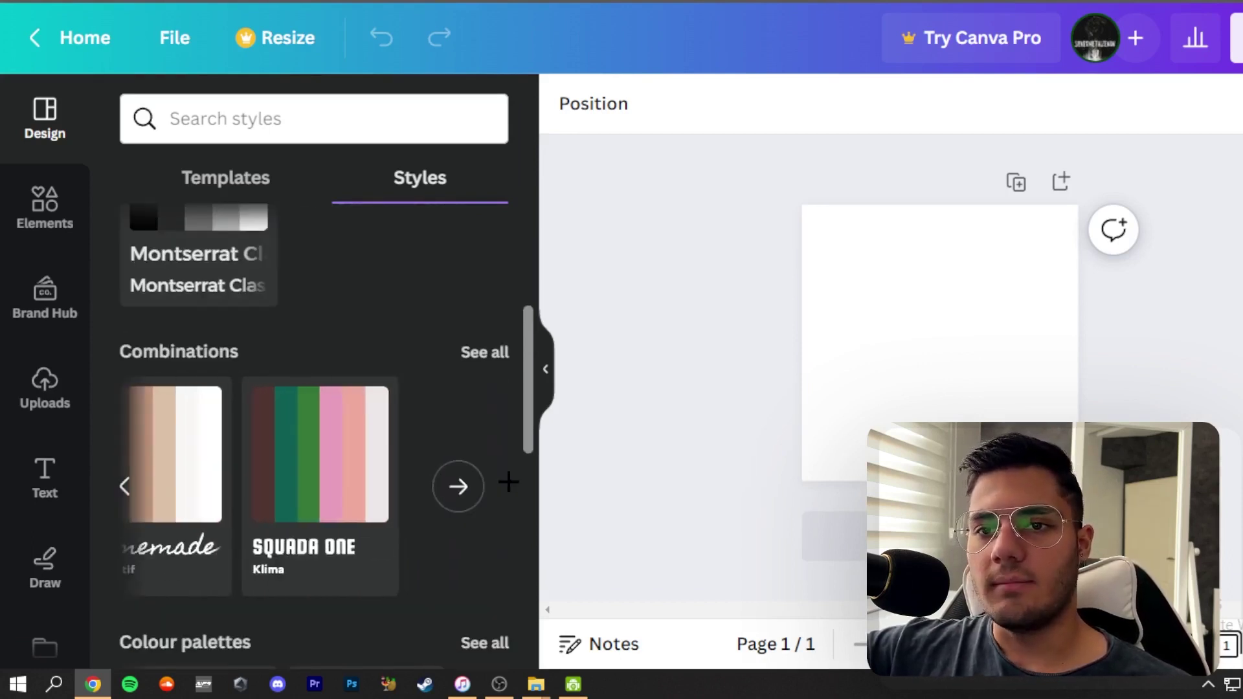
{"action": "left_click", "coordinate": [491, 352]}
{"action": "scroll", "coordinate": [475, 441], "scroll_direction": "down", "scroll_amount": 20}
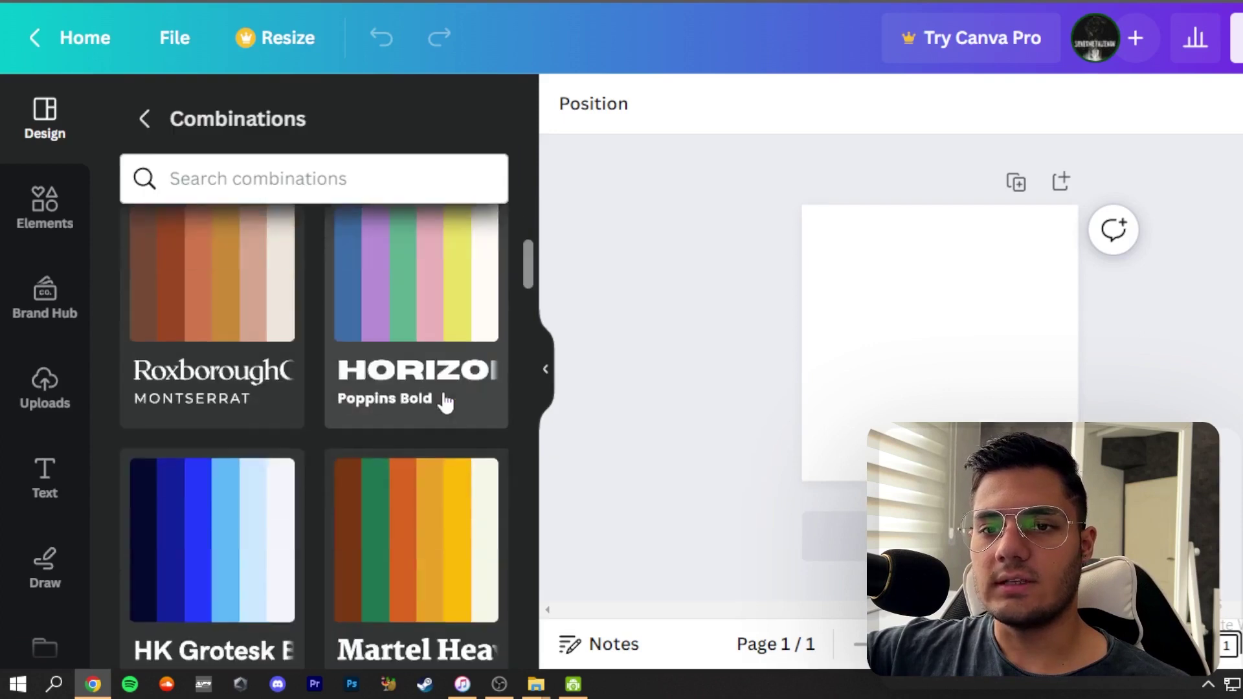
{"action": "scroll", "coordinate": [396, 422], "scroll_direction": "down", "scroll_amount": 8}
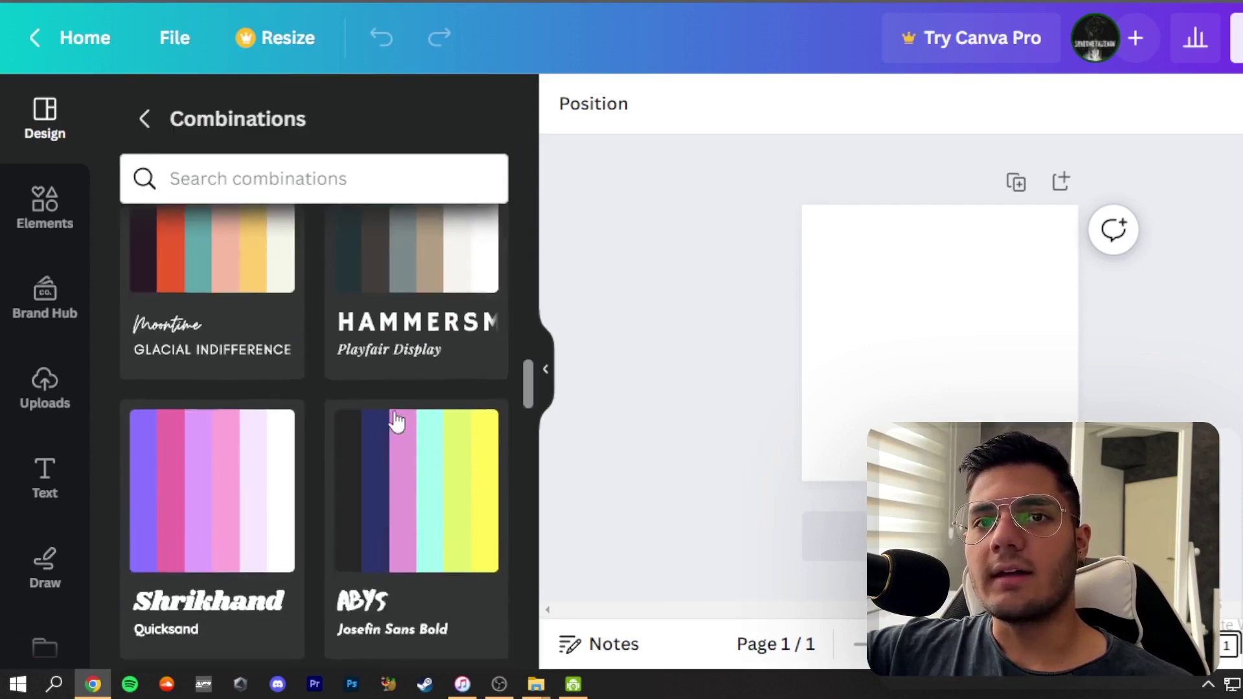
{"action": "scroll", "coordinate": [396, 422], "scroll_direction": "down", "scroll_amount": 15}
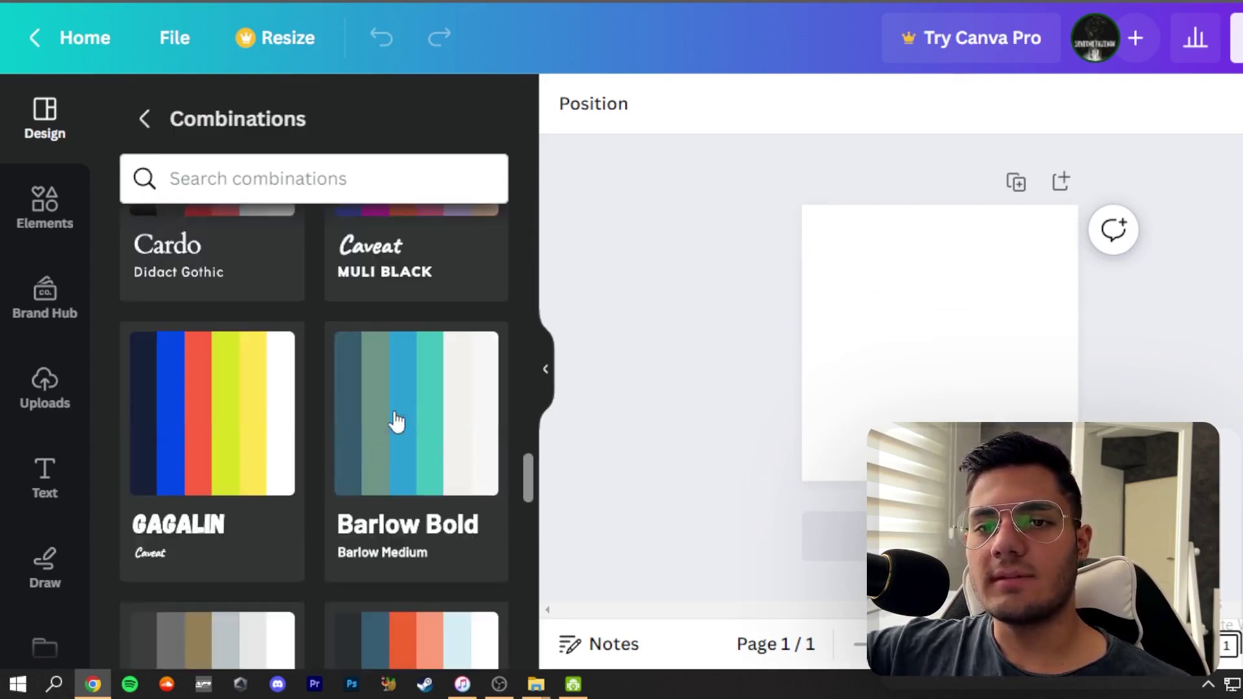
{"action": "scroll", "coordinate": [397, 422], "scroll_direction": "down", "scroll_amount": 12}
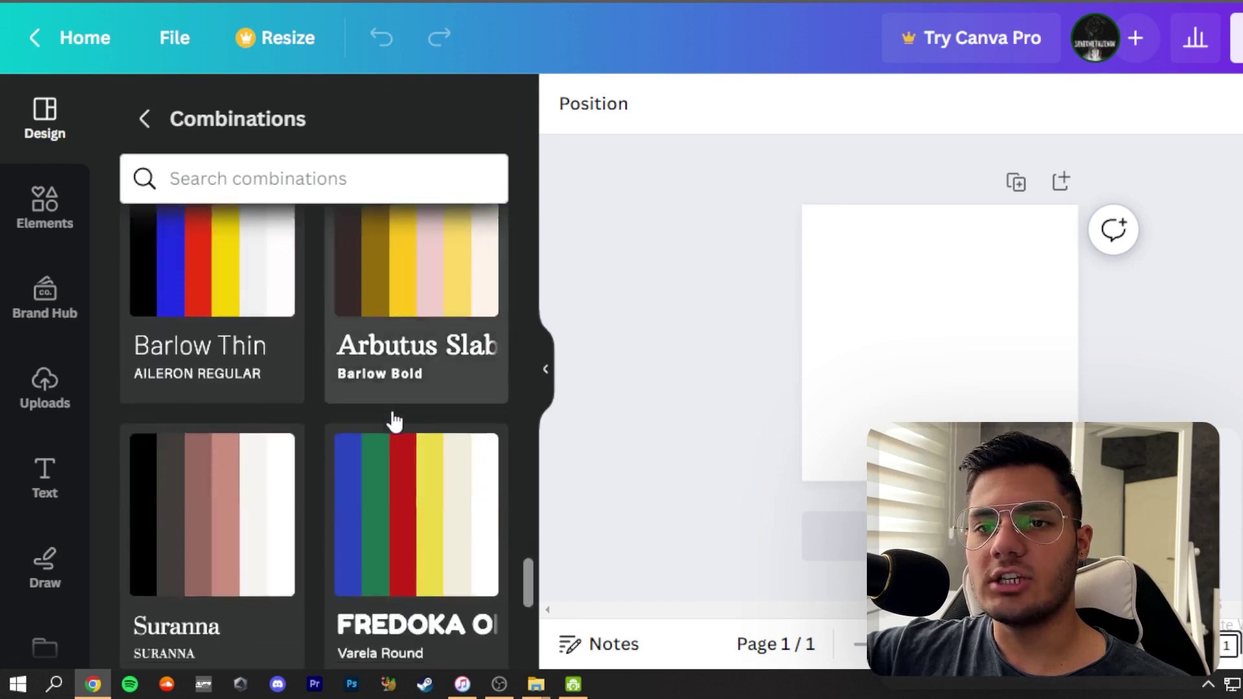
{"action": "scroll", "coordinate": [395, 421], "scroll_direction": "up", "scroll_amount": 12}
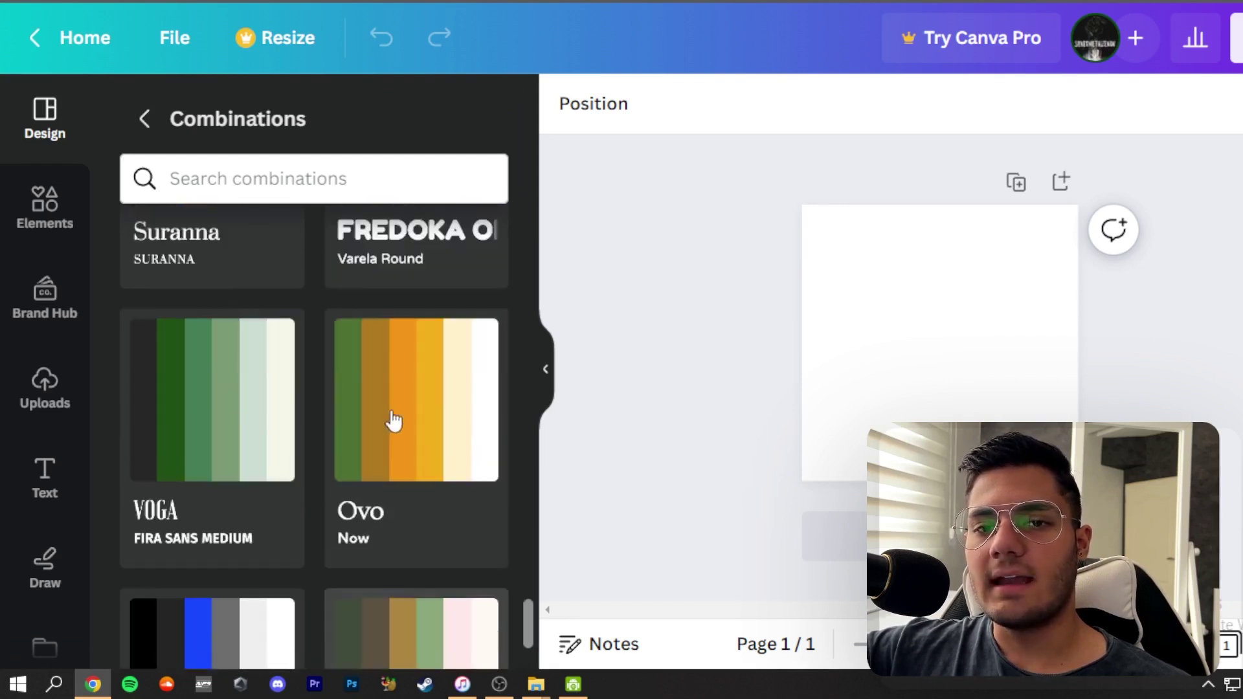
{"action": "scroll", "coordinate": [383, 518], "scroll_direction": "up", "scroll_amount": 12}
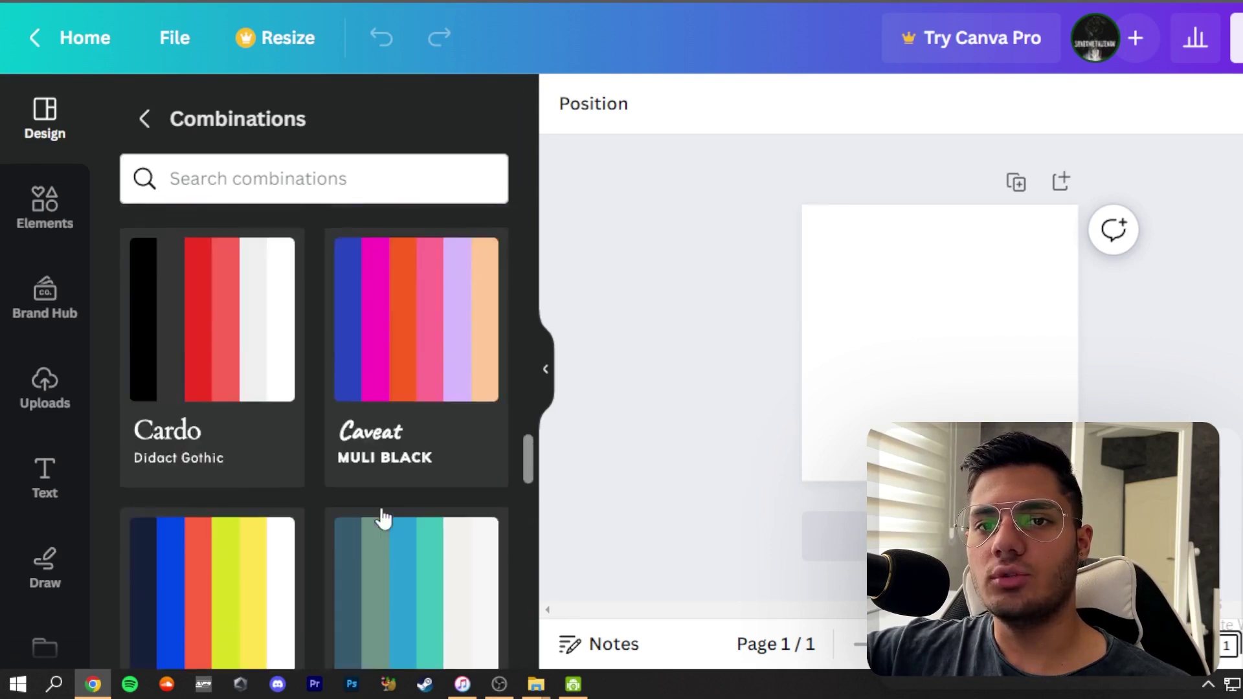
{"action": "scroll", "coordinate": [384, 518], "scroll_direction": "up", "scroll_amount": 8}
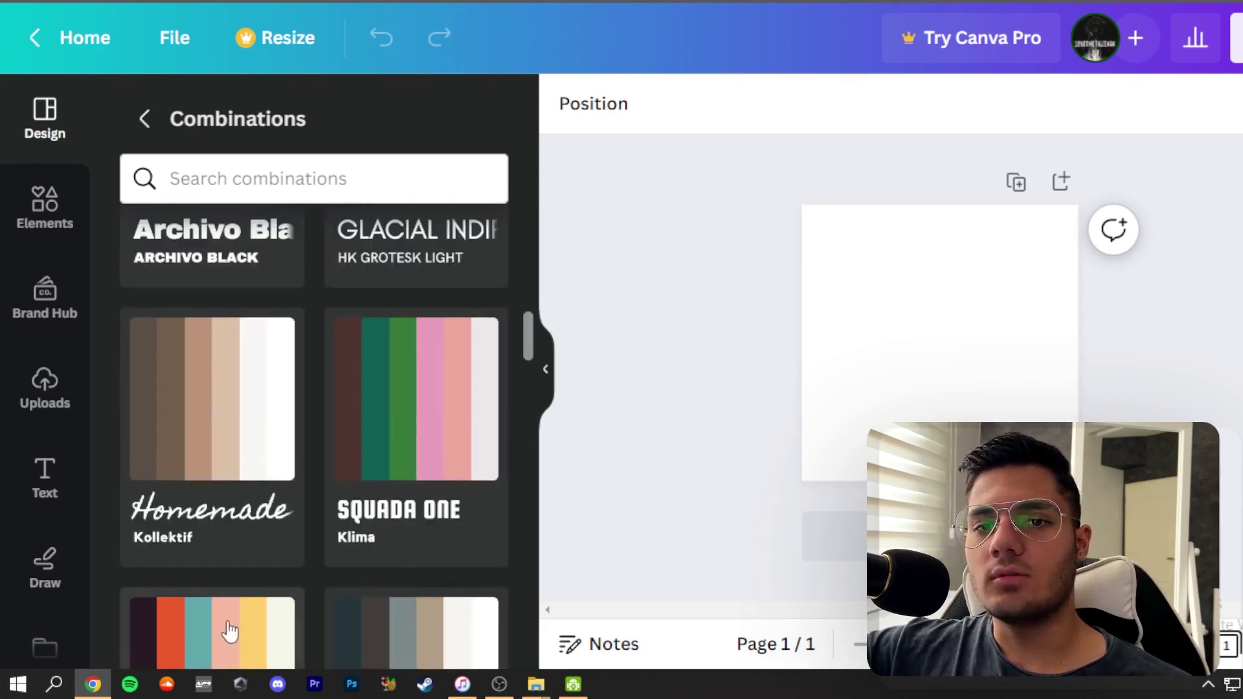
{"action": "scroll", "coordinate": [311, 581], "scroll_direction": "up", "scroll_amount": 6}
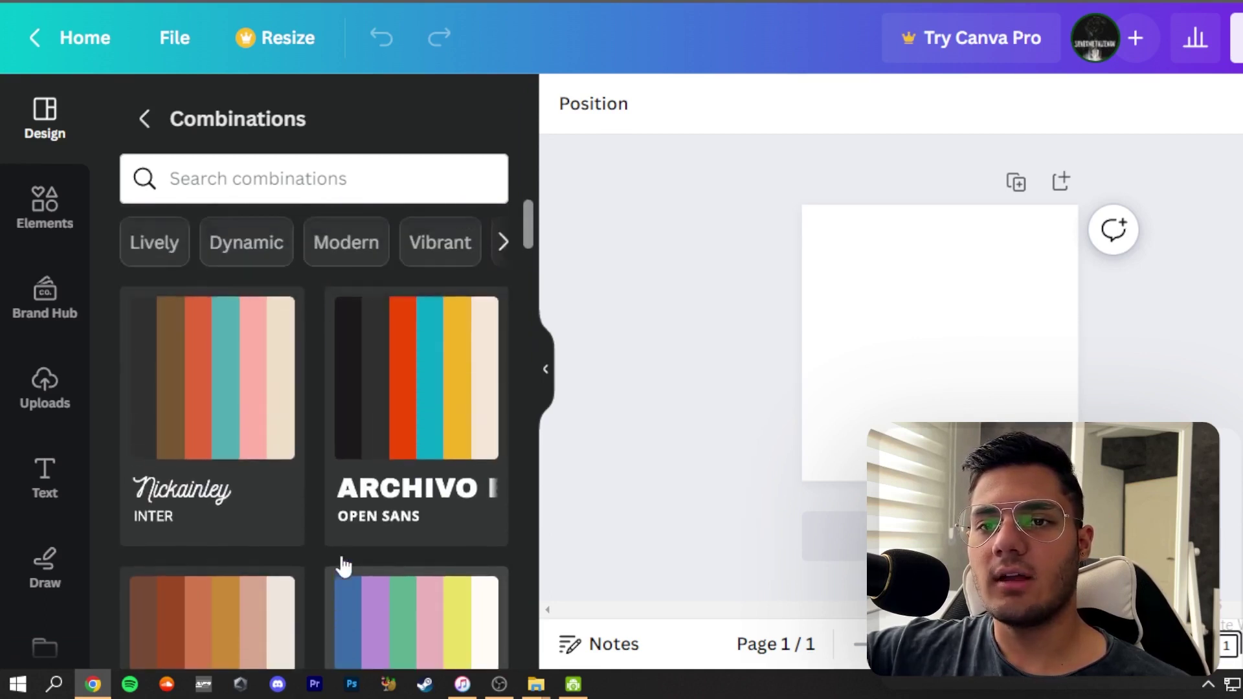
Apply the pastel combination with Poppins Bold to the blank logo page, and undo its pink background.
{"action": "left_click", "coordinate": [413, 634]}
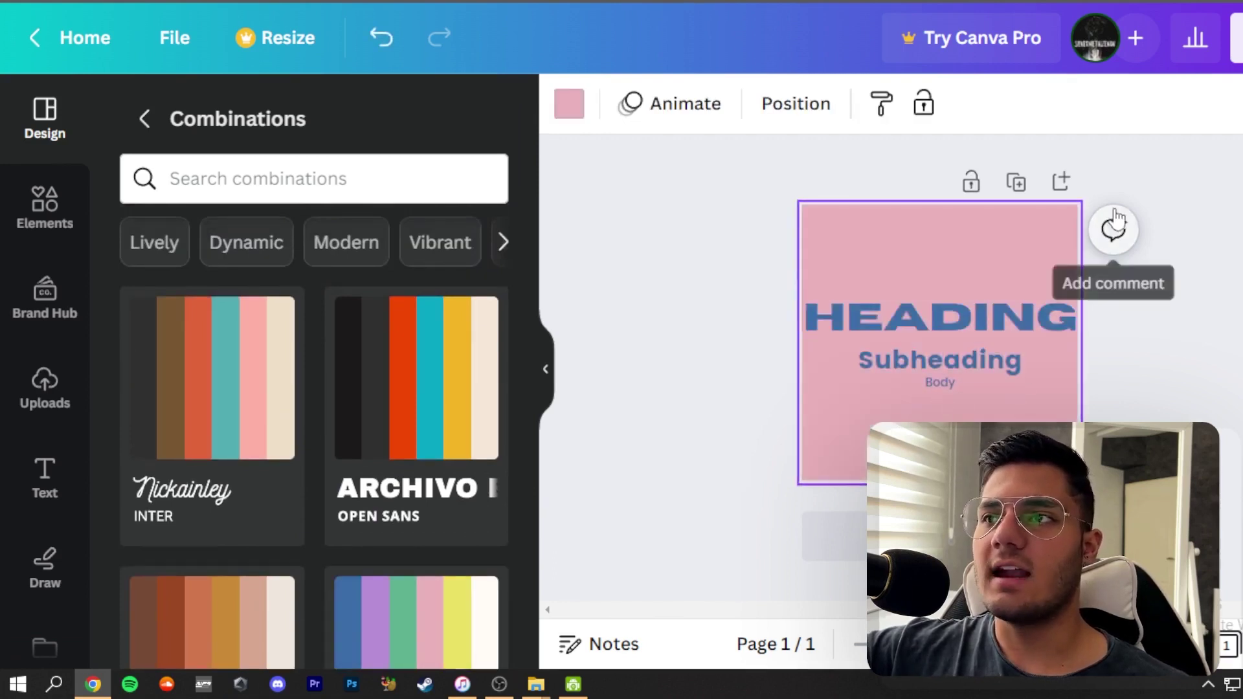
{"action": "left_click", "coordinate": [145, 120]}
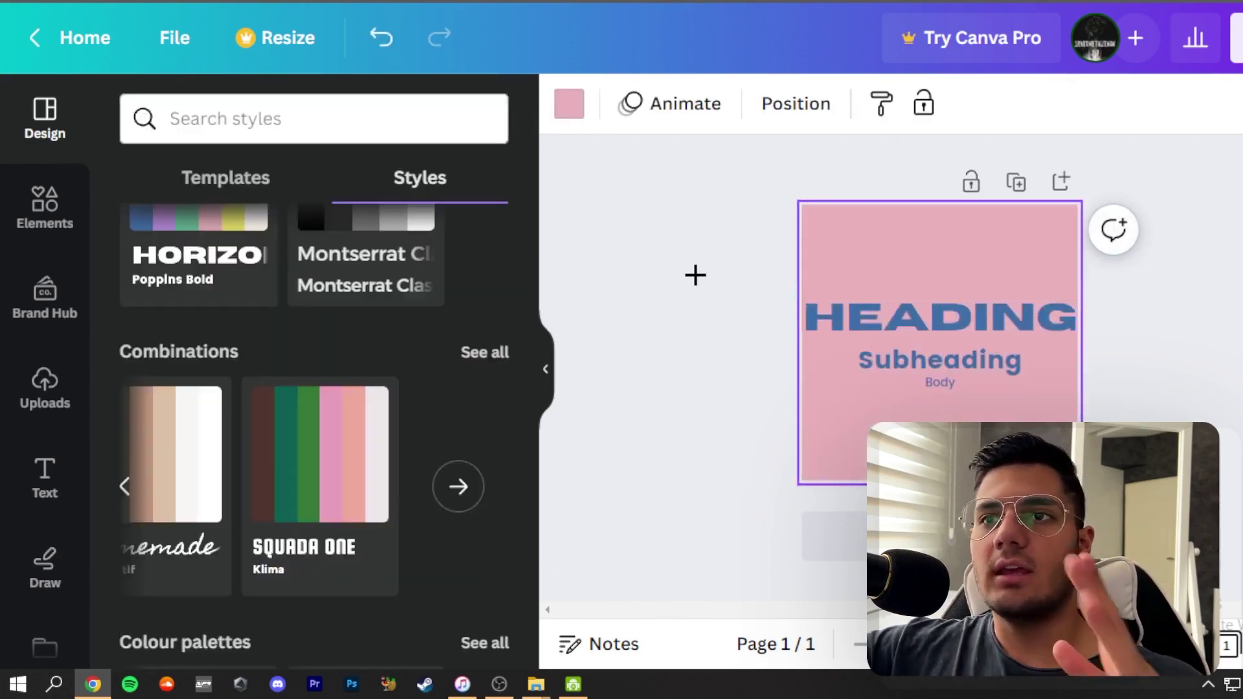
{"action": "key", "text": "ctrl+z"}
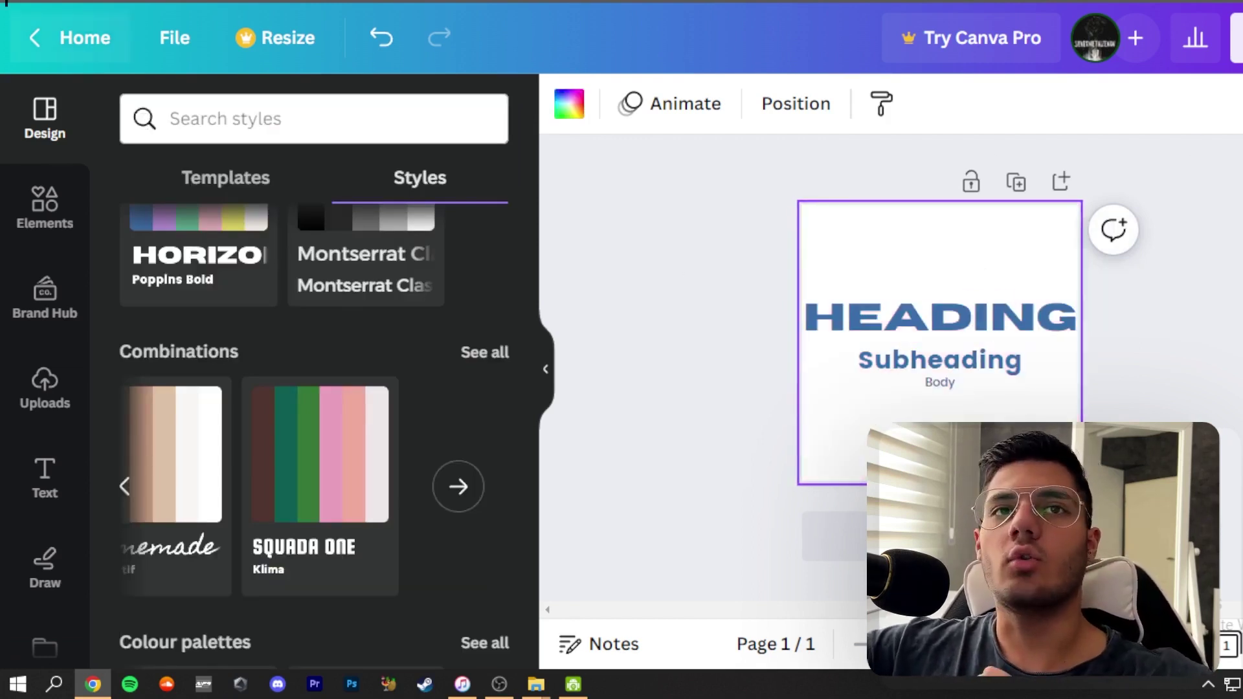
Return to the logo templates, and switch to DesignCrowd to reread the cosmetic job's colors, logo styles and design brief.
{"action": "left_click", "coordinate": [216, 184]}
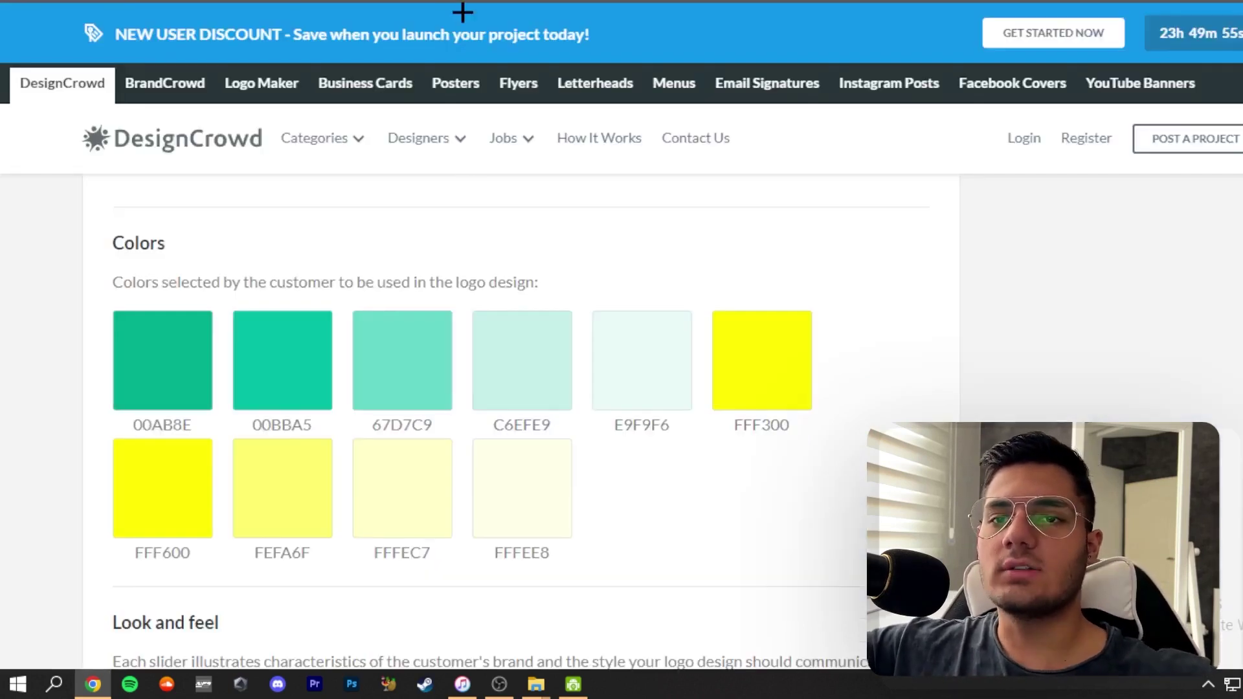
{"action": "scroll", "coordinate": [458, 433], "scroll_direction": "up", "scroll_amount": 5}
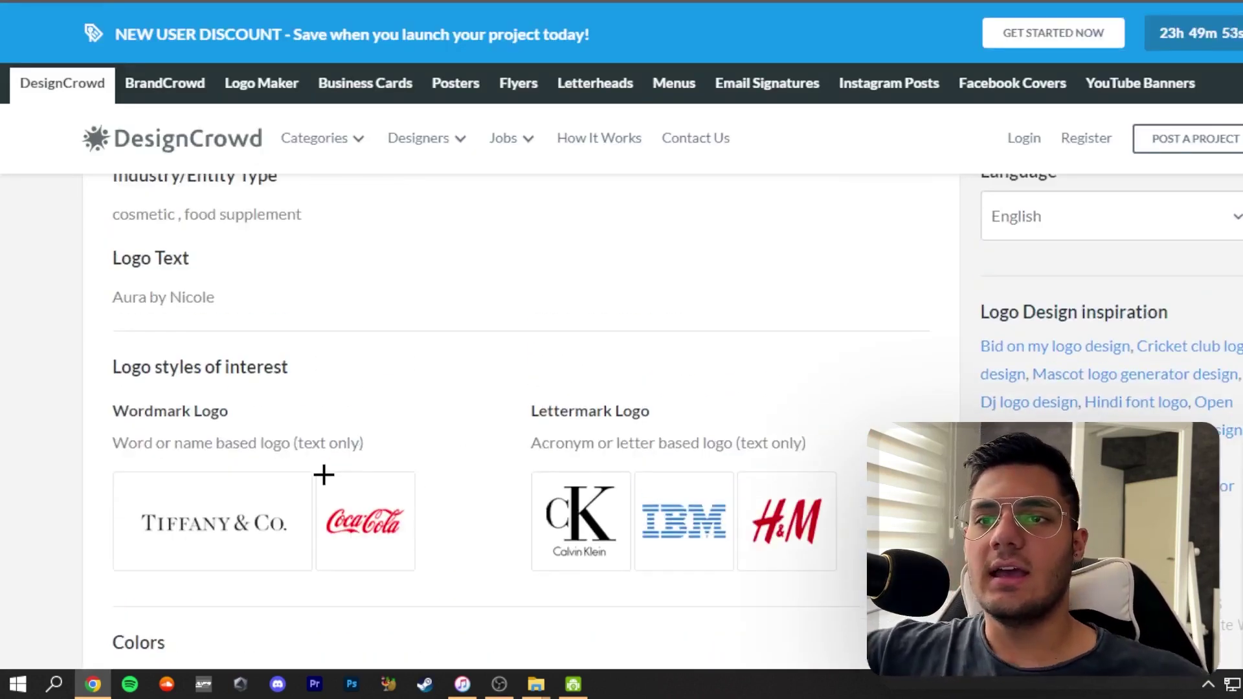
{"action": "scroll", "coordinate": [402, 485], "scroll_direction": "up", "scroll_amount": 5}
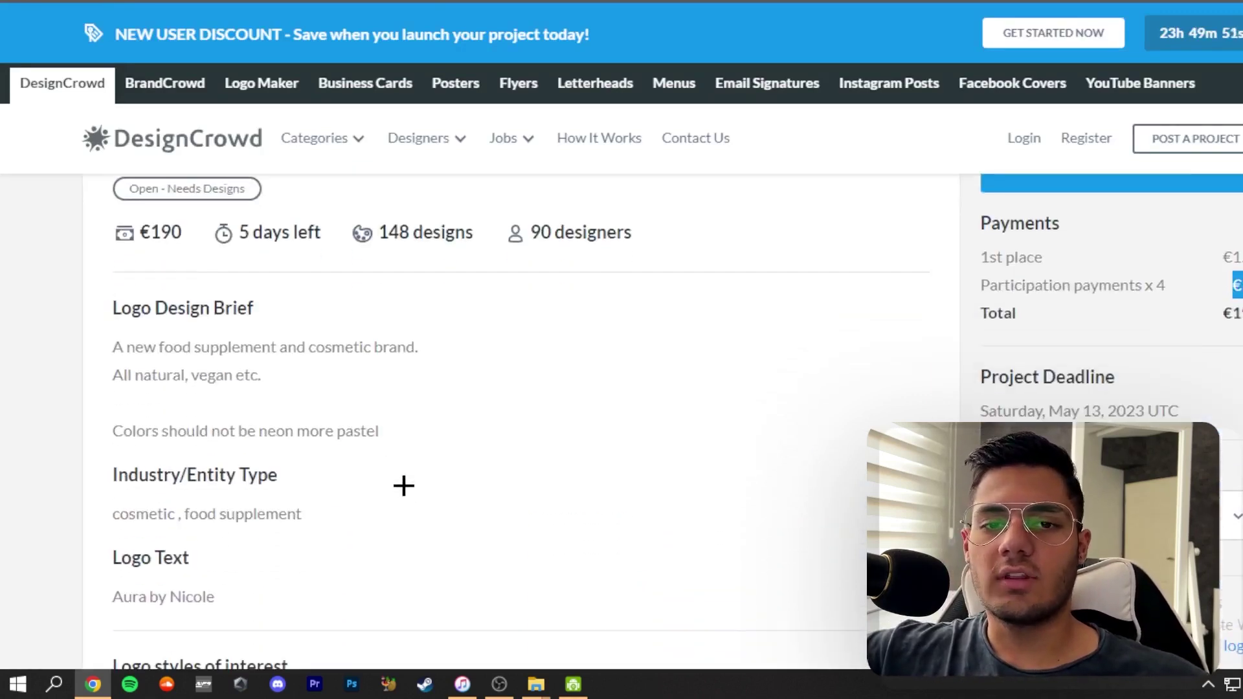
{"action": "scroll", "coordinate": [223, 600], "scroll_direction": "up", "scroll_amount": 1}
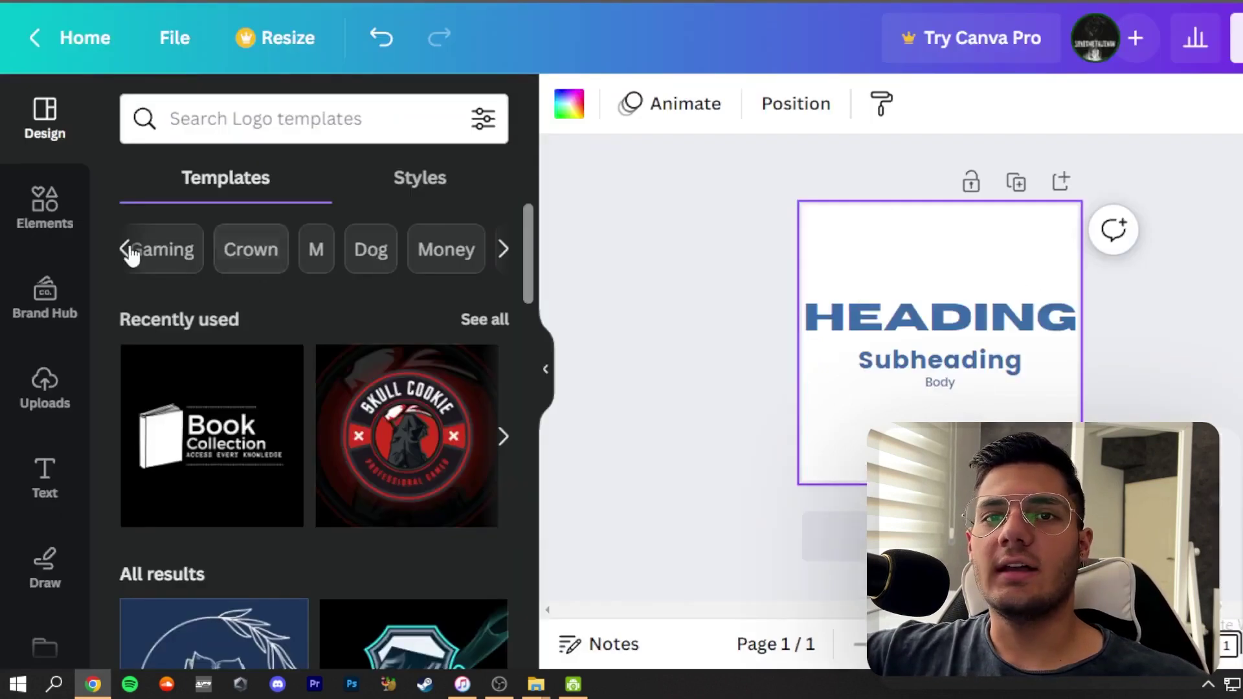
Look through the logo template categories, and switch to DesignCrowd to reread the cosmetic job's design brief.
{"action": "left_click", "coordinate": [128, 253]}
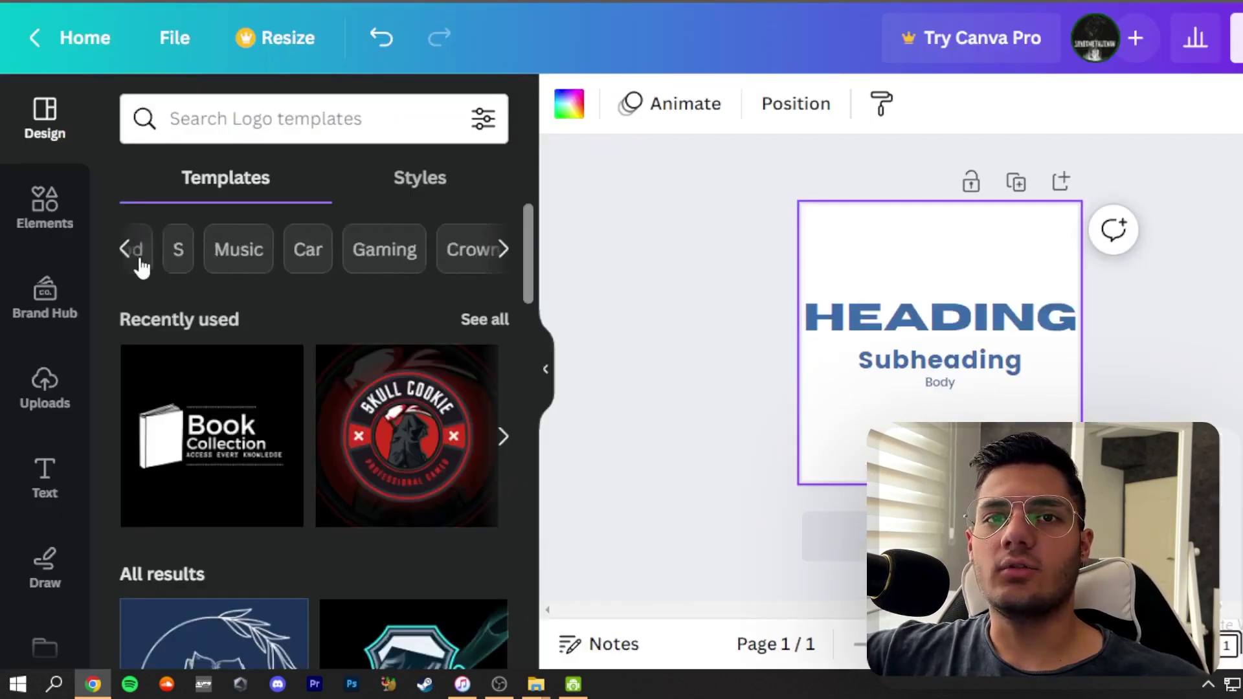
{"action": "left_click", "coordinate": [230, 259]}
{"action": "scroll", "coordinate": [332, 491], "scroll_direction": "down", "scroll_amount": 10}
{"action": "scroll", "coordinate": [337, 434], "scroll_direction": "down", "scroll_amount": 2}
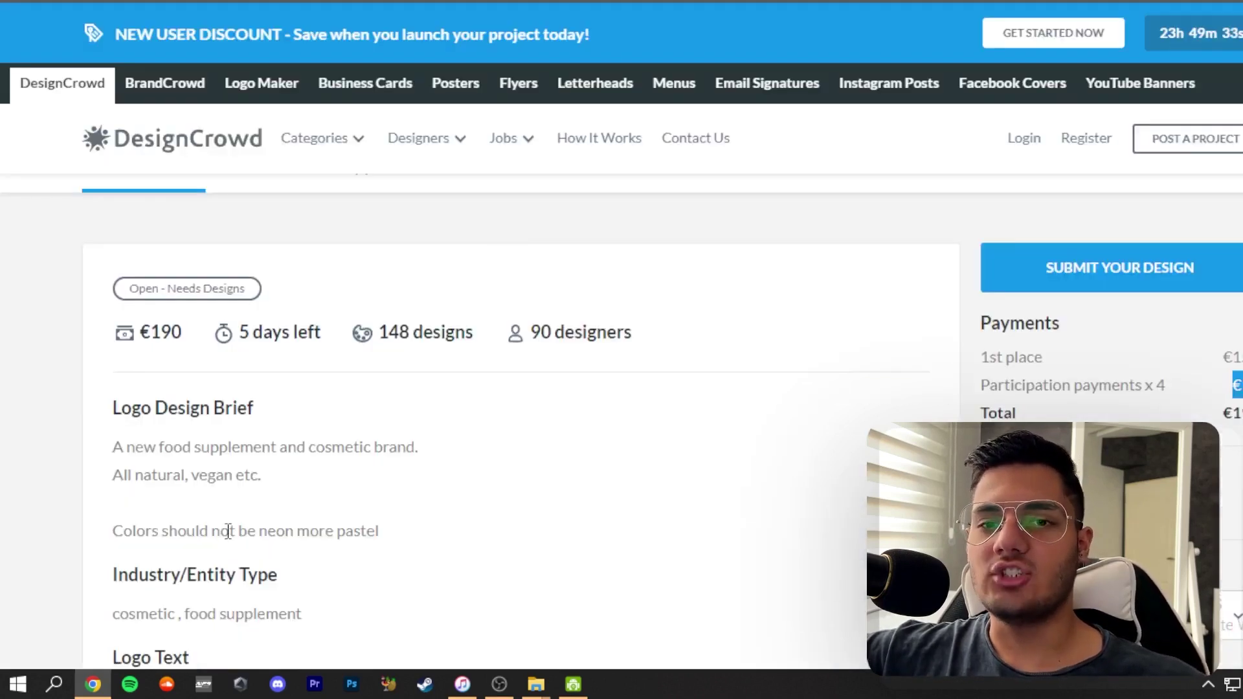
{"action": "scroll", "coordinate": [227, 534], "scroll_direction": "down", "scroll_amount": 6}
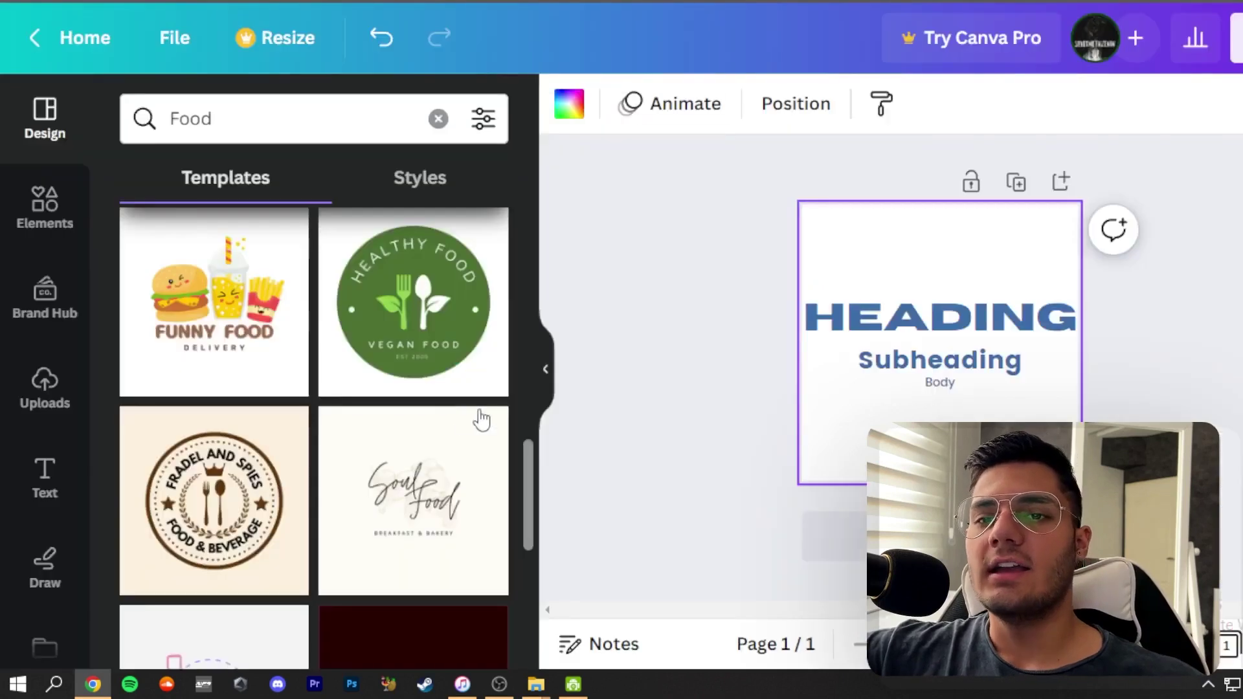
Switch back to Canva and look through the Food logo templates for one that suits the brief.
{"action": "scroll", "coordinate": [452, 417], "scroll_direction": "down", "scroll_amount": 7}
{"action": "scroll", "coordinate": [451, 418], "scroll_direction": "down", "scroll_amount": 3}
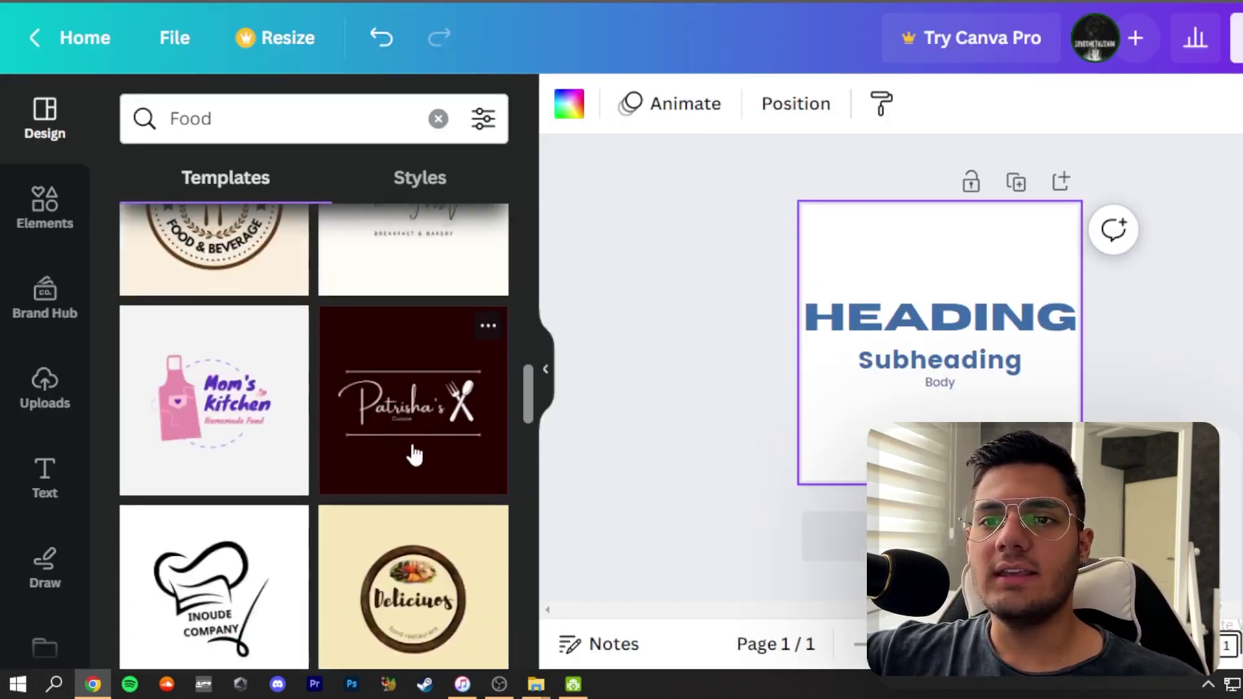
{"action": "scroll", "coordinate": [392, 440], "scroll_direction": "up", "scroll_amount": 3}
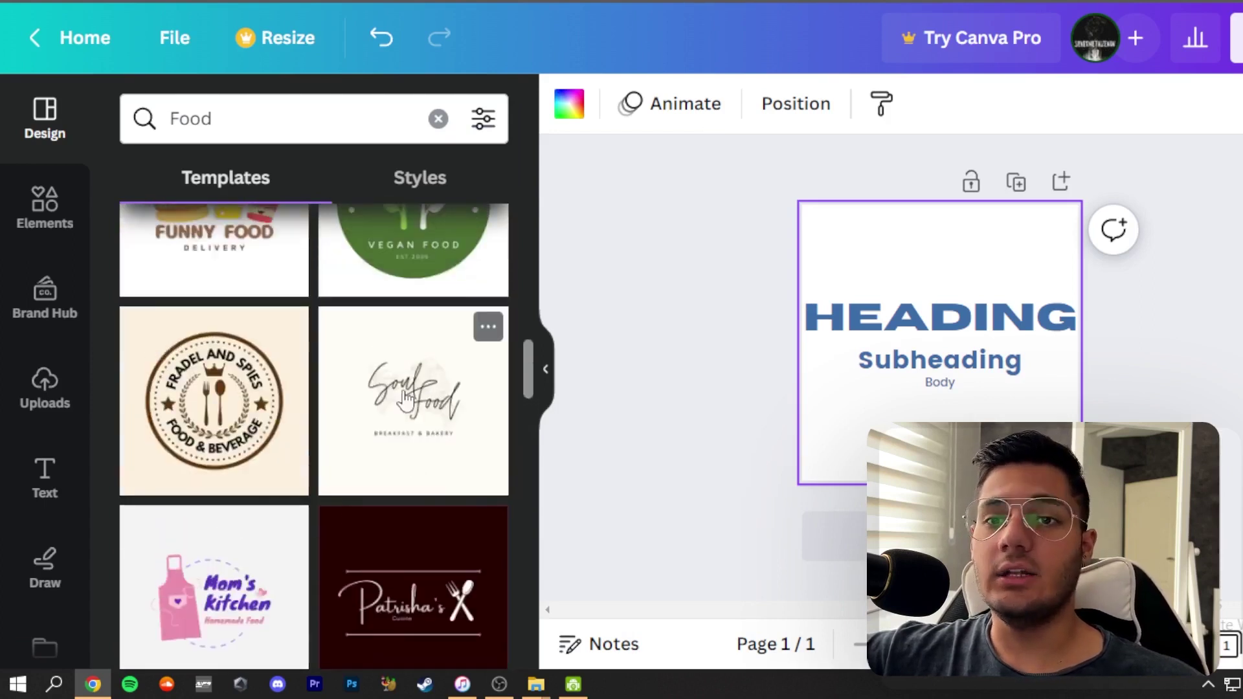
{"action": "scroll", "coordinate": [395, 446], "scroll_direction": "down", "scroll_amount": 3}
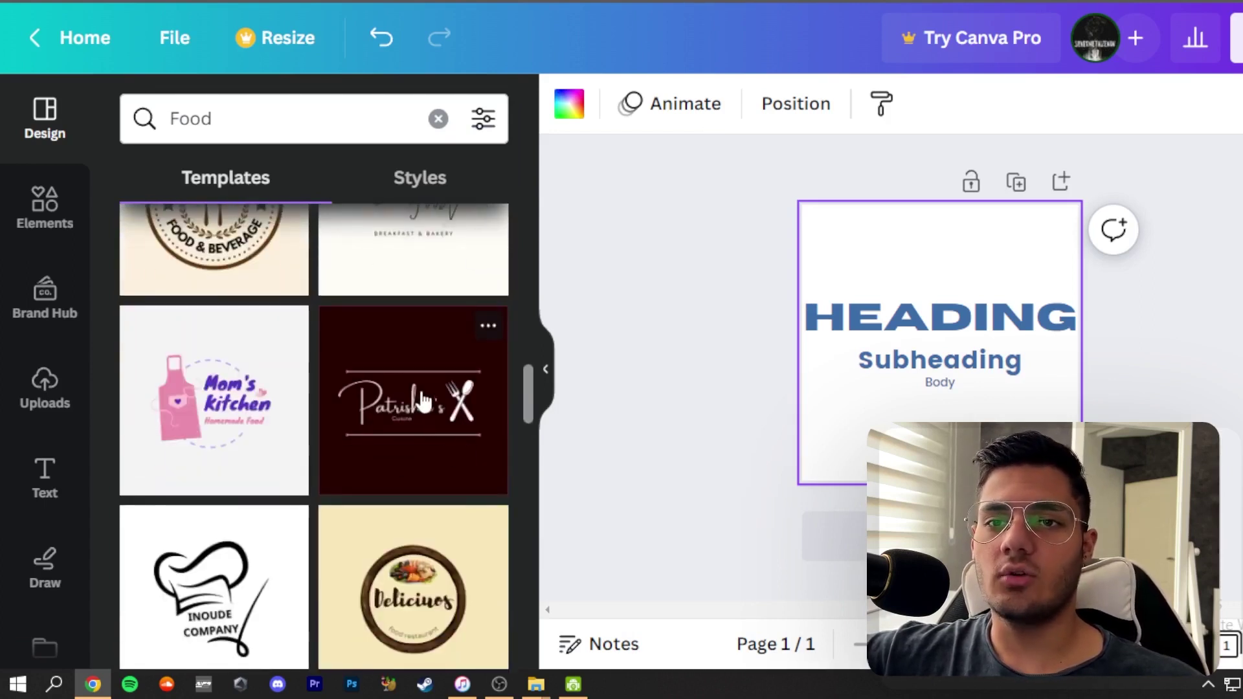
{"action": "scroll", "coordinate": [421, 402], "scroll_direction": "down", "scroll_amount": 9}
{"action": "scroll", "coordinate": [420, 391], "scroll_direction": "up", "scroll_amount": 7}
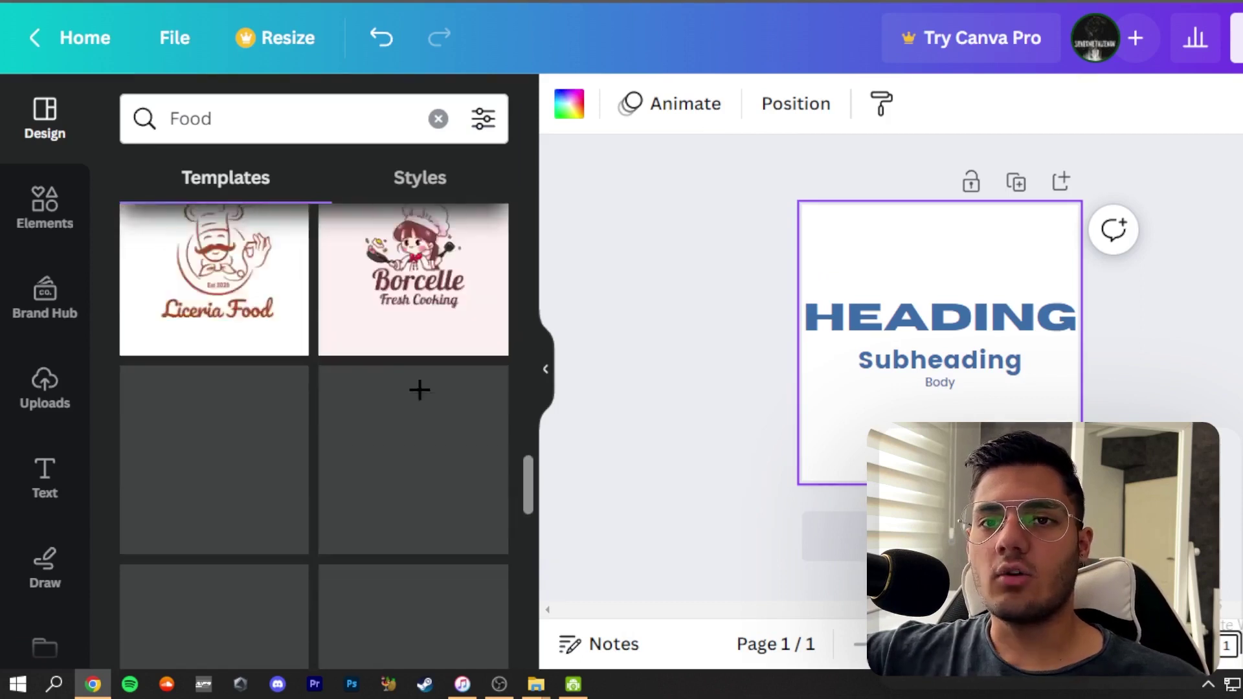
{"action": "scroll", "coordinate": [425, 402], "scroll_direction": "up", "scroll_amount": 3}
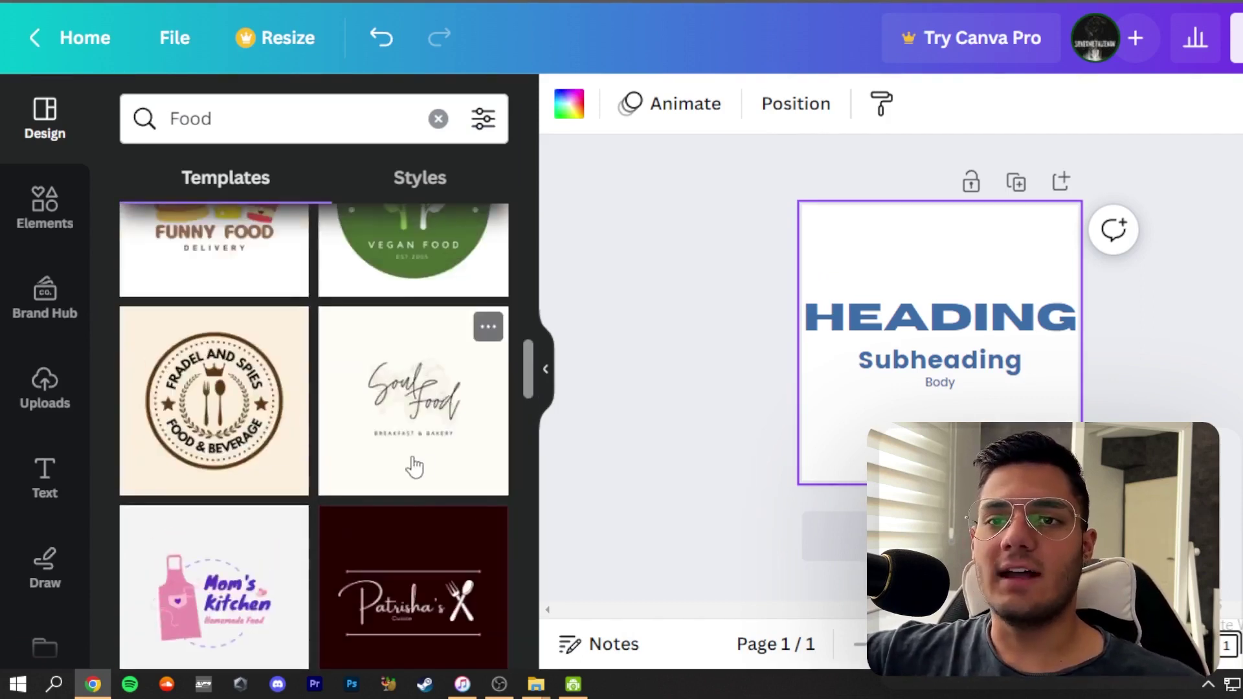
Open the Soul Food Breakfast & Bakery Logo template without adding it, and examine its template style and similar logos.
{"action": "left_click", "coordinate": [417, 460]}
{"action": "left_click", "coordinate": [942, 225]}
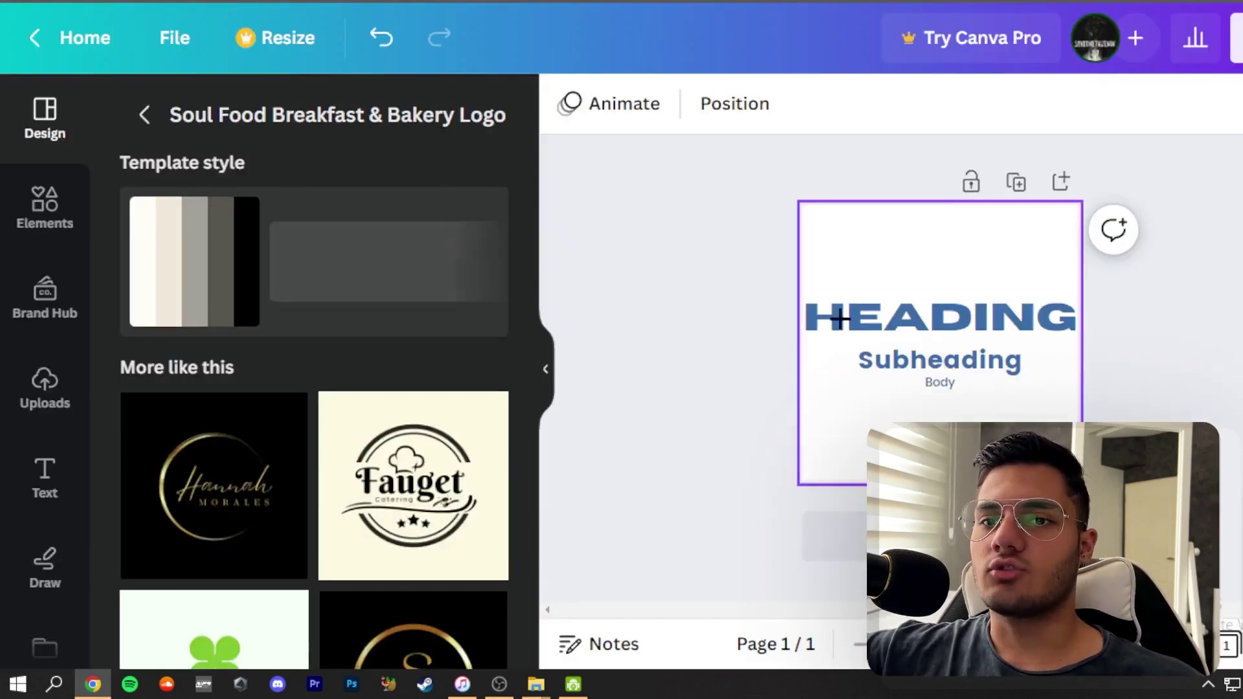
{"action": "scroll", "coordinate": [412, 486], "scroll_direction": "down", "scroll_amount": 4}
{"action": "scroll", "coordinate": [415, 477], "scroll_direction": "down", "scroll_amount": 5}
{"action": "scroll", "coordinate": [408, 482], "scroll_direction": "up", "scroll_amount": 10}
{"action": "scroll", "coordinate": [402, 489], "scroll_direction": "down", "scroll_amount": 17}
{"action": "scroll", "coordinate": [397, 491], "scroll_direction": "down", "scroll_amount": 8}
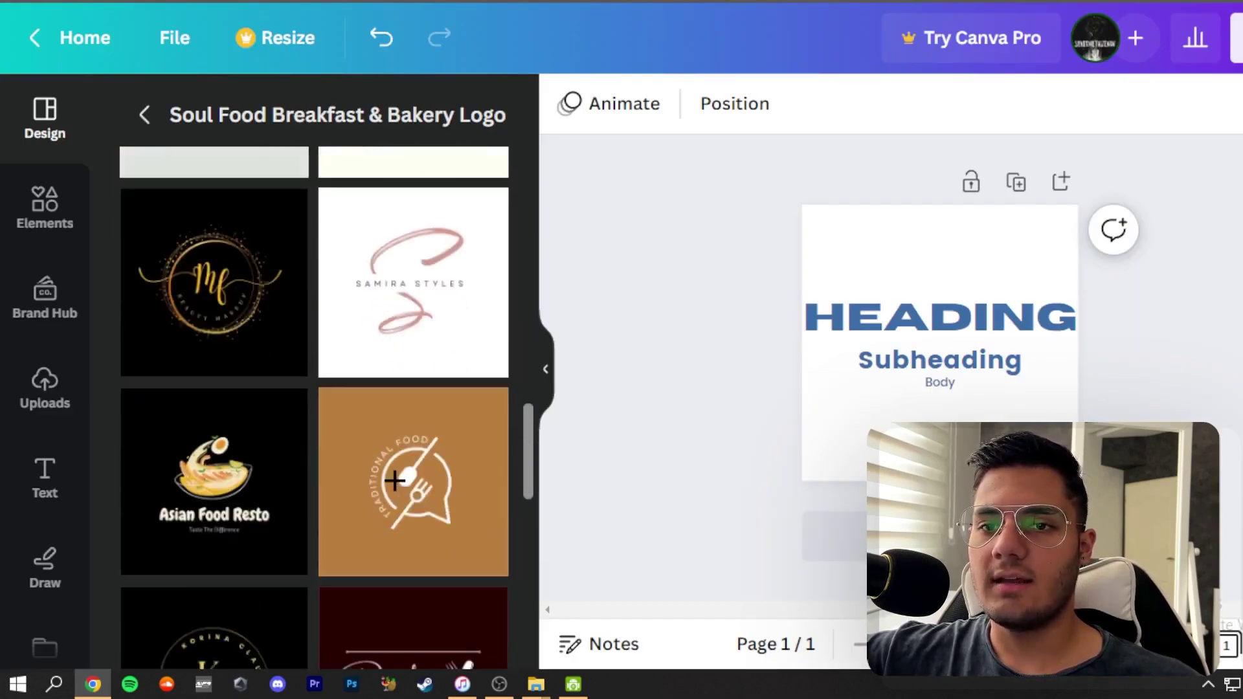
{"action": "scroll", "coordinate": [396, 481], "scroll_direction": "up", "scroll_amount": 5}
{"action": "scroll", "coordinate": [402, 466], "scroll_direction": "up", "scroll_amount": 12}
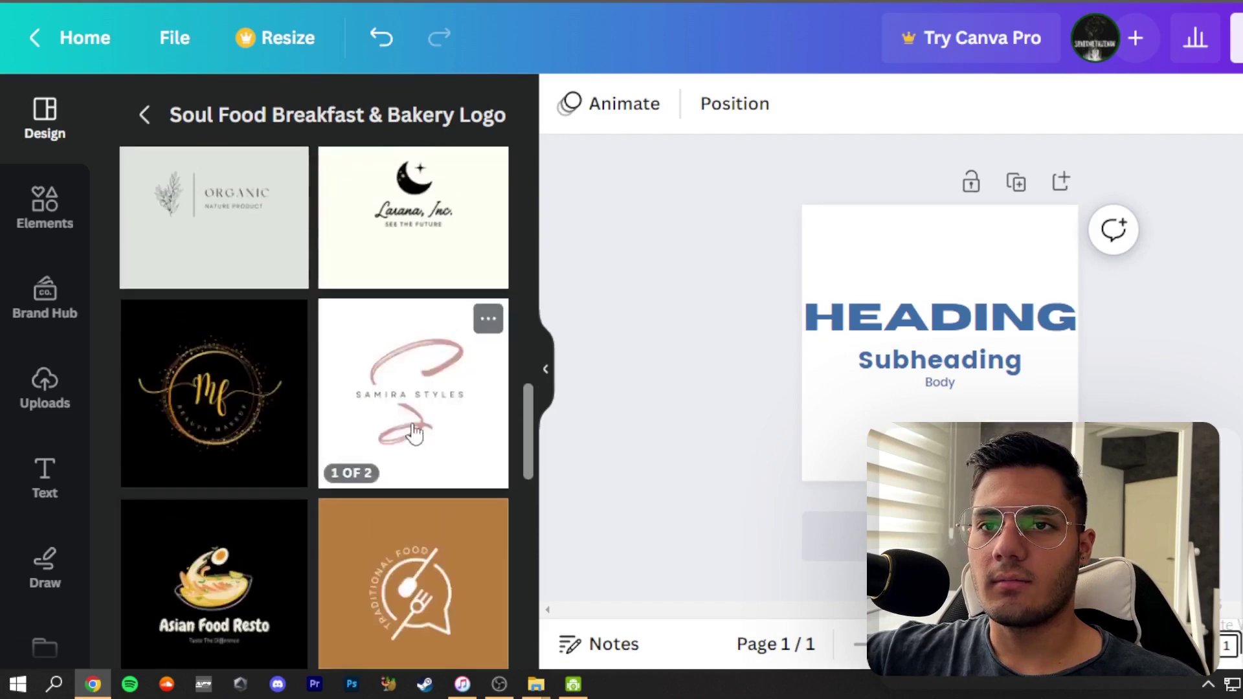
{"action": "scroll", "coordinate": [414, 440], "scroll_direction": "up", "scroll_amount": 5}
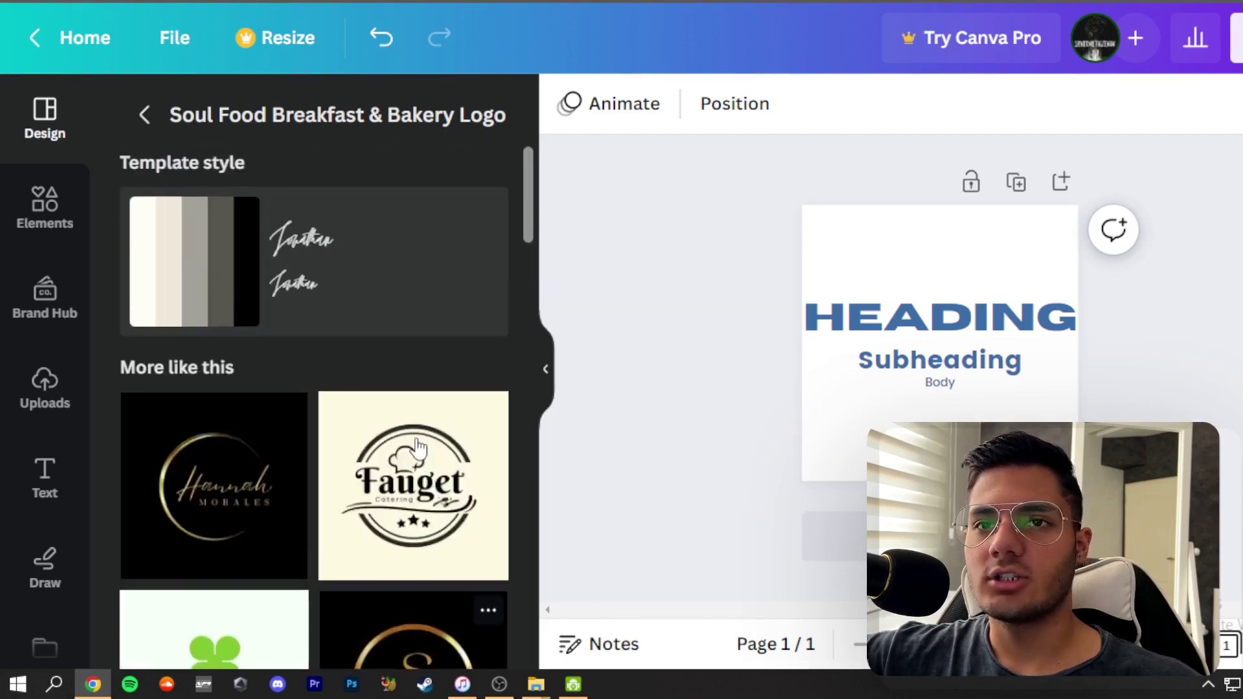
{"action": "scroll", "coordinate": [362, 337], "scroll_direction": "down", "scroll_amount": 2}
{"action": "scroll", "coordinate": [324, 272], "scroll_direction": "up", "scroll_amount": 2}
Apply the Soul Food template's style to the blank logo page, and add the Soul Food template as a new page.
{"action": "left_click", "coordinate": [310, 241]}
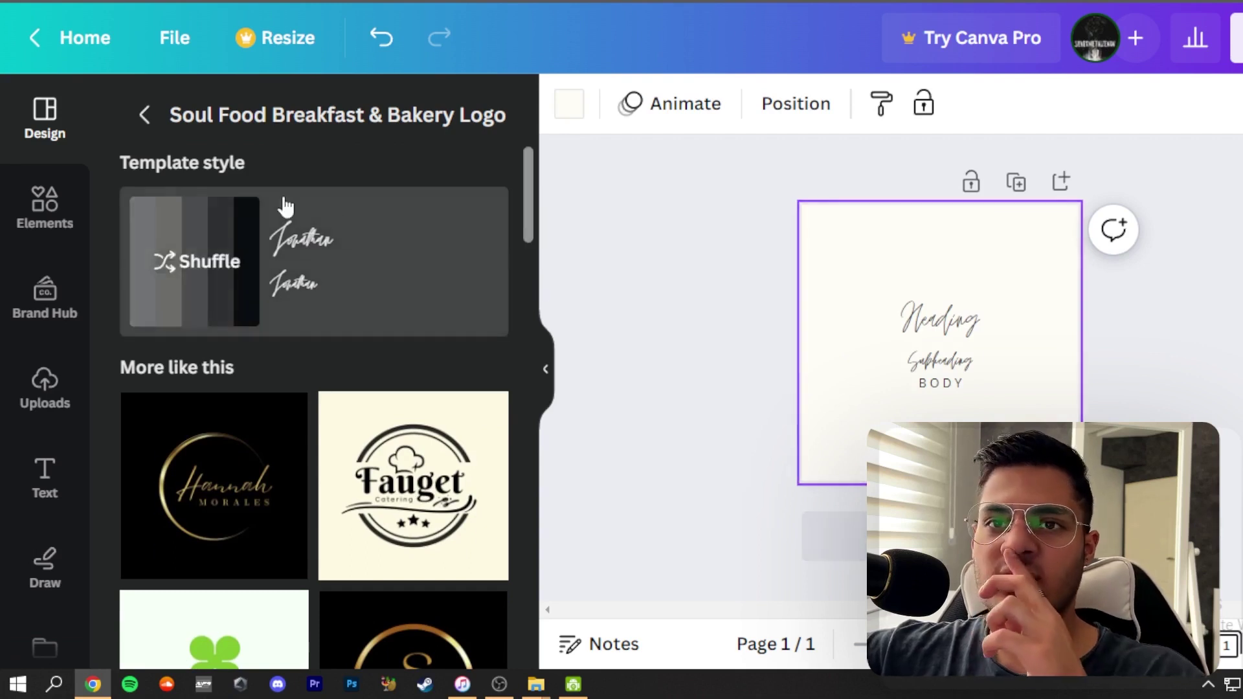
{"action": "left_click", "coordinate": [143, 115]}
{"action": "left_click", "coordinate": [398, 393]}
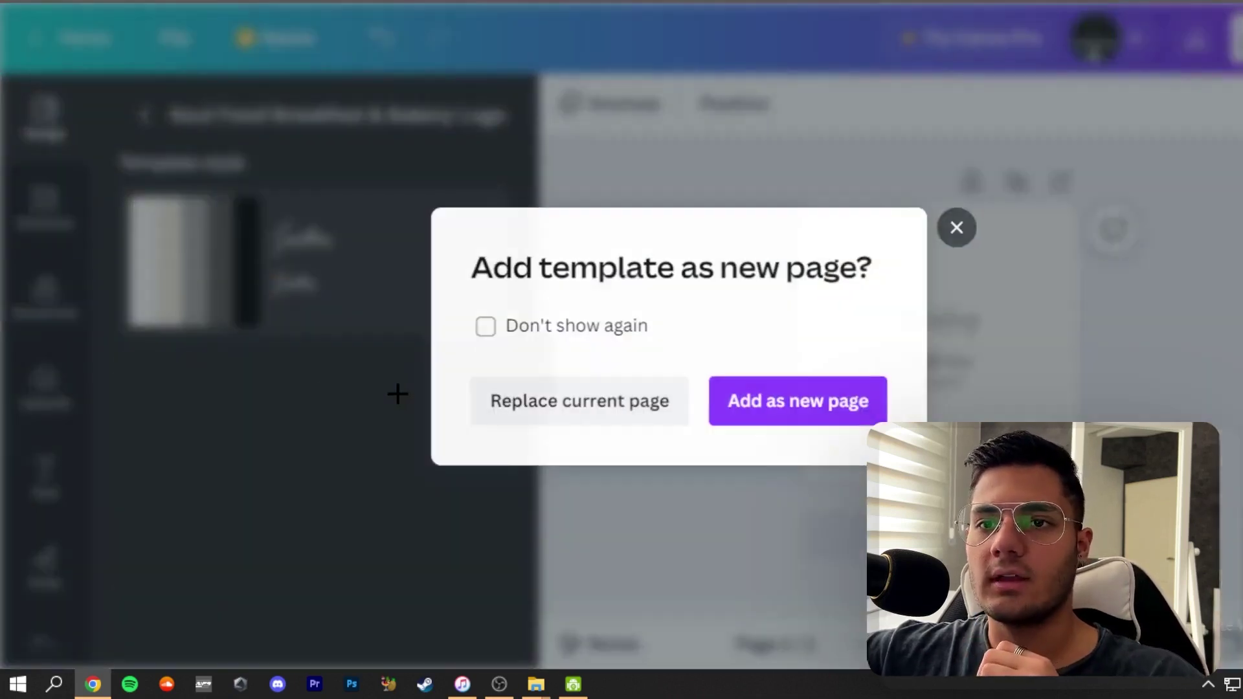
{"action": "left_click", "coordinate": [766, 424]}
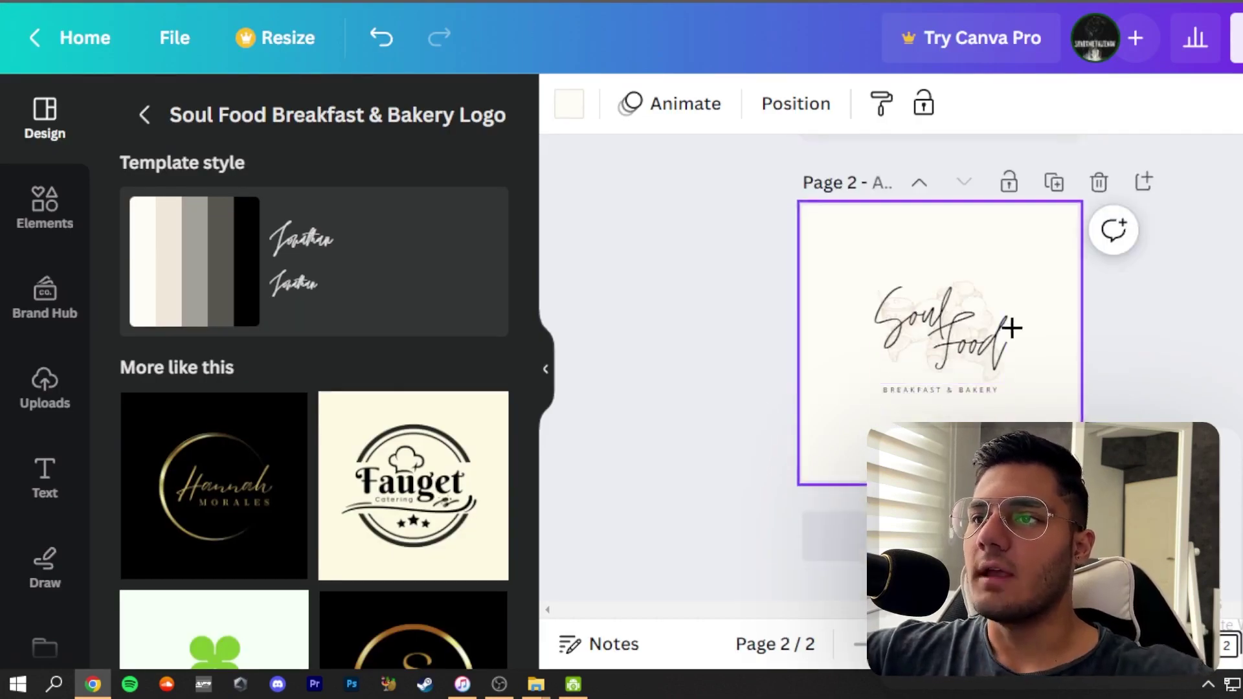
Switch to DesignCrowd to recheck the brief's logo styles and required logo text, and return to Canva.
{"action": "scroll", "coordinate": [935, 300], "scroll_direction": "up", "scroll_amount": 5}
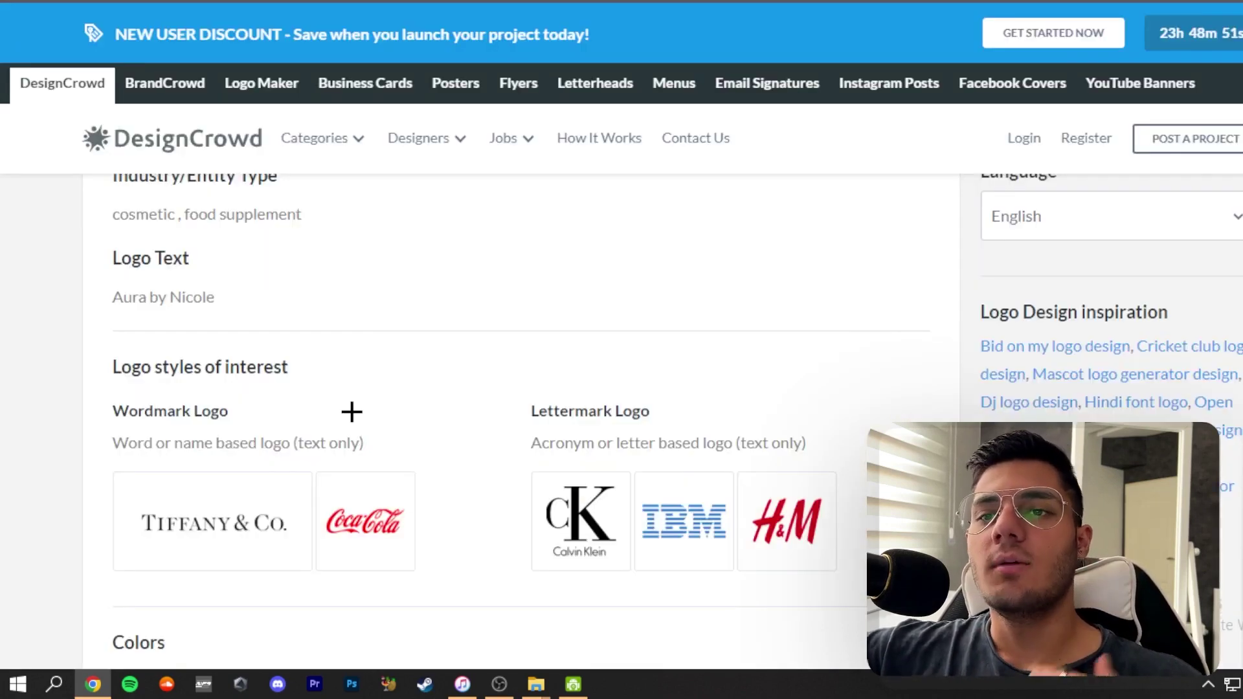
{"action": "scroll", "coordinate": [358, 411], "scroll_direction": "up", "scroll_amount": 3}
{"action": "scroll", "coordinate": [358, 410], "scroll_direction": "down", "scroll_amount": 3}
{"action": "scroll", "coordinate": [199, 310], "scroll_direction": "up", "scroll_amount": 5}
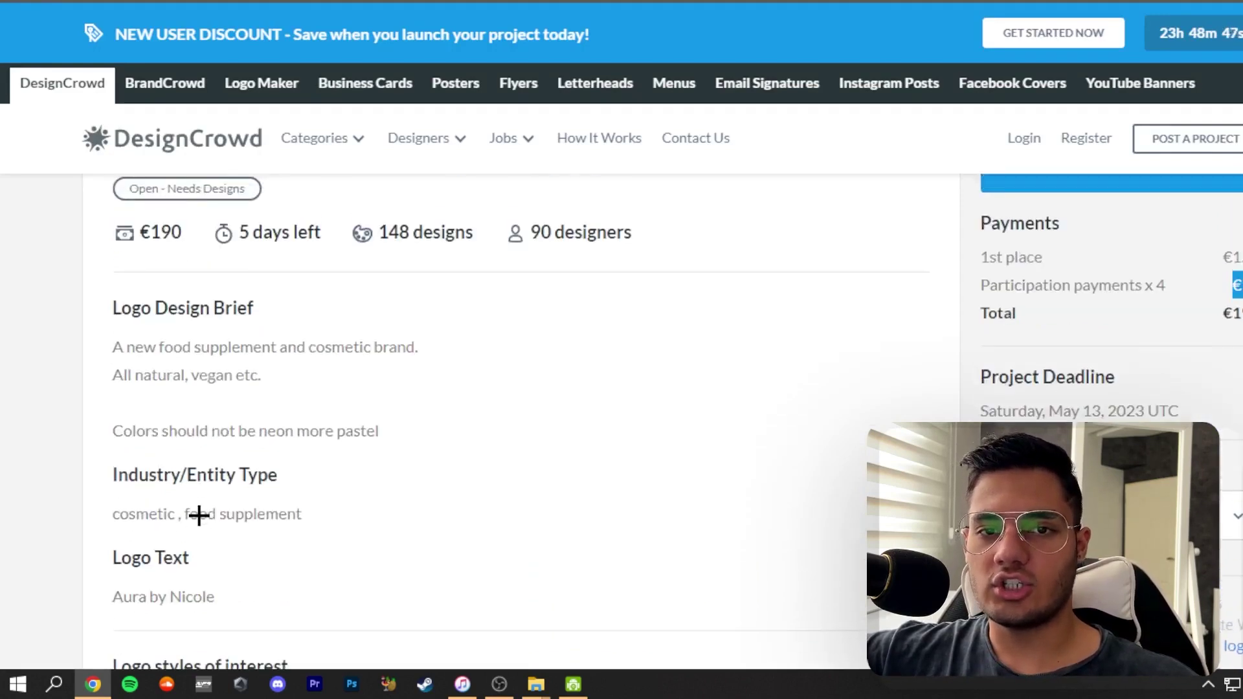
{"action": "left_click_drag", "start_coordinate": [218, 600], "coordinate": [128, 602]}
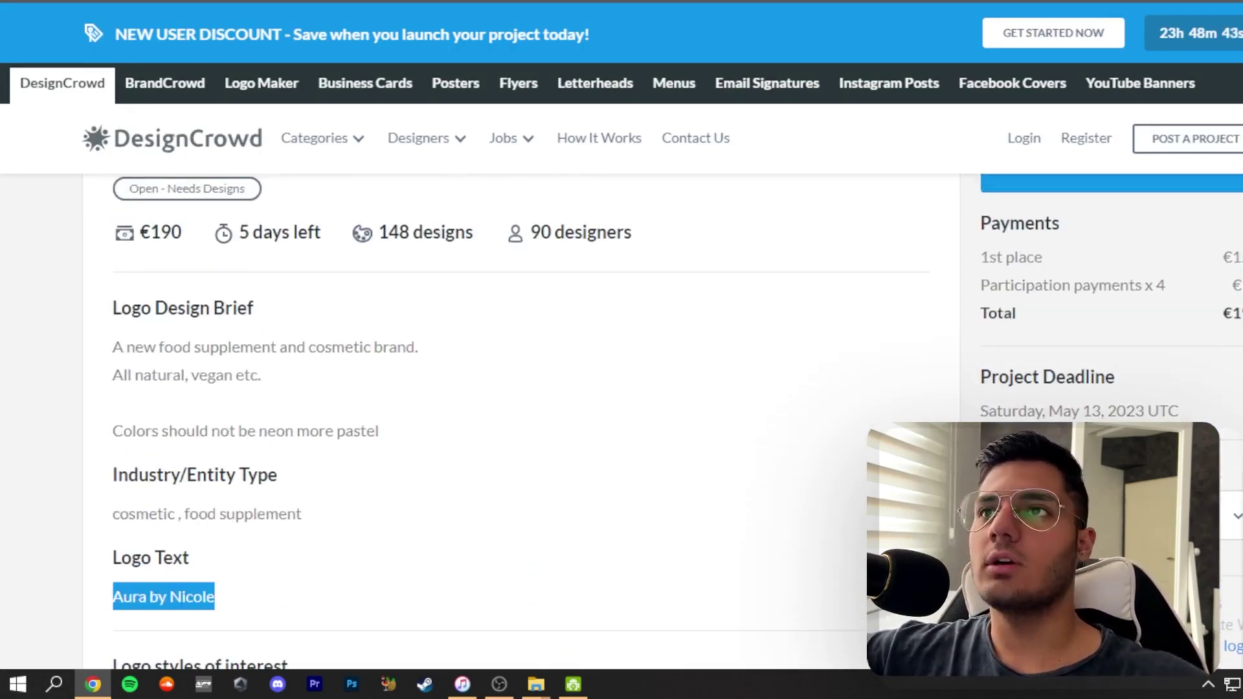
{"action": "key", "text": "ctrl+Tab"}
{"action": "double_click", "coordinate": [964, 358]}
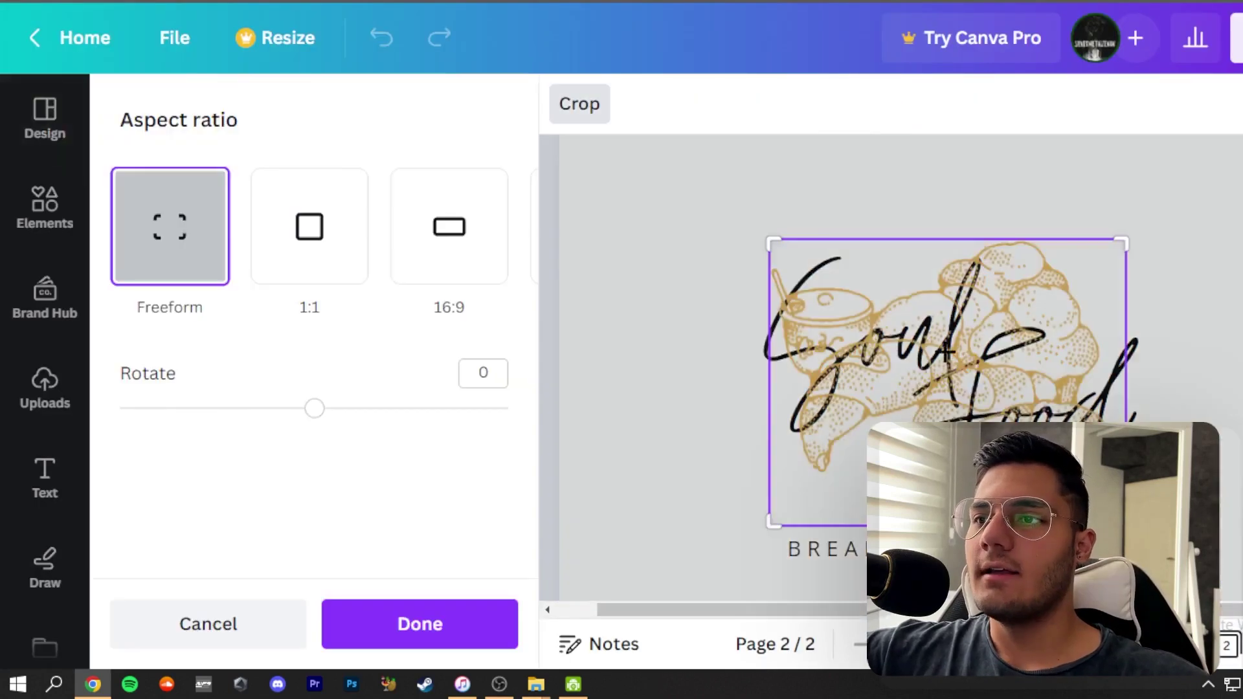
{"action": "left_click", "coordinate": [799, 194]}
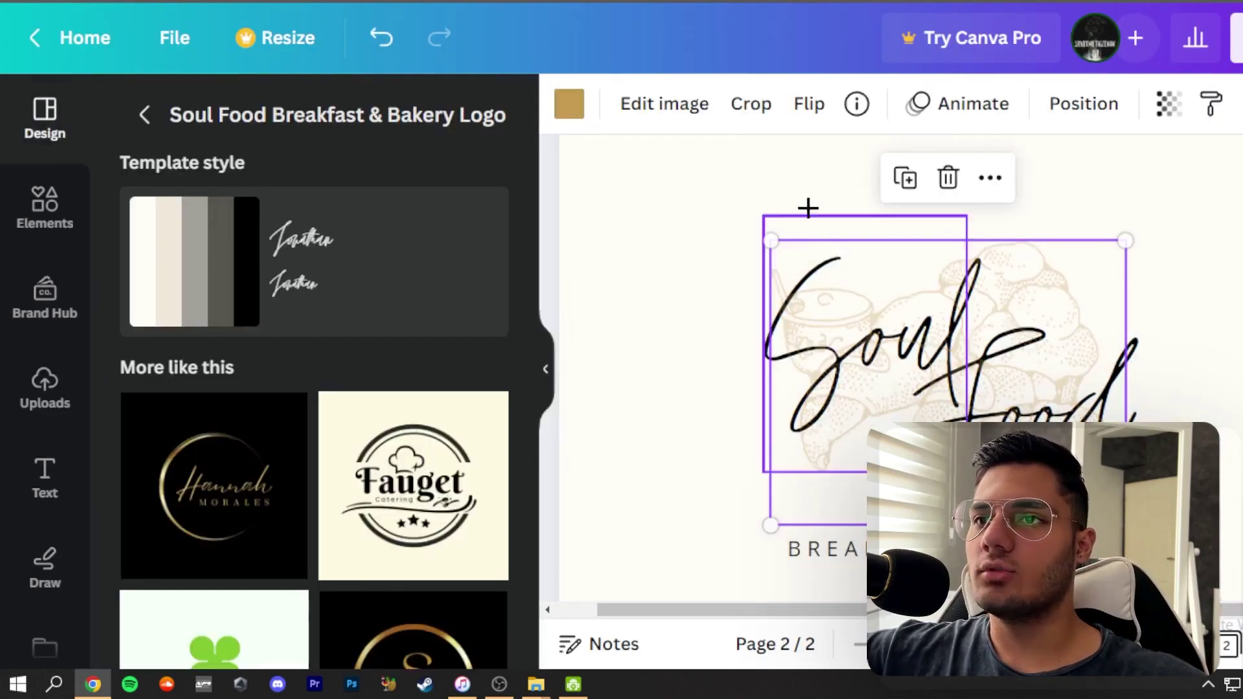
{"action": "key", "text": "Return"}
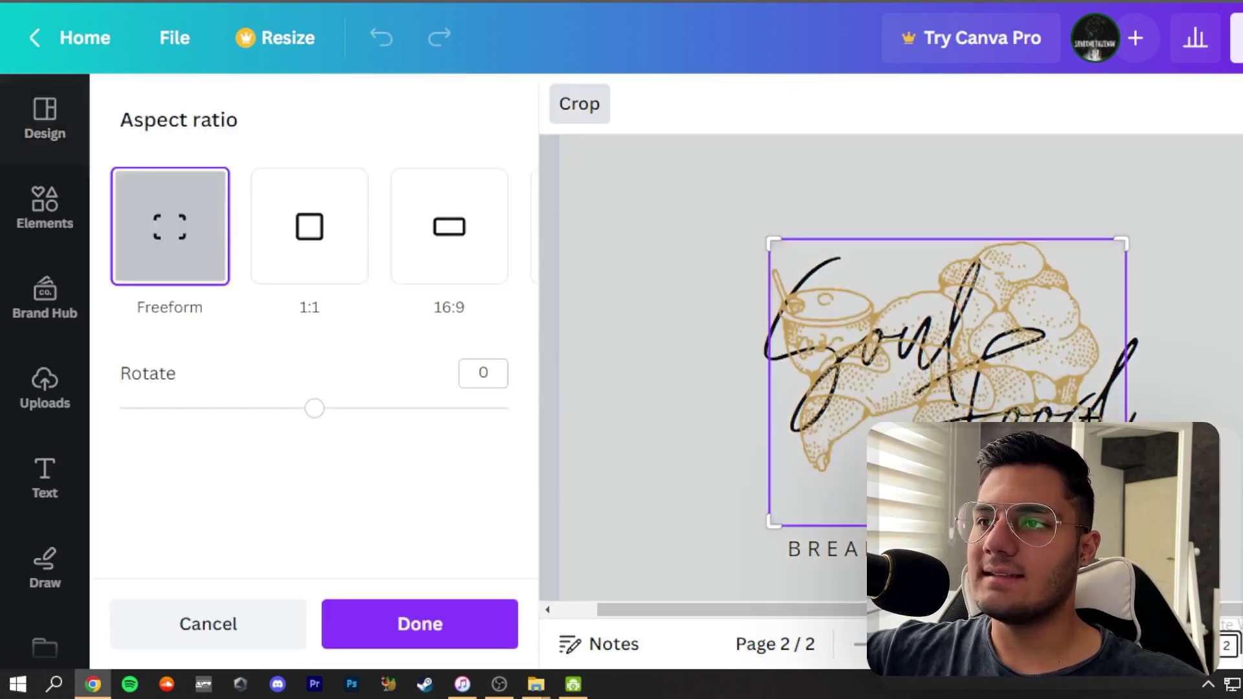
{"action": "left_click", "coordinate": [732, 291]}
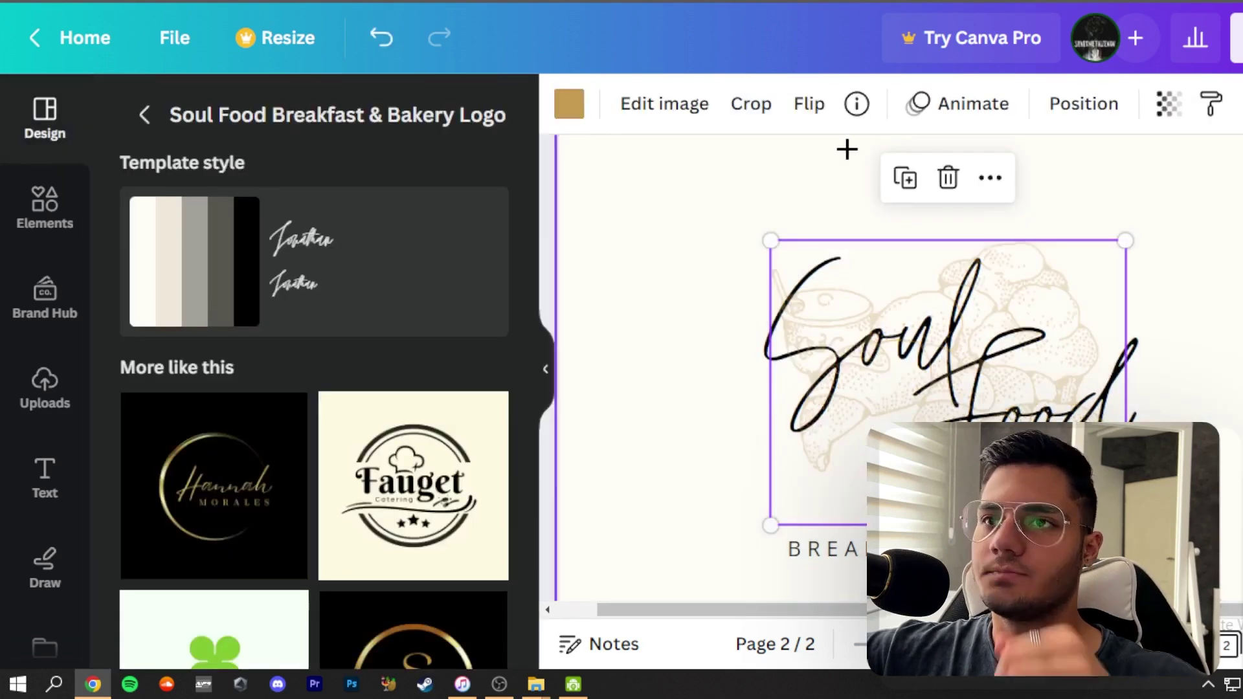
{"action": "left_click", "coordinate": [665, 104]}
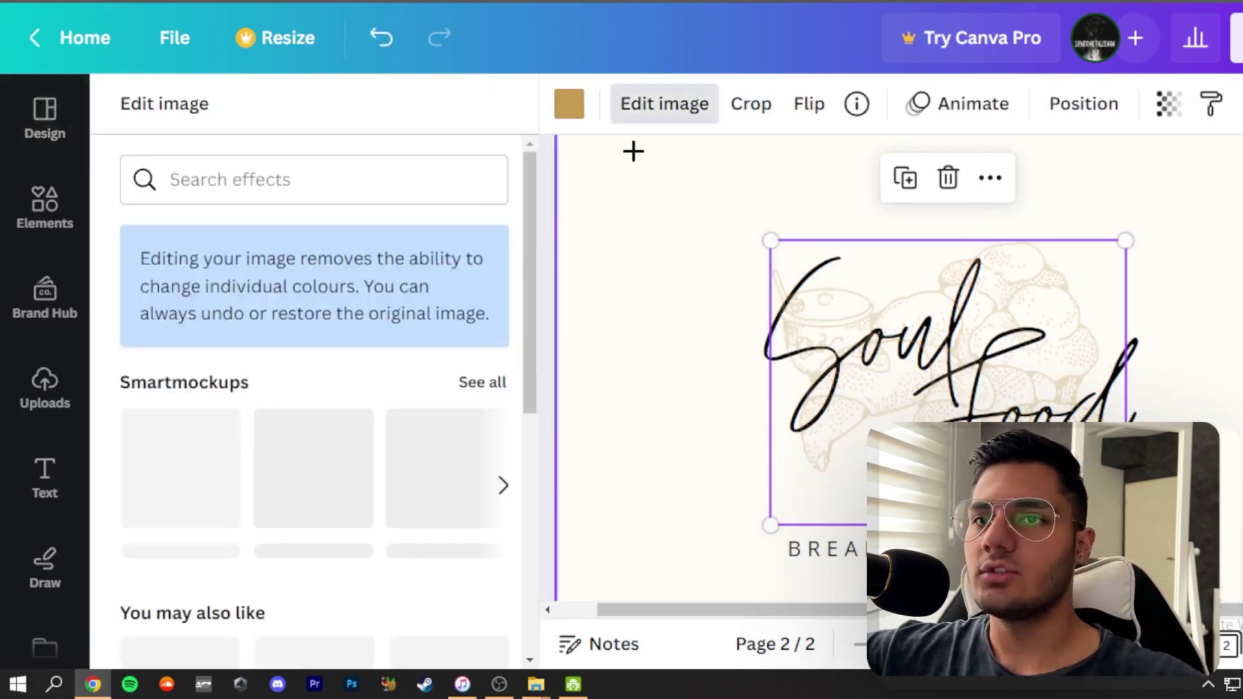
{"action": "left_click", "coordinate": [782, 342]}
{"action": "left_click", "coordinate": [892, 353]}
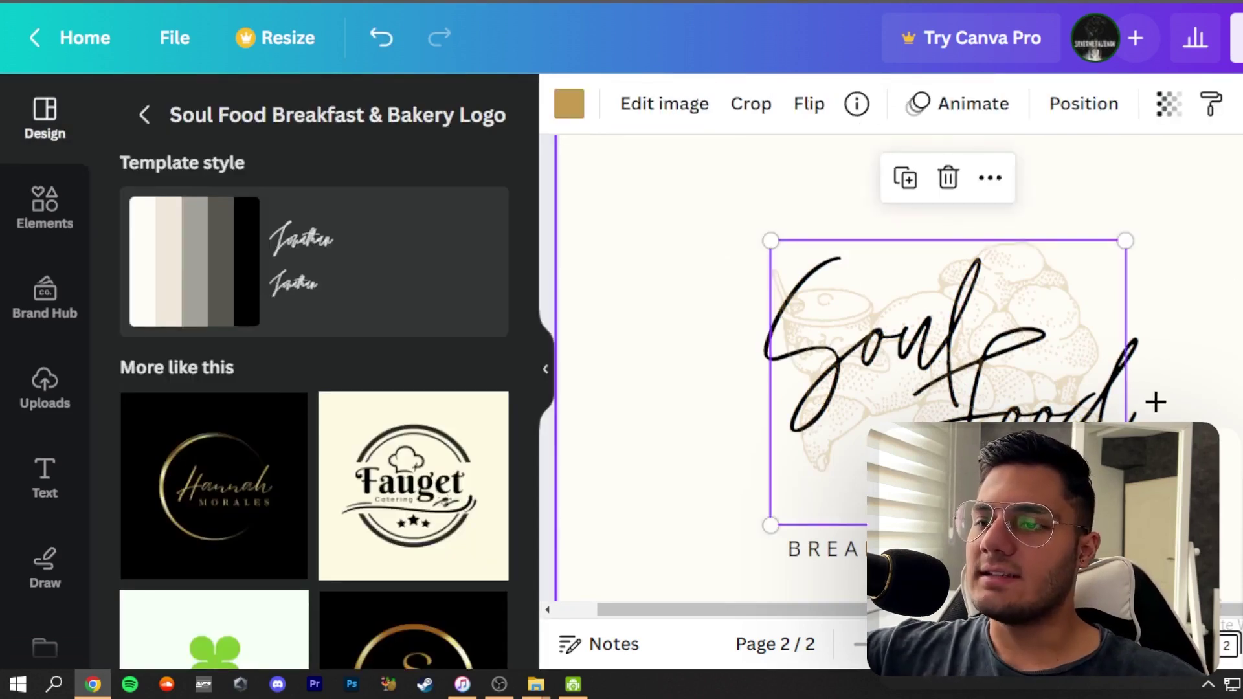
Replace the word Food with the first name from the brief's logo text, written in lowercase.
{"action": "left_click_drag", "start_coordinate": [1042, 369], "coordinate": [953, 360]}
{"action": "left_click", "coordinate": [1108, 413]}
{"action": "left_click", "coordinate": [1108, 414]}
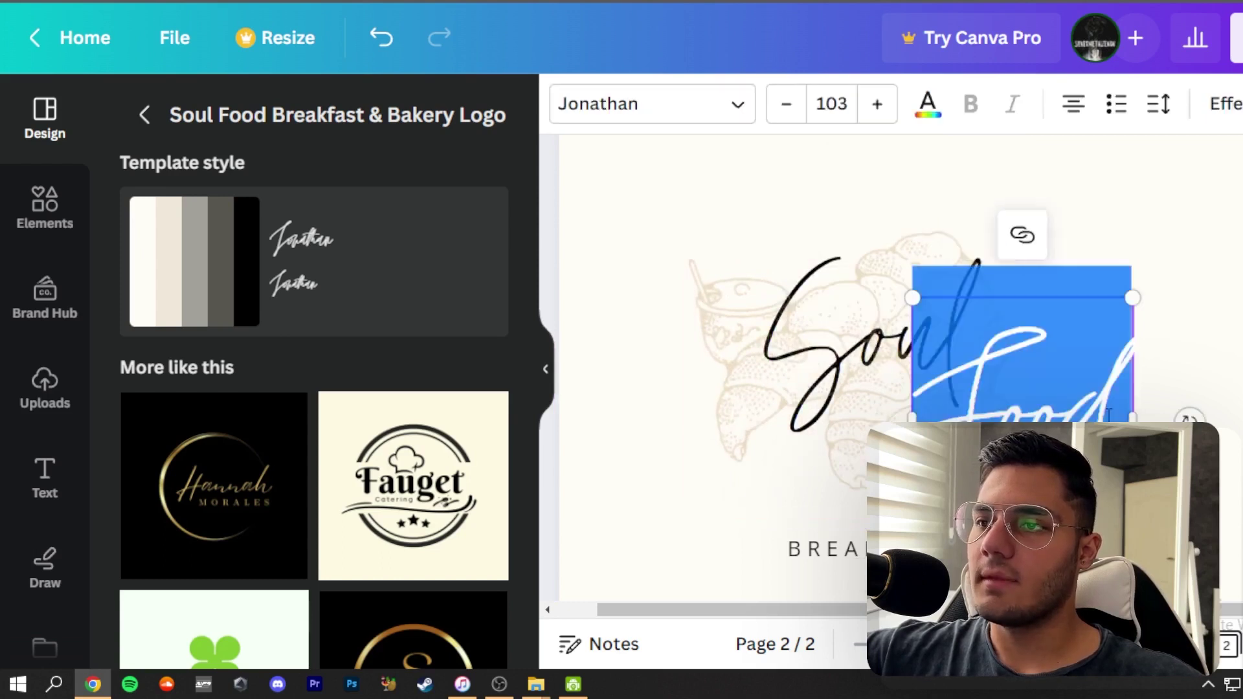
{"action": "left_click", "coordinate": [1159, 314]}
{"action": "double_click", "coordinate": [1070, 412]}
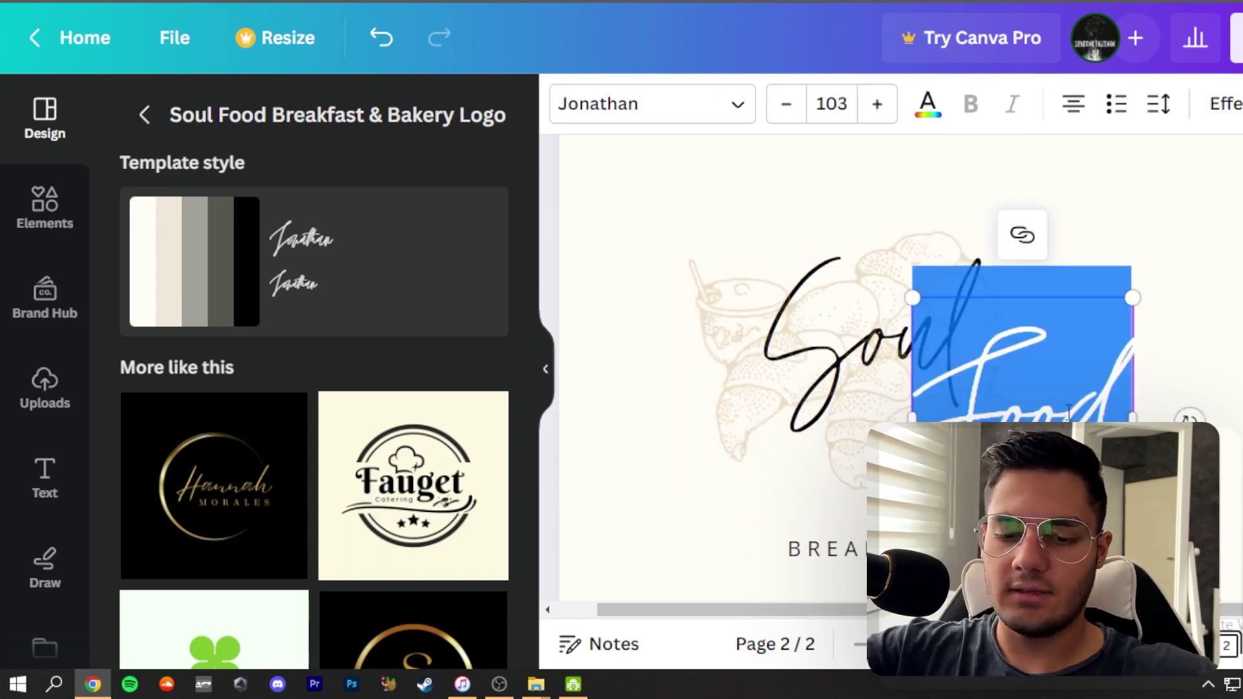
{"action": "type", "text": "wi"}
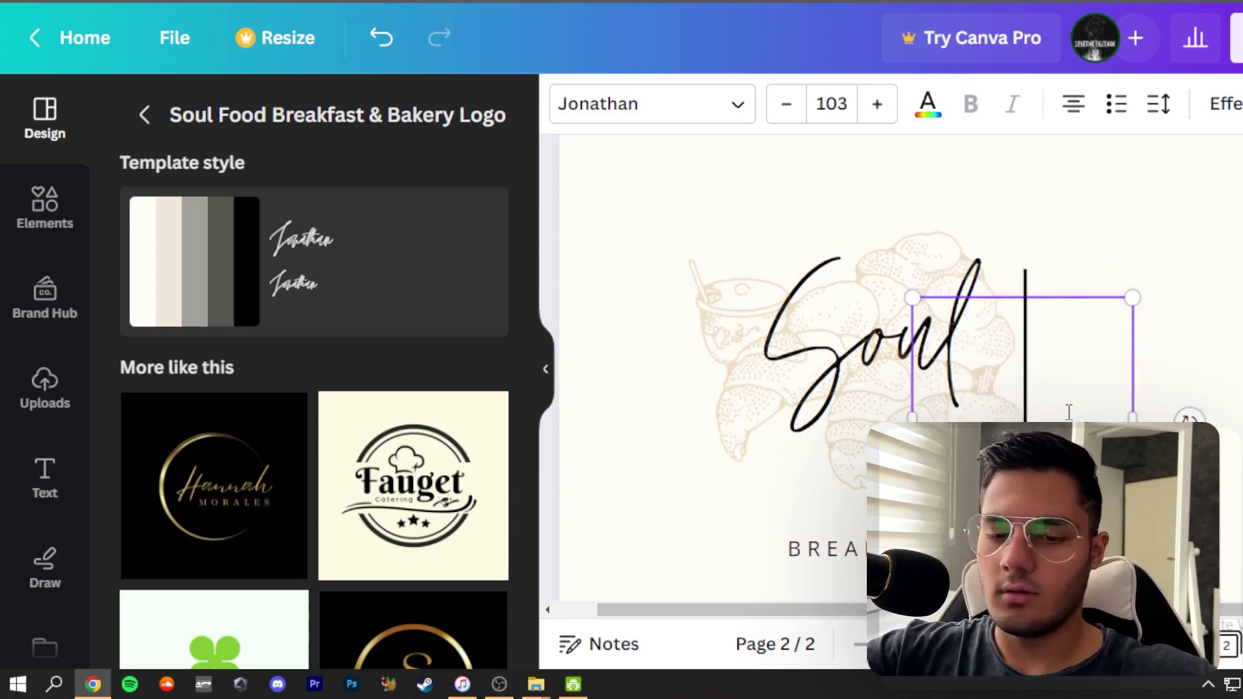
{"action": "type", "text": "cole"}
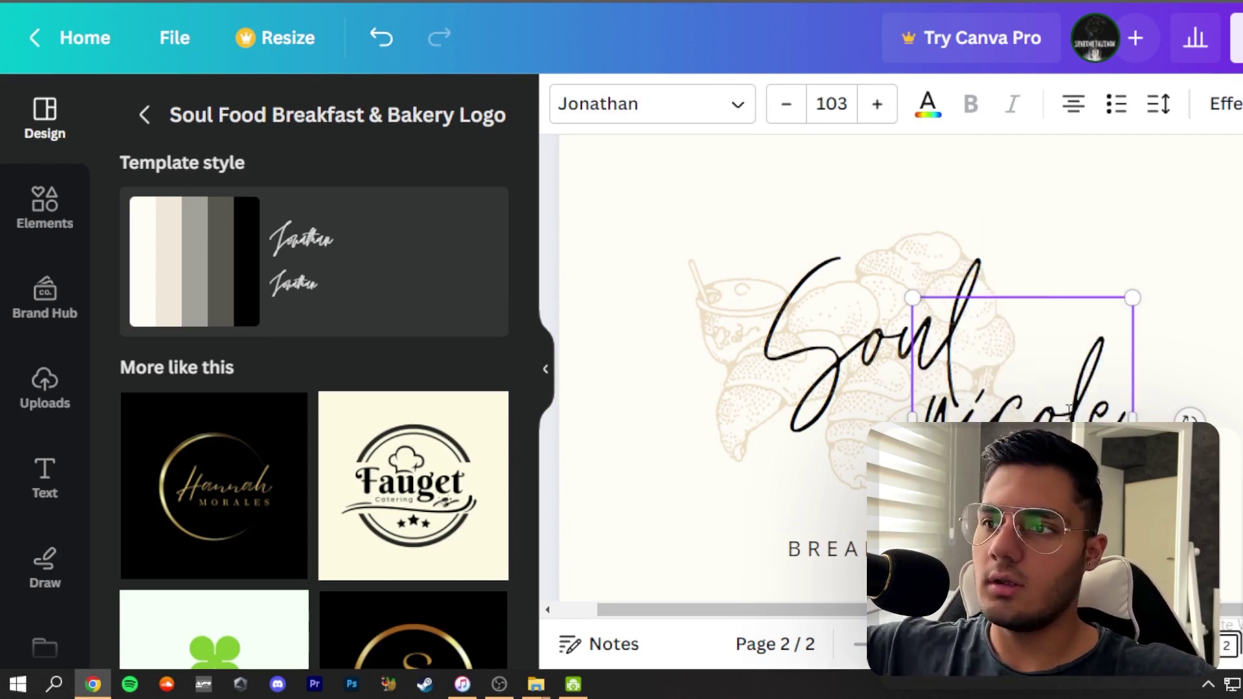
{"action": "left_click", "coordinate": [1074, 213]}
Move the croissant illustration aside from the lettering, and replace the word Soul with "aura".
{"action": "left_click", "coordinate": [935, 336]}
{"action": "left_click_drag", "start_coordinate": [935, 336], "coordinate": [680, 322]}
{"action": "left_click", "coordinate": [858, 343]}
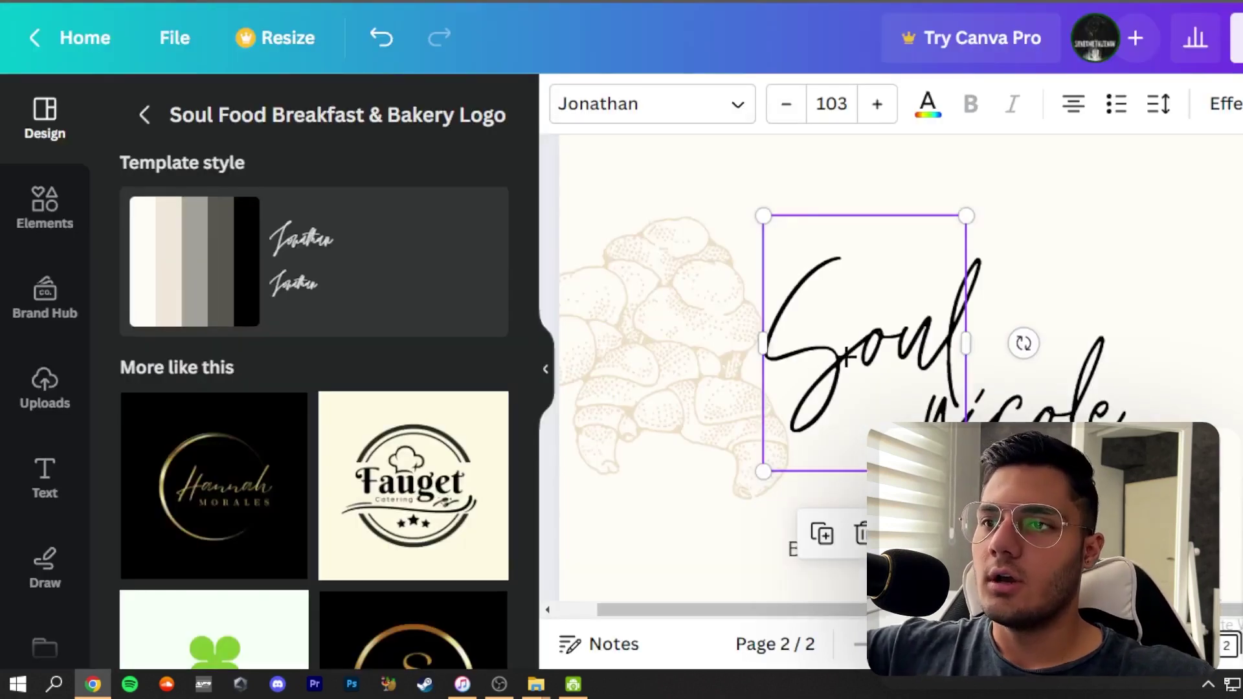
{"action": "double_click", "coordinate": [847, 353]}
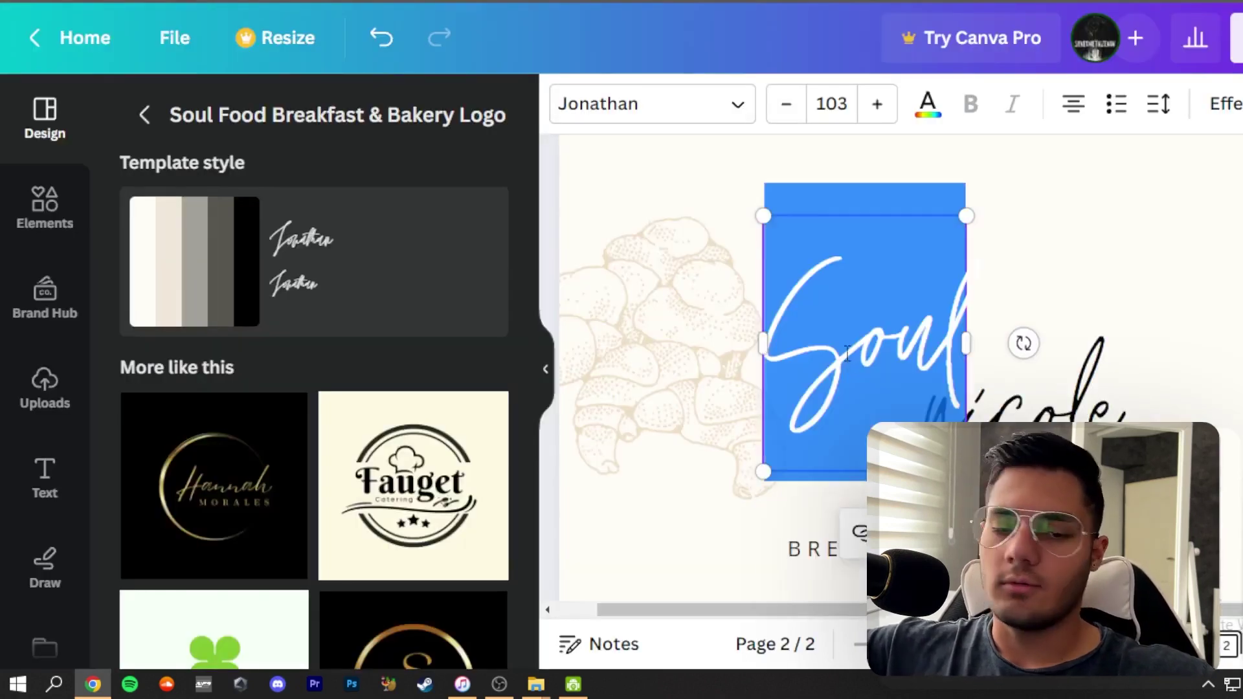
{"action": "key", "text": "BackSpace"}
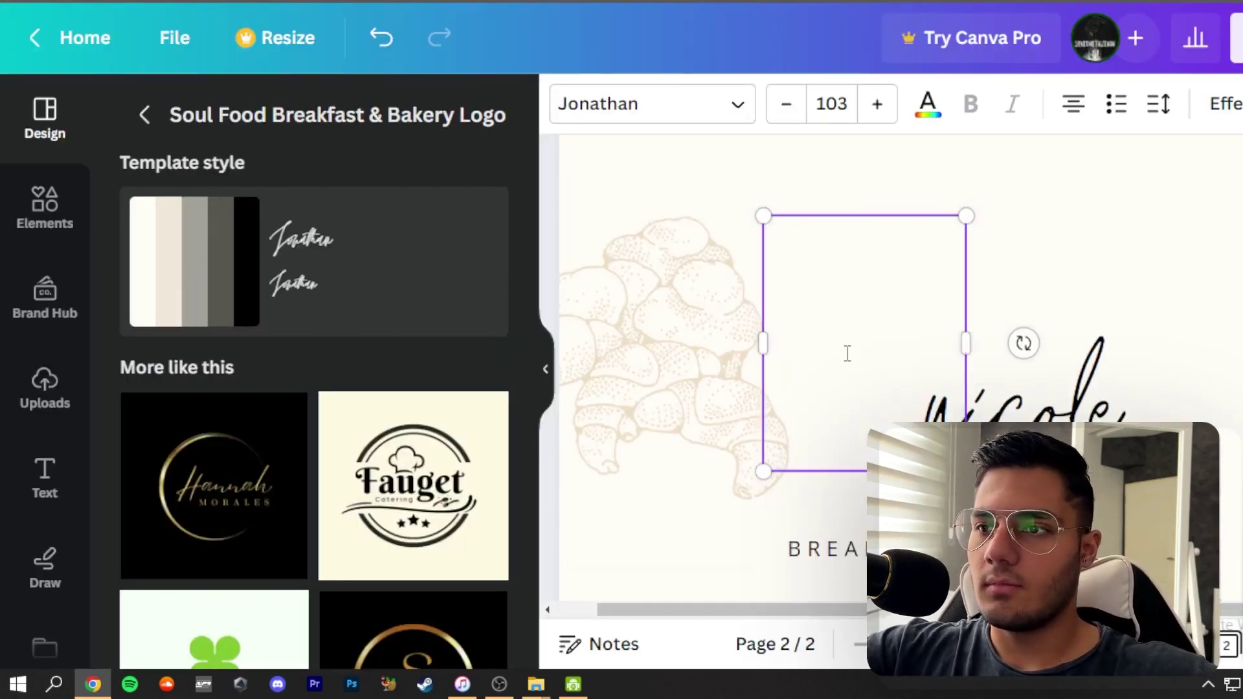
{"action": "type", "text": "Aura"}
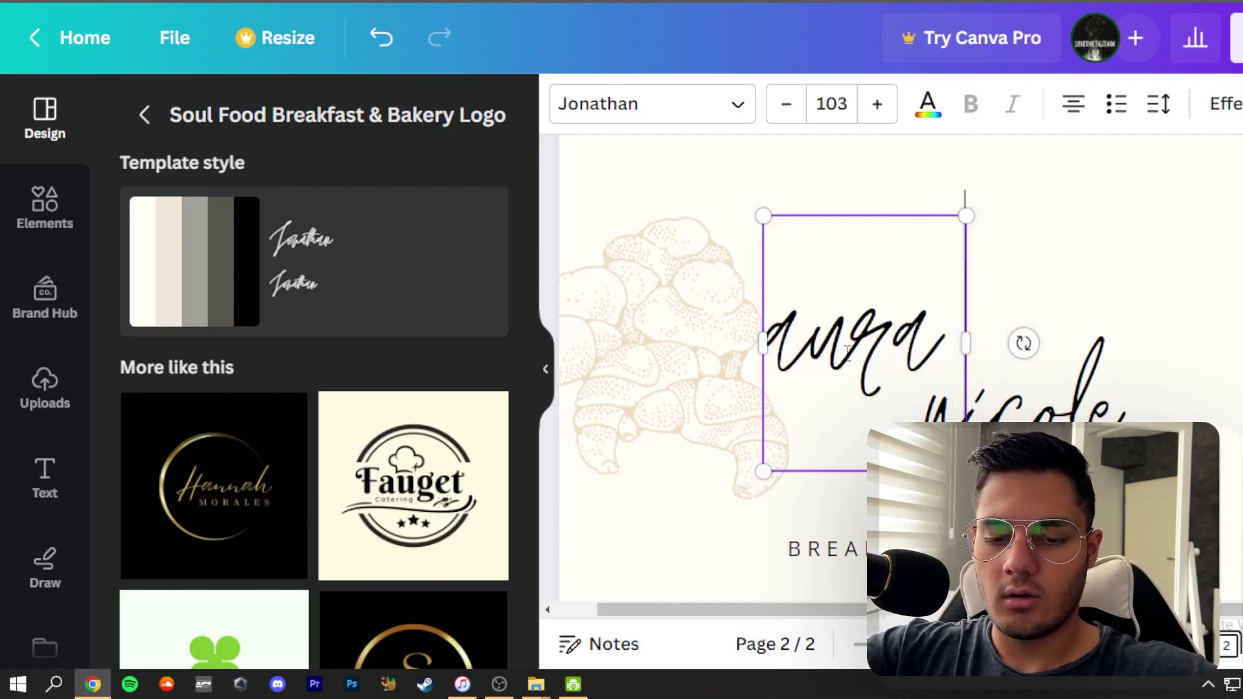
Try to add a second line of text beneath the word "aura".
{"action": "key", "text": "Return"}
{"action": "type", "text": "b"}
{"action": "key", "text": "BackSpace"}
{"action": "key", "text": "BackSpace"}
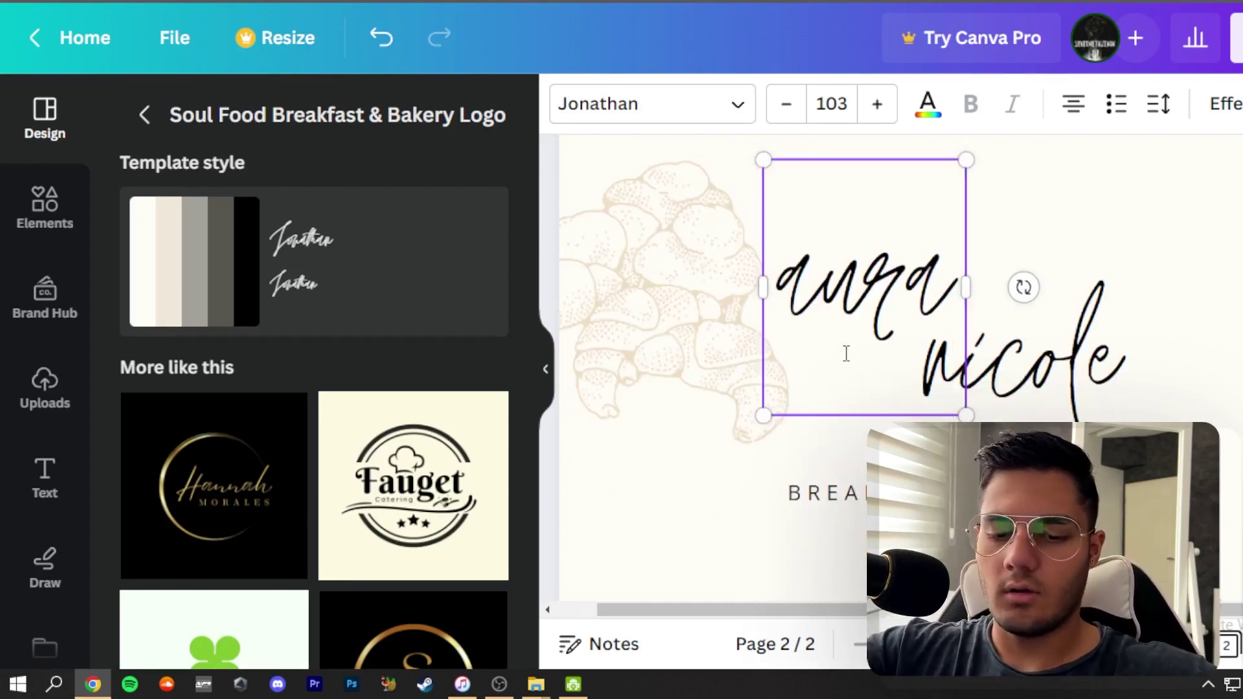
{"action": "key", "text": "Return"}
{"action": "type", "text": "b"}
{"action": "key", "text": "BackSpace"}
{"action": "key", "text": "BackSpace"}
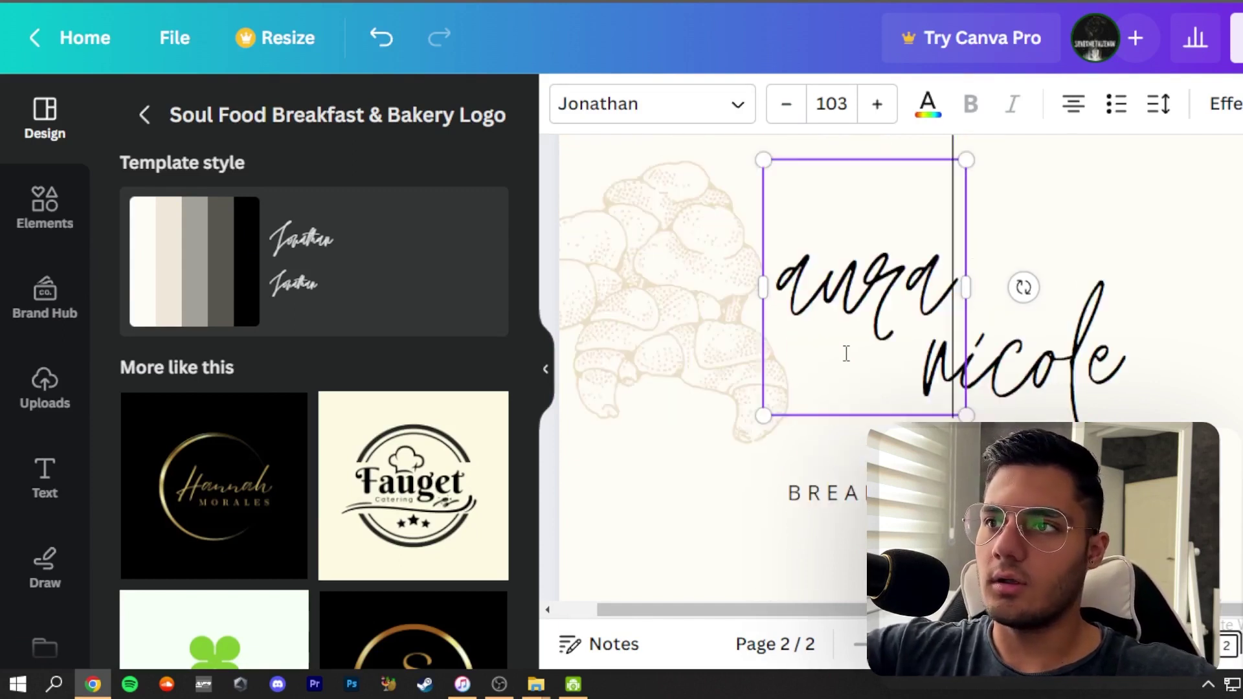
Move the croissant illustration back behind the brand name lettering.
{"action": "left_click_drag", "start_coordinate": [738, 313], "coordinate": [1014, 343]}
{"action": "left_click", "coordinate": [790, 531]}
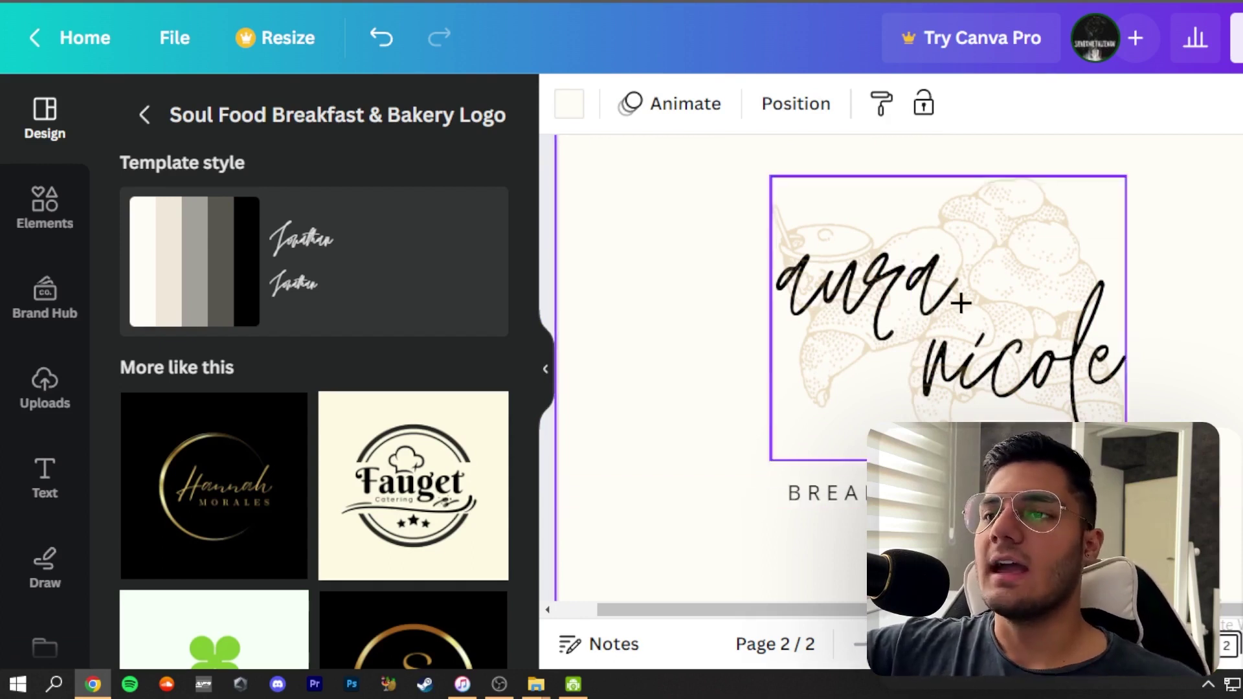
Try several green shades on the croissant illustration while consulting the DesignCrowd brief, and recolour it black.
{"action": "left_click", "coordinate": [1020, 257]}
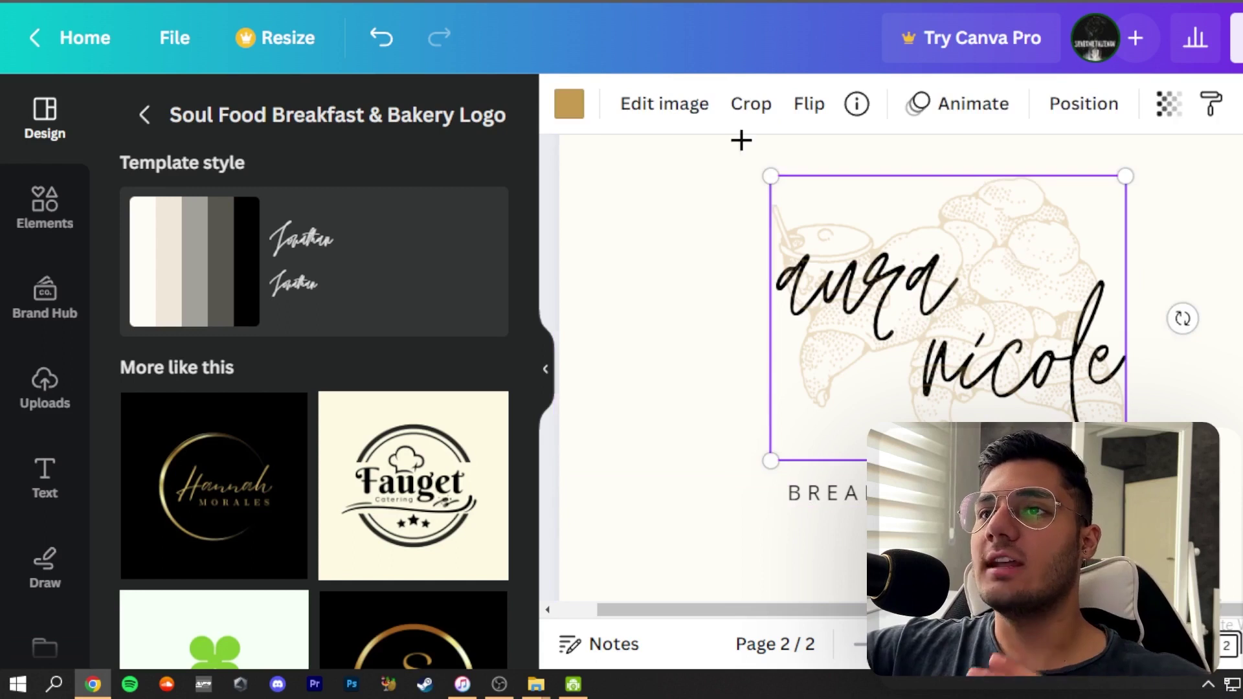
{"action": "left_click", "coordinate": [569, 104]}
{"action": "scroll", "coordinate": [386, 436], "scroll_direction": "down", "scroll_amount": 4}
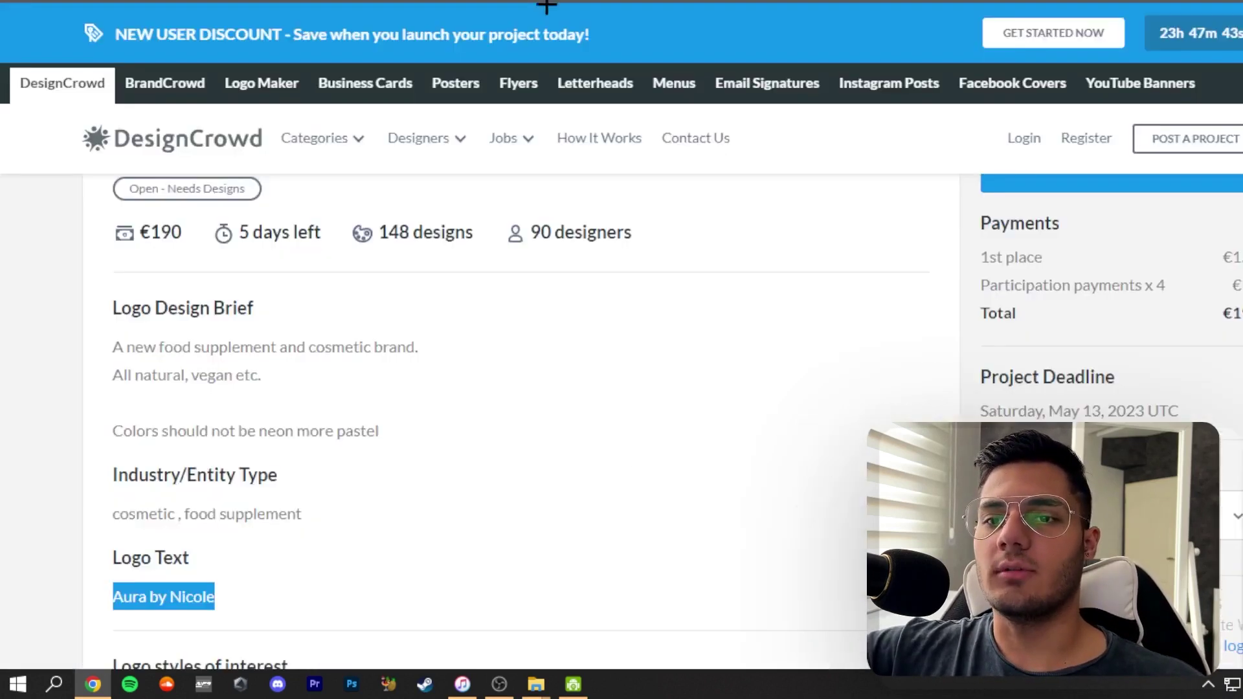
{"action": "scroll", "coordinate": [514, 460], "scroll_direction": "down", "scroll_amount": 10}
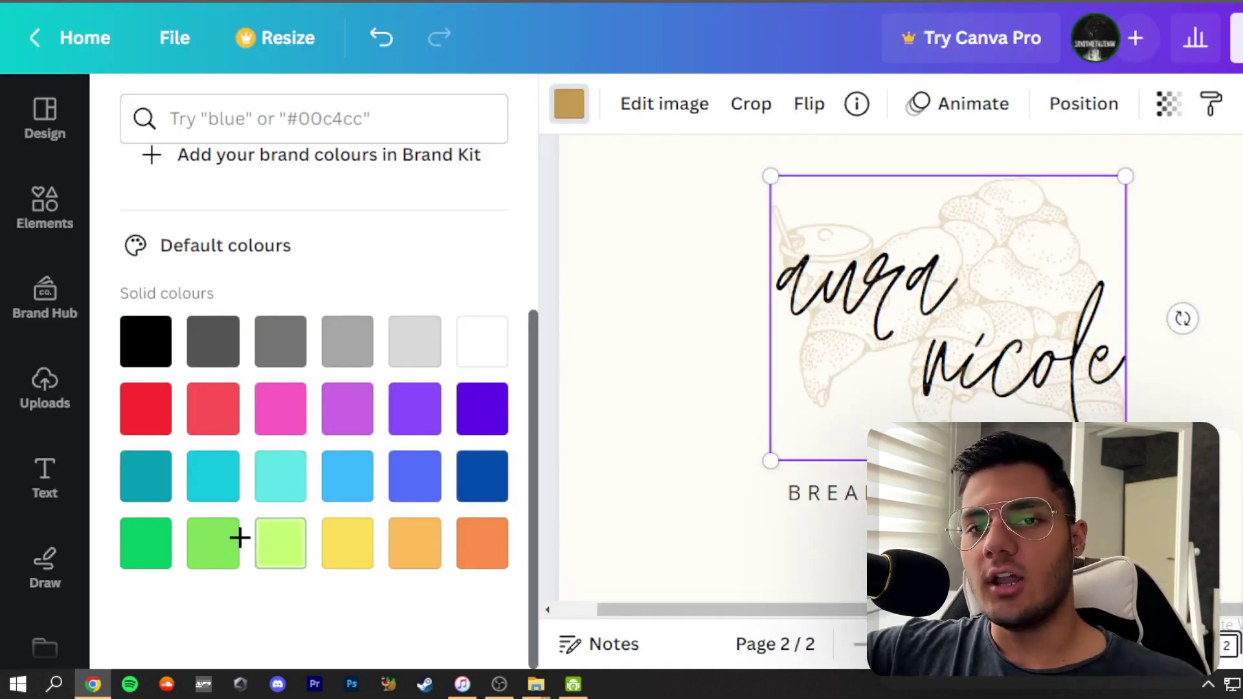
{"action": "left_click", "coordinate": [282, 547]}
{"action": "left_click", "coordinate": [211, 546]}
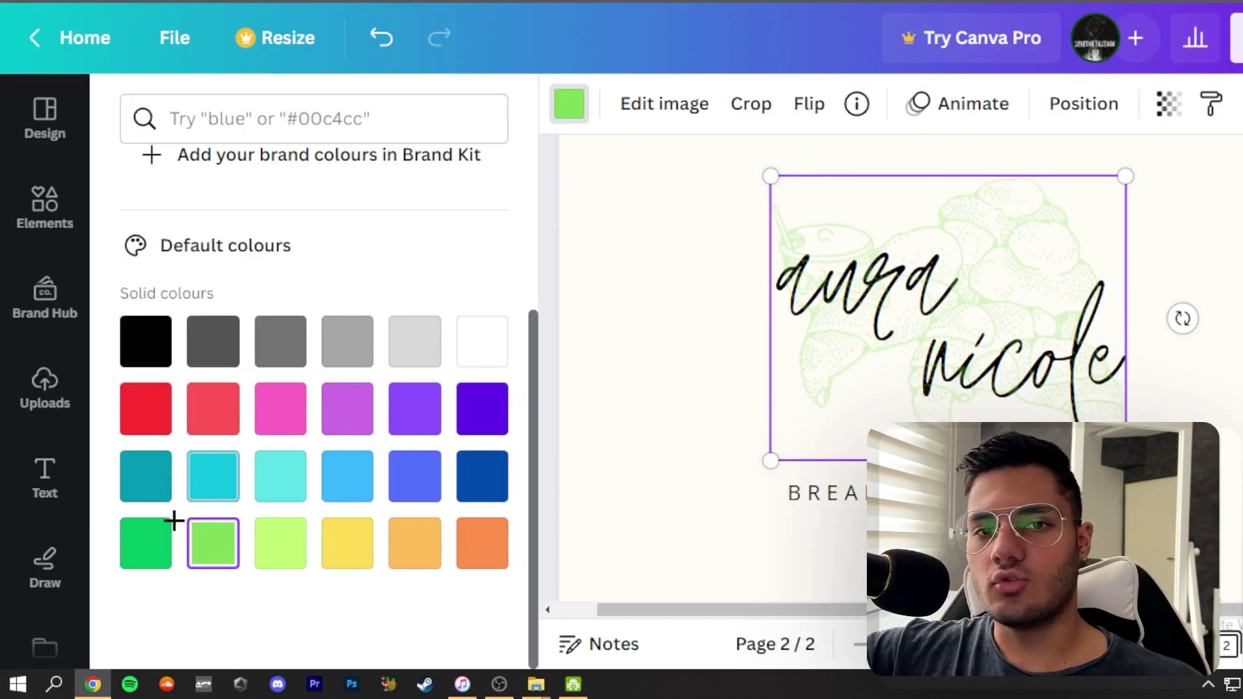
{"action": "left_click", "coordinate": [140, 543]}
{"action": "scroll", "coordinate": [202, 373], "scroll_direction": "up", "scroll_amount": 2}
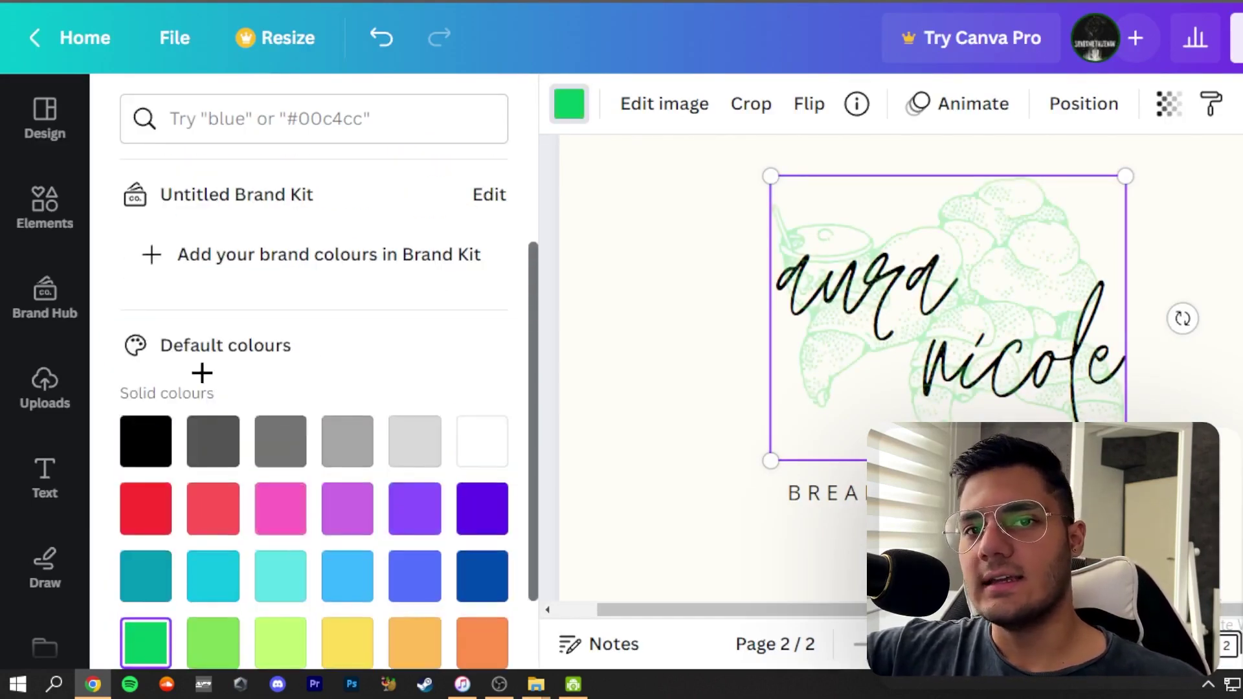
{"action": "left_click", "coordinate": [136, 462]}
{"action": "left_click", "coordinate": [613, 430]}
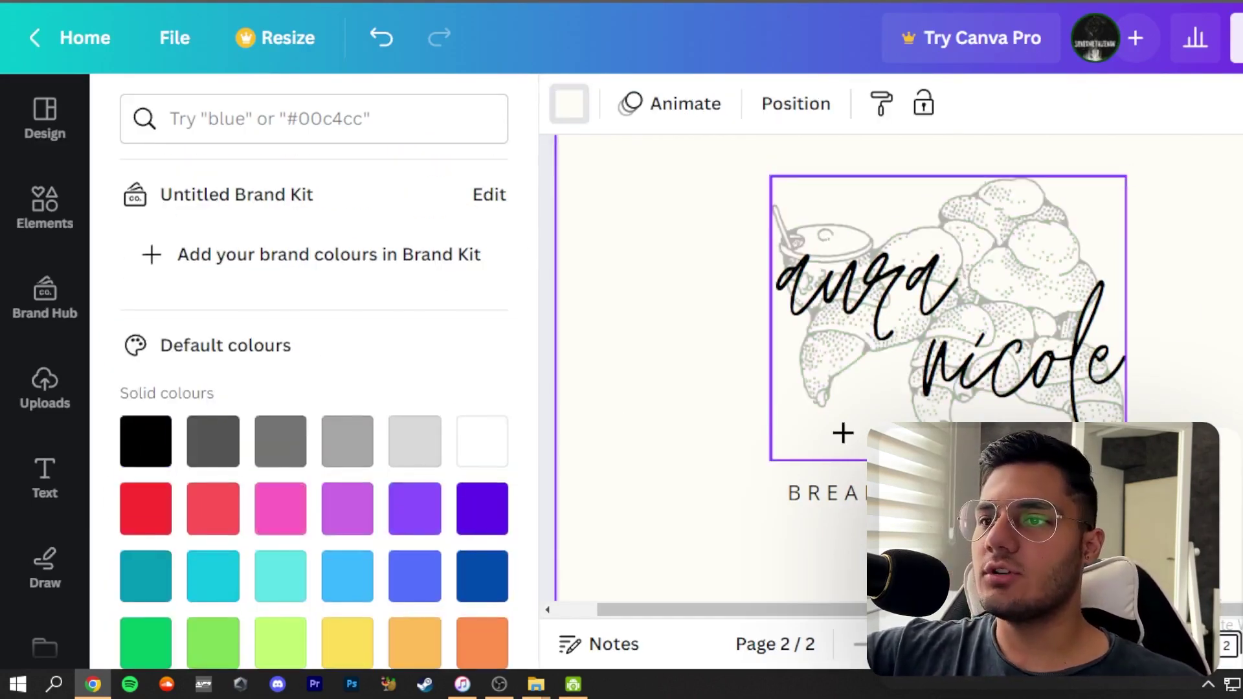
Set page 2's background to the teal-to-green gradient after trying the turquoise-to-yellow one.
{"action": "left_click", "coordinate": [804, 449]}
{"action": "left_click", "coordinate": [770, 472]}
{"action": "left_click", "coordinate": [736, 506]}
{"action": "left_click", "coordinate": [628, 415]}
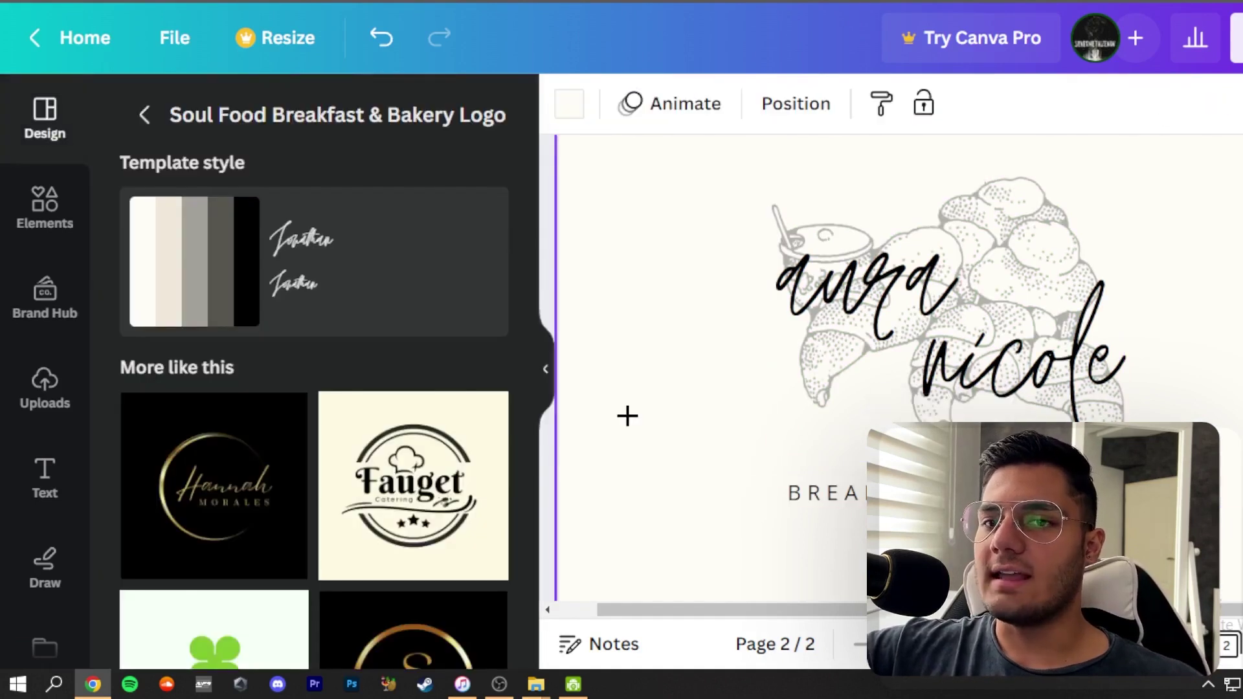
{"action": "left_click", "coordinate": [578, 112]}
{"action": "scroll", "coordinate": [313, 463], "scroll_direction": "down", "scroll_amount": 6}
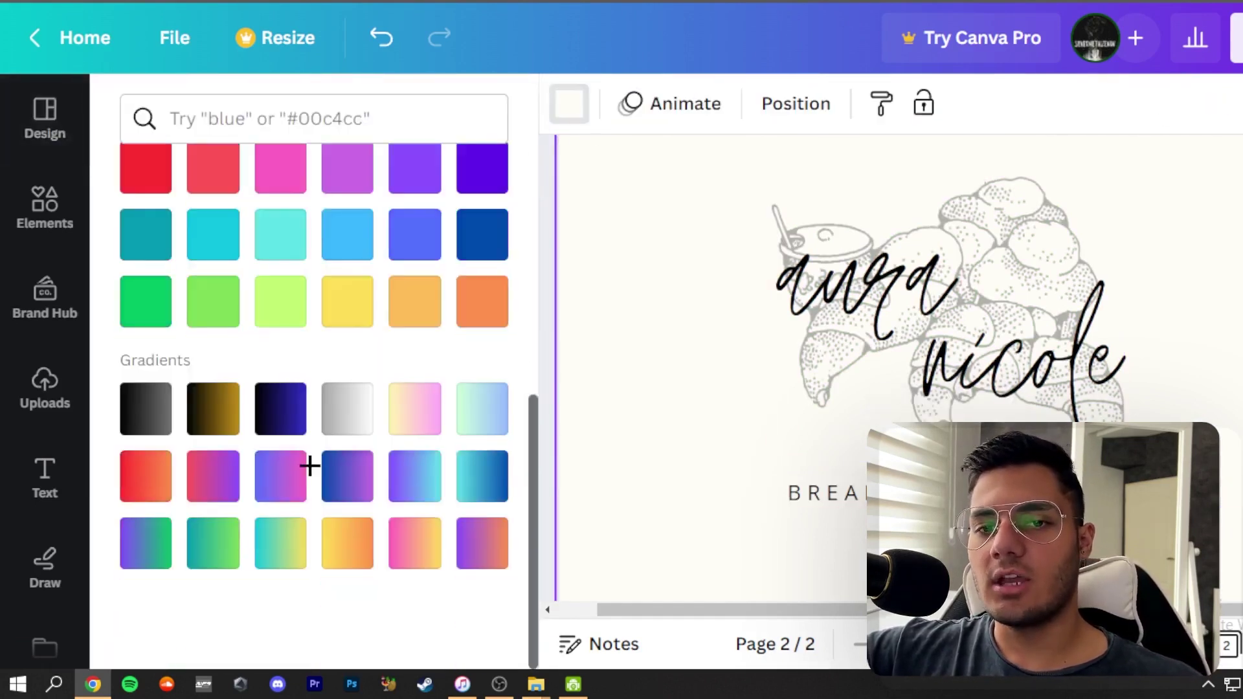
{"action": "left_click", "coordinate": [213, 544]}
{"action": "left_click", "coordinate": [276, 557]}
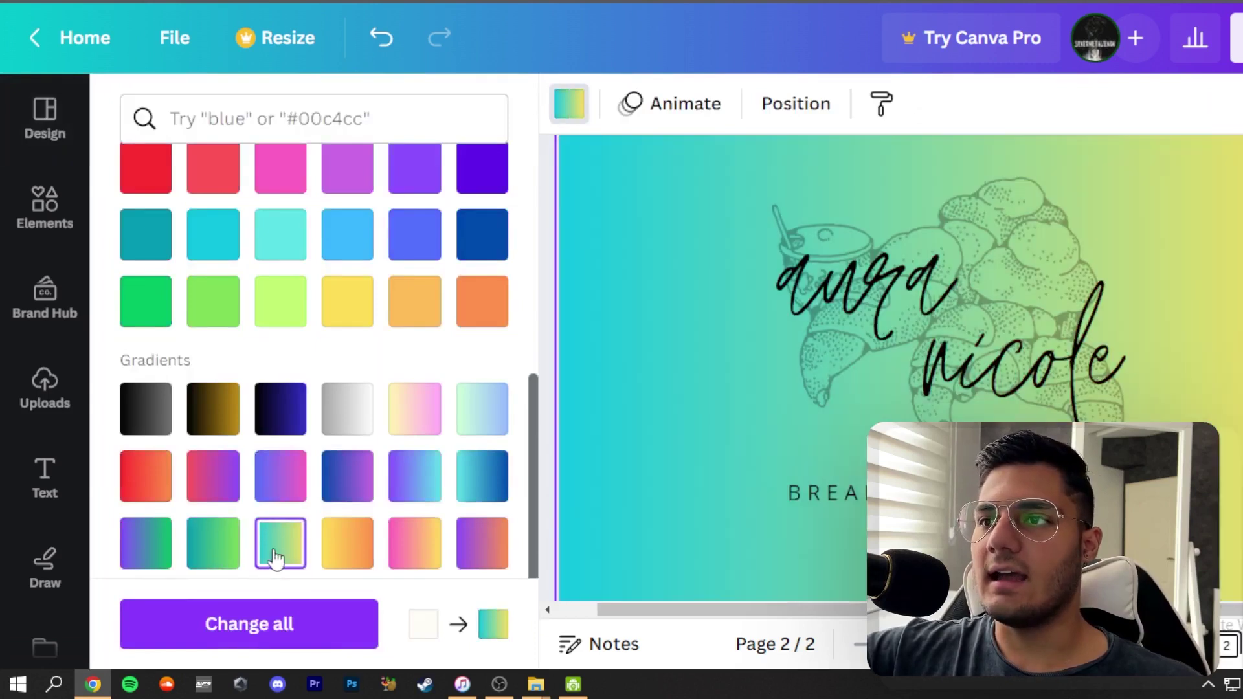
{"action": "left_click", "coordinate": [212, 557]}
{"action": "scroll", "coordinate": [610, 495], "scroll_direction": "up", "scroll_amount": 5}
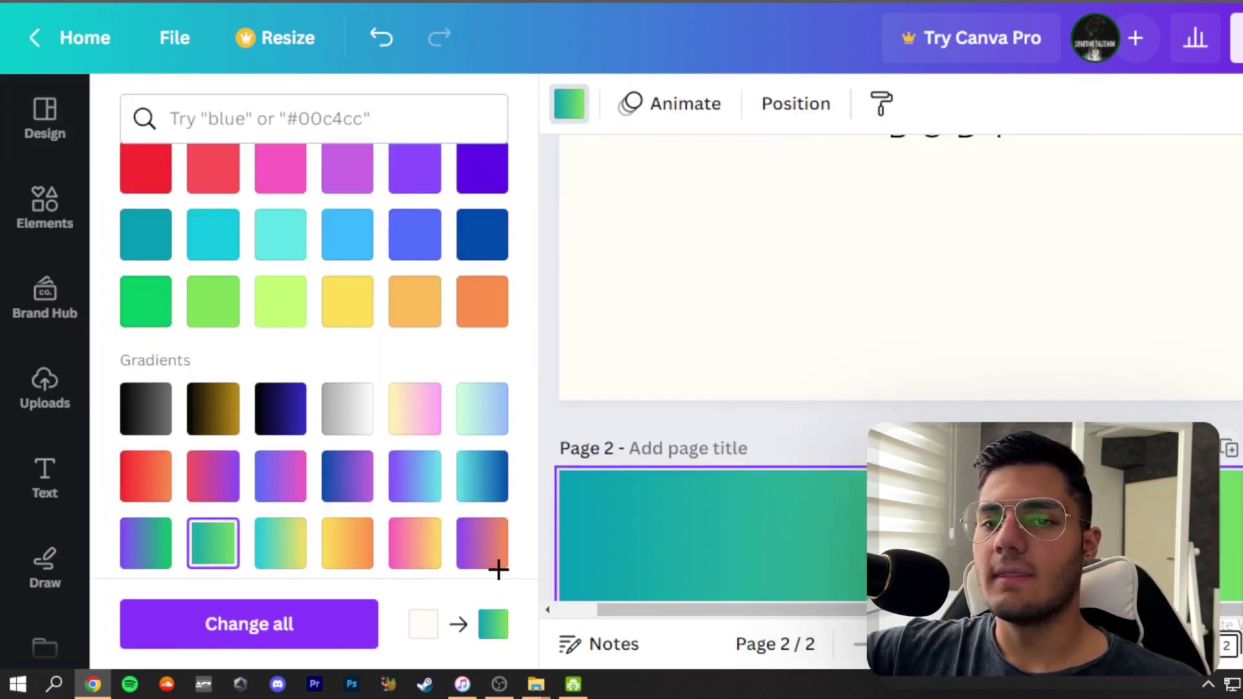
{"action": "left_click", "coordinate": [333, 628]}
{"action": "scroll", "coordinate": [756, 431], "scroll_direction": "down", "scroll_amount": 5}
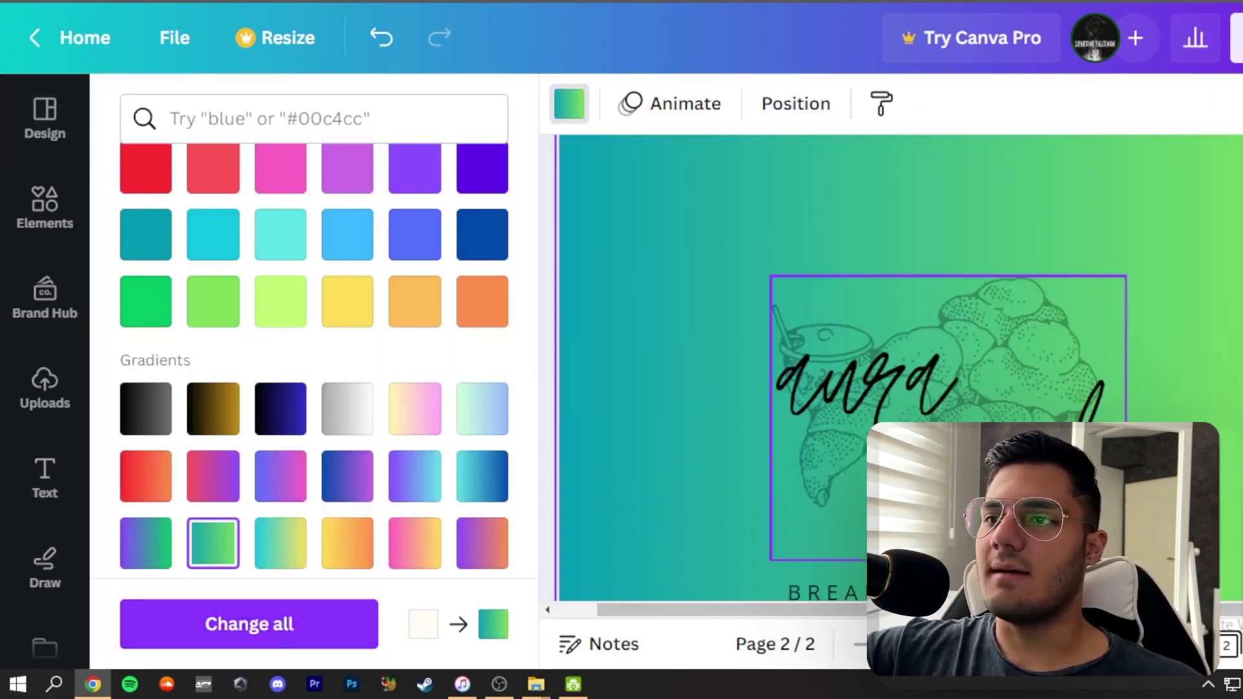
Move the croissant illustration off the lettering and recolour both words of the brand name white.
{"action": "left_click", "coordinate": [890, 390]}
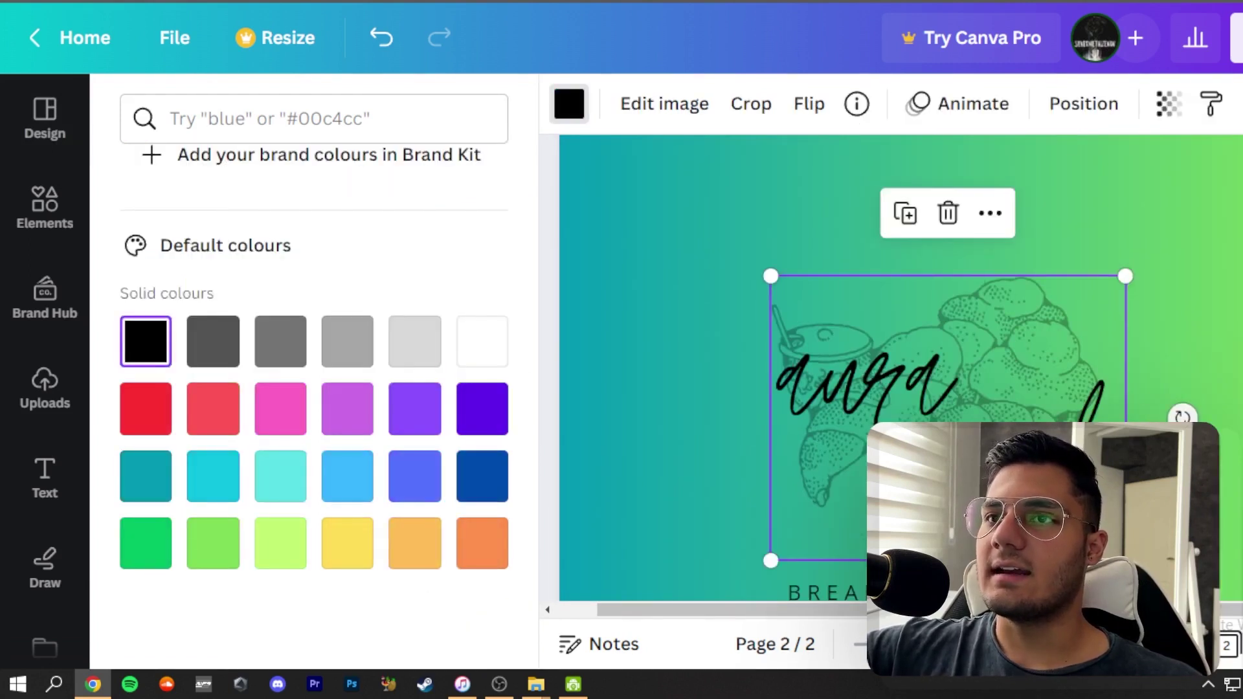
{"action": "left_click_drag", "start_coordinate": [941, 333], "coordinate": [661, 183]}
{"action": "left_click", "coordinate": [855, 385]}
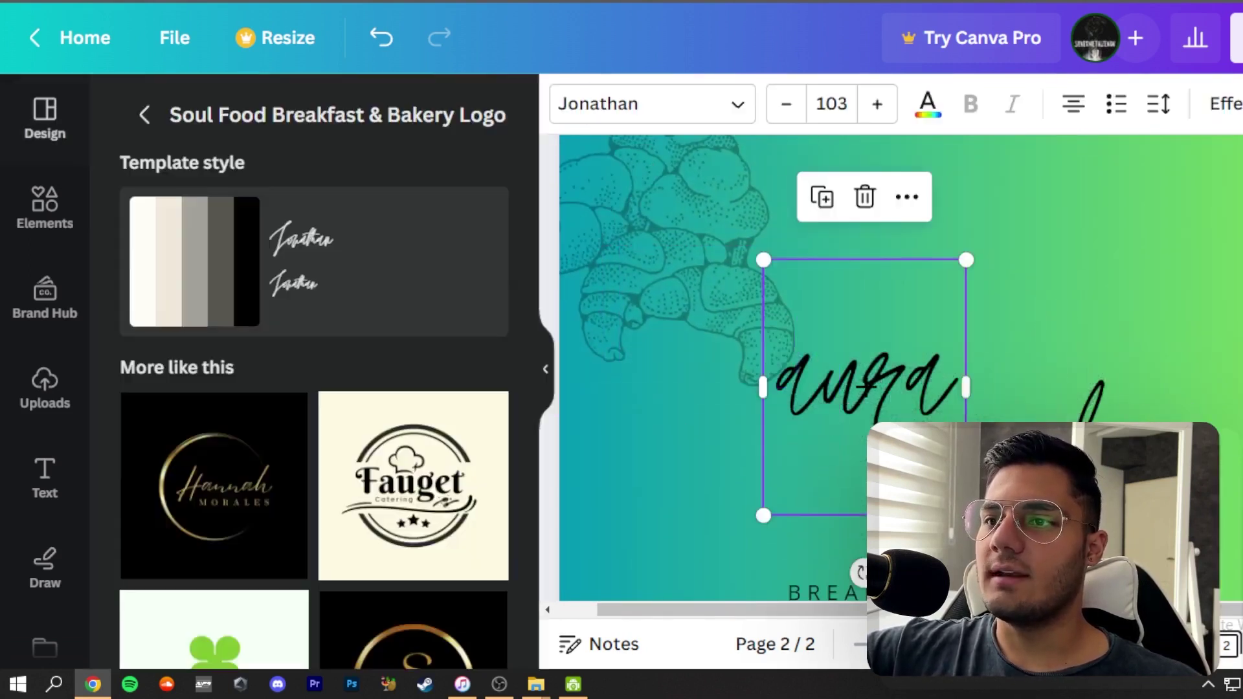
{"action": "left_click", "coordinate": [928, 103]}
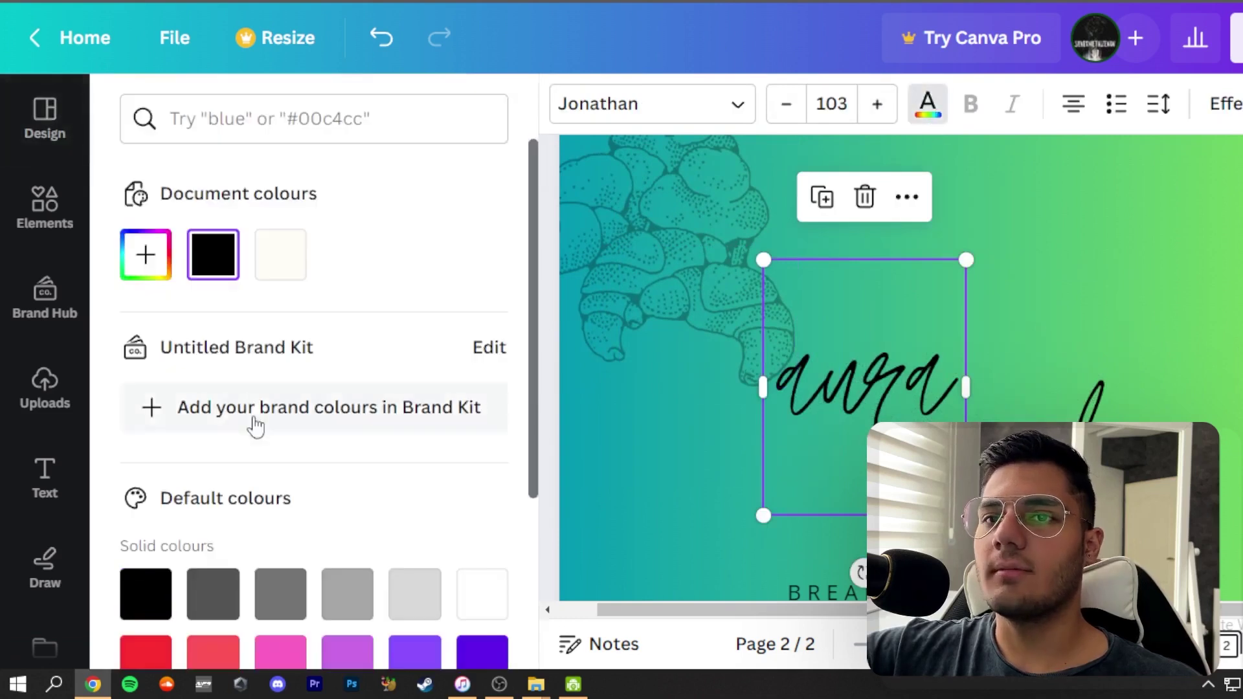
{"action": "scroll", "coordinate": [280, 415], "scroll_direction": "down", "scroll_amount": 4}
{"action": "left_click", "coordinate": [492, 354]}
{"action": "key", "text": "Tab"}
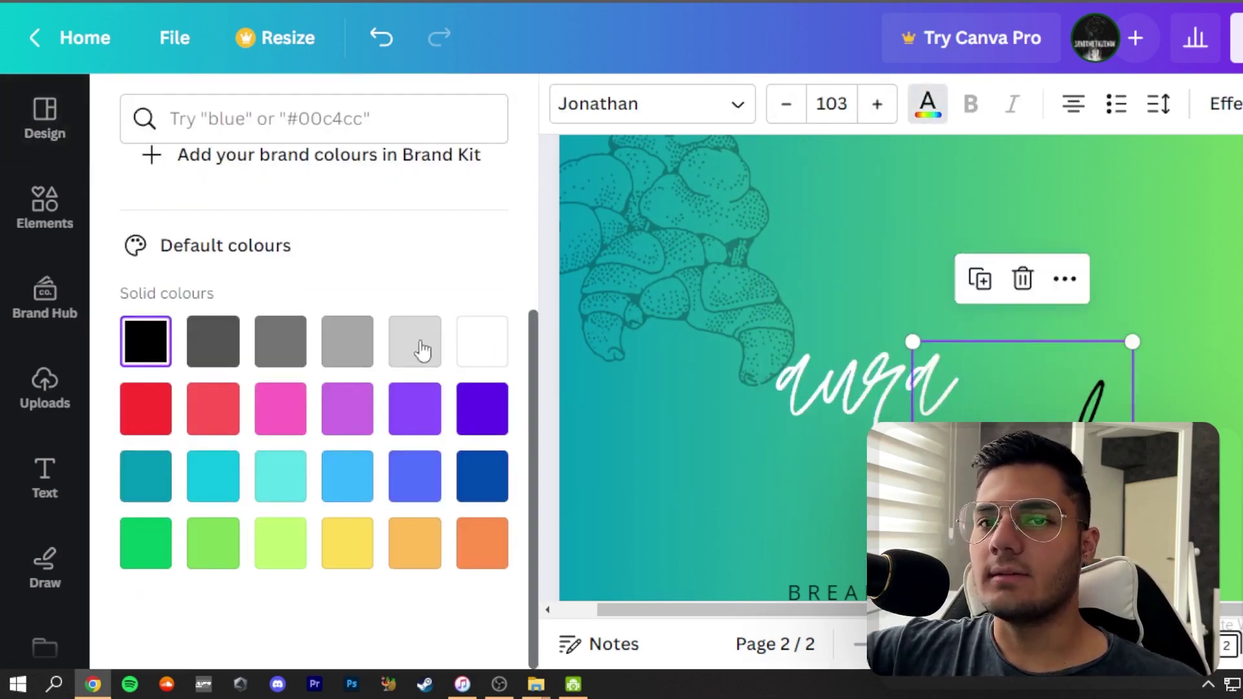
{"action": "left_click", "coordinate": [491, 348]}
Move the croissant illustration back over the area of the white brand name lettering.
{"action": "left_click", "coordinate": [716, 258]}
{"action": "left_click_drag", "start_coordinate": [716, 258], "coordinate": [1064, 458]}
{"action": "left_click_drag", "start_coordinate": [979, 386], "coordinate": [969, 361]}
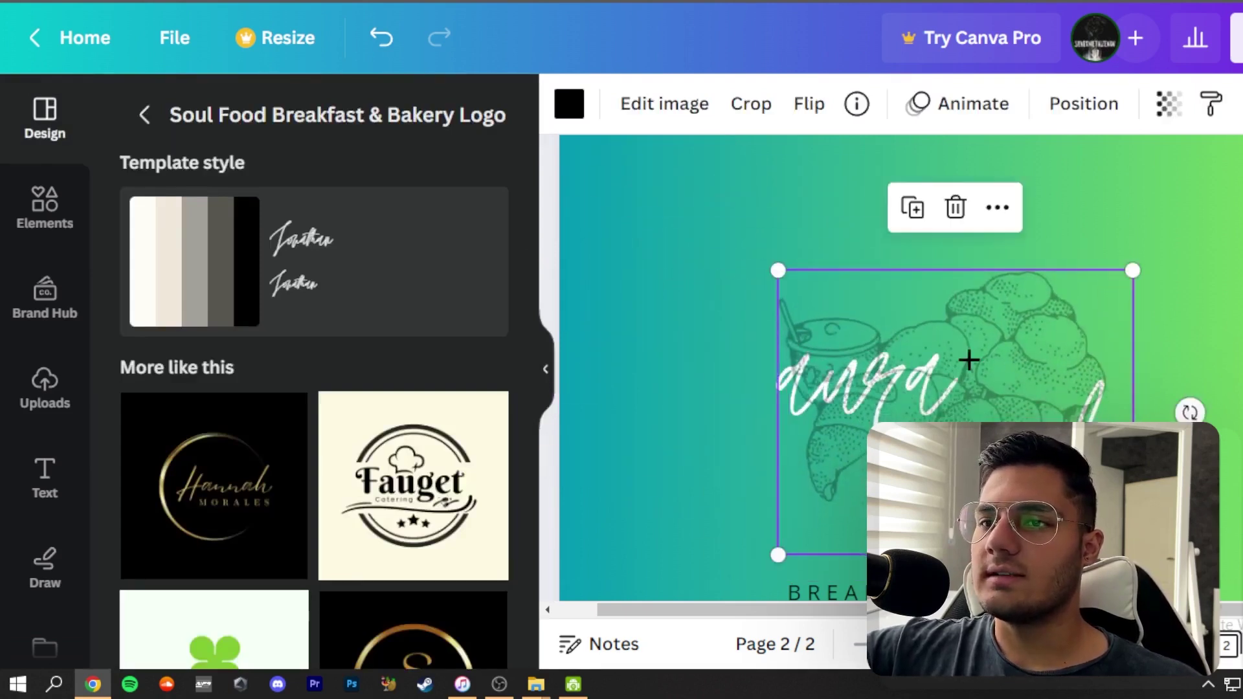
Check the customer's colour palette in the DesignCrowd brief and try yellow, green and orange on the croissant illustration.
{"action": "left_click", "coordinate": [571, 107]}
{"action": "scroll", "coordinate": [411, 453], "scroll_direction": "down", "scroll_amount": 4}
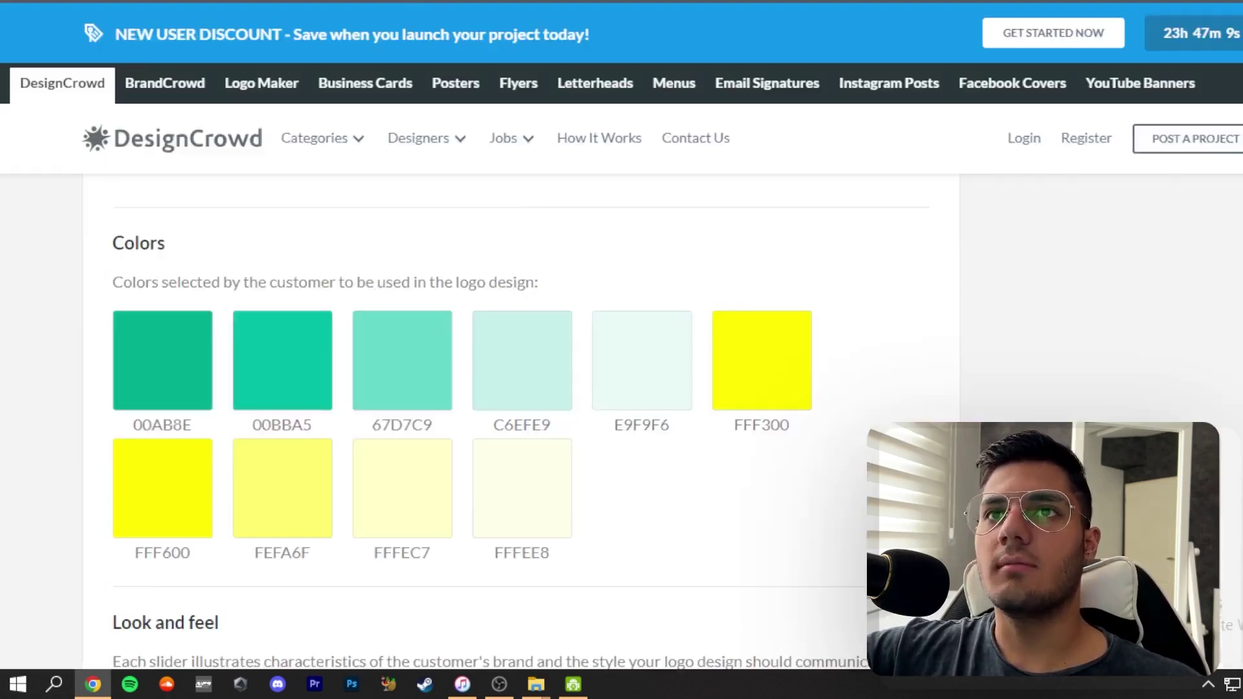
{"action": "scroll", "coordinate": [512, 294], "scroll_direction": "down", "scroll_amount": 3}
{"action": "scroll", "coordinate": [479, 285], "scroll_direction": "up", "scroll_amount": 5}
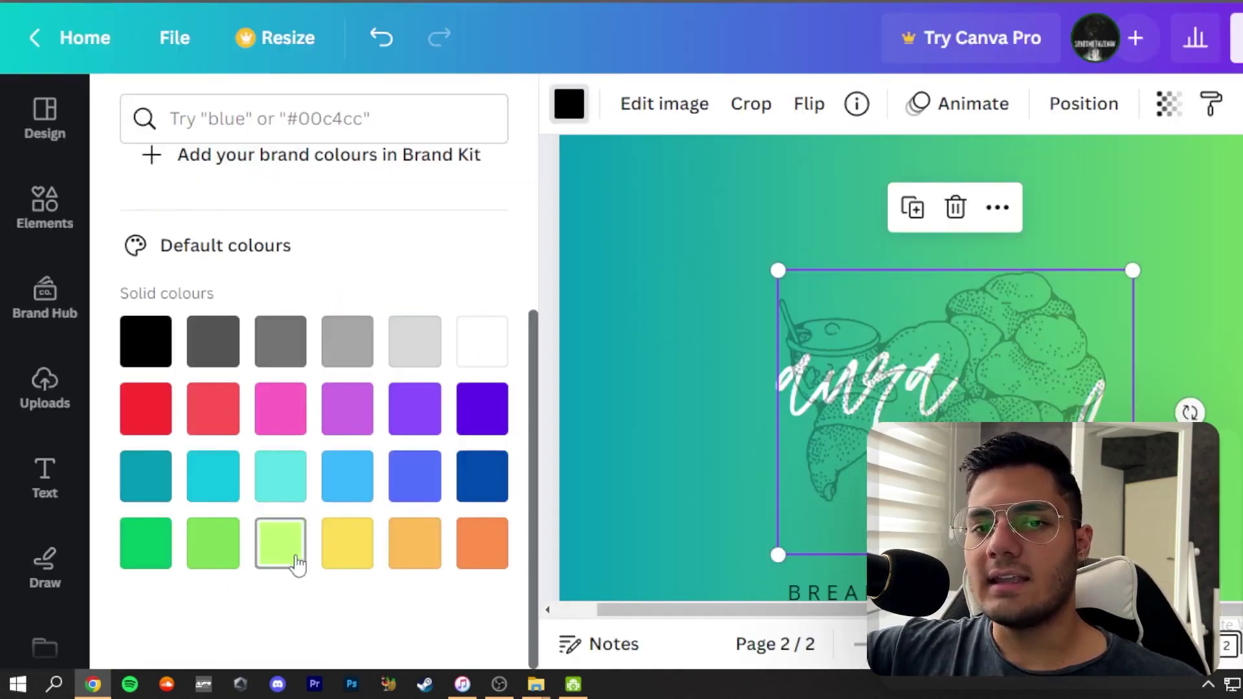
{"action": "left_click", "coordinate": [341, 560]}
{"action": "left_click", "coordinate": [289, 558]}
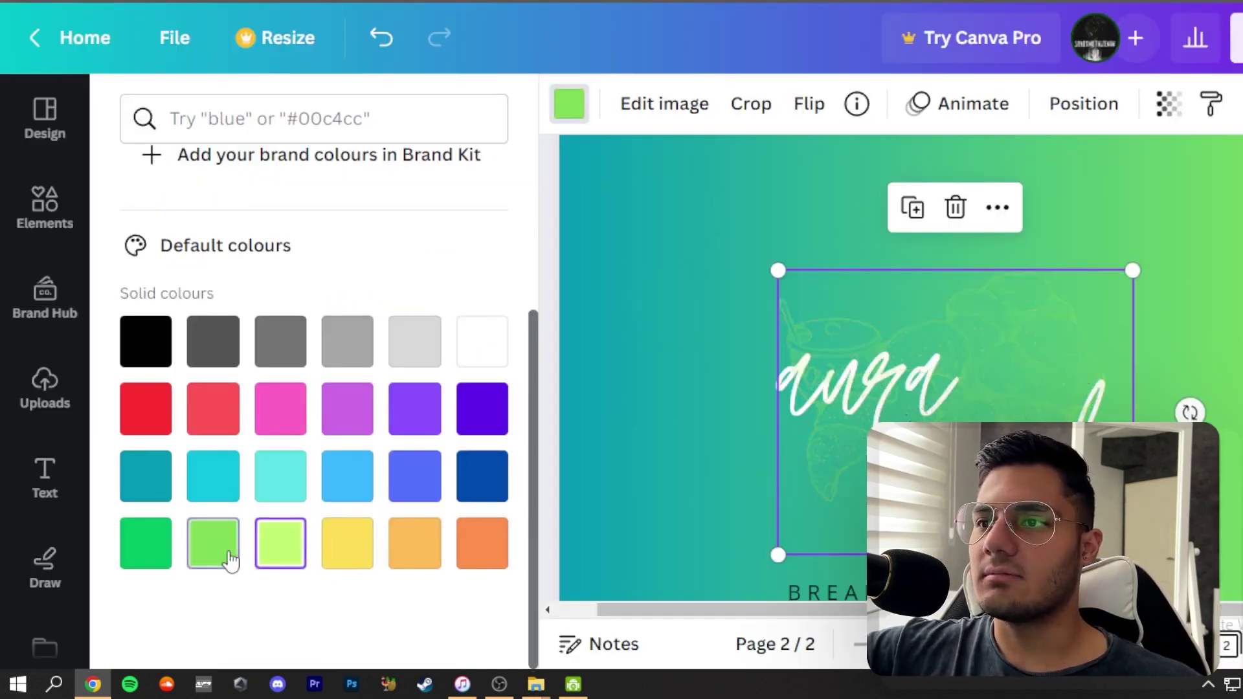
{"action": "left_click_drag", "start_coordinate": [1012, 348], "coordinate": [1005, 353]}
{"action": "left_click", "coordinate": [477, 548]}
{"action": "left_click", "coordinate": [436, 546]}
{"action": "left_click", "coordinate": [463, 543]}
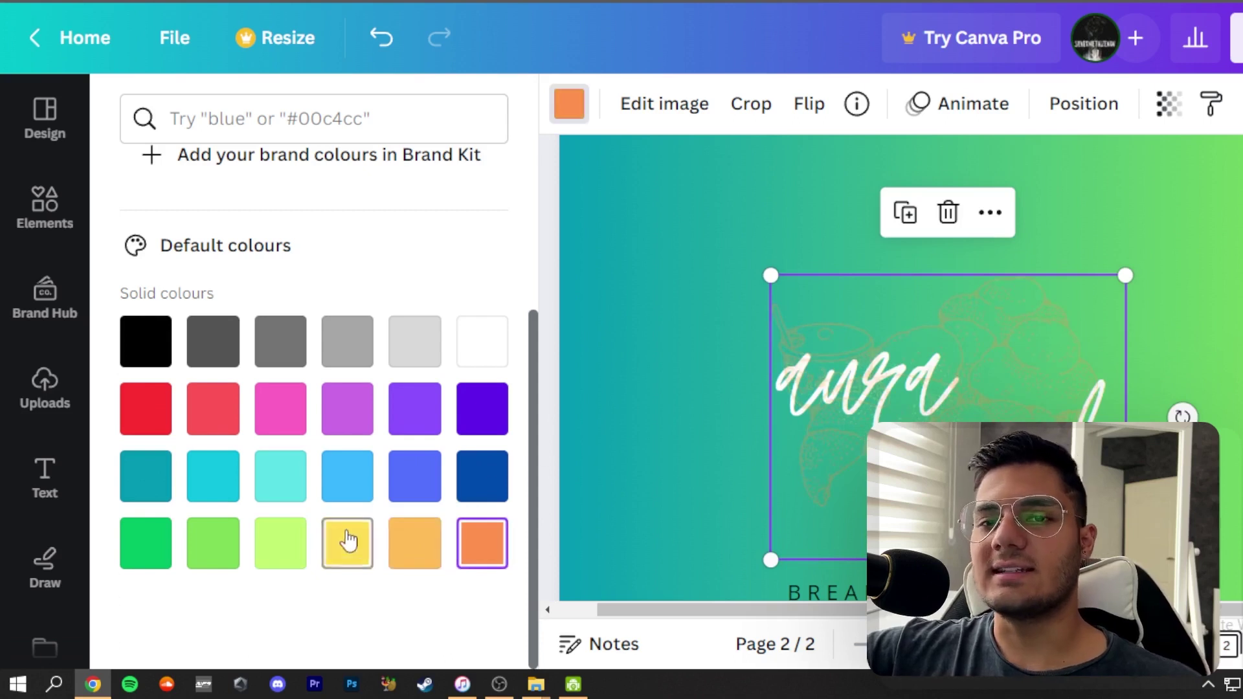
Recolour the croissant illustration light lime green and shift it slightly behind the lettering.
{"action": "left_click", "coordinate": [348, 540]}
{"action": "left_click", "coordinate": [271, 552]}
{"action": "left_click", "coordinate": [607, 287]}
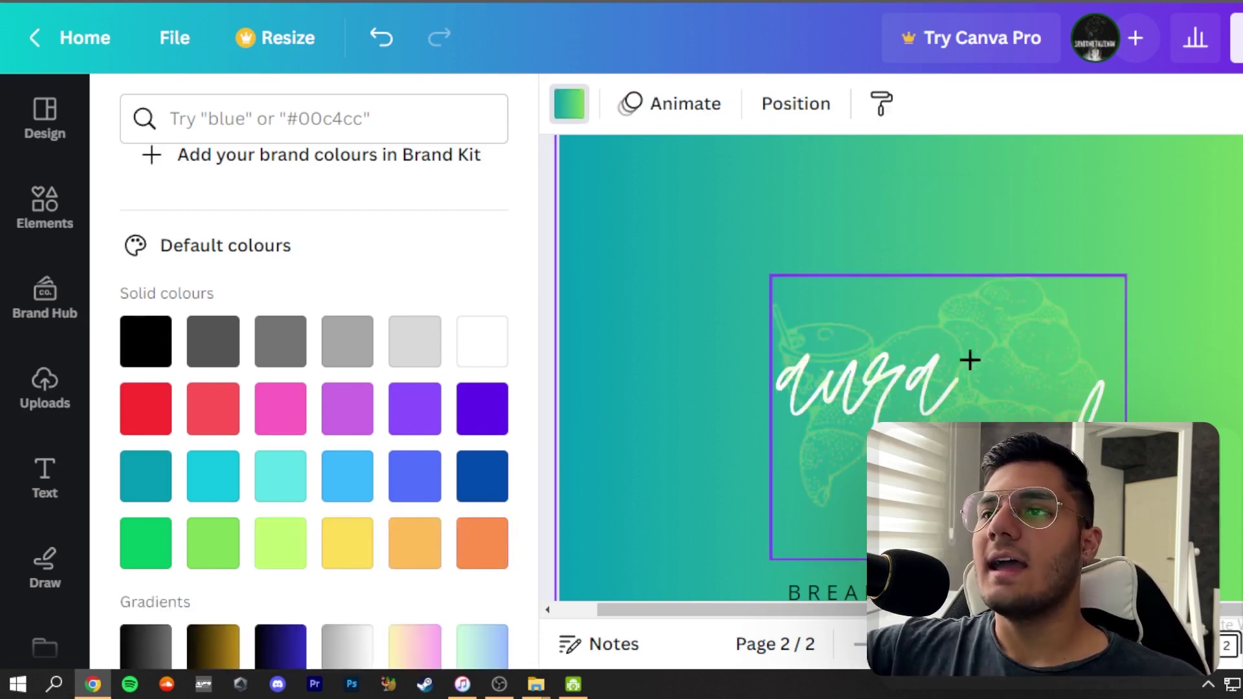
{"action": "left_click", "coordinate": [1016, 377]}
Open the "BREAKFAST & BAKERY" tagline for editing, leave its text as is, and review the whole logo page.
{"action": "scroll", "coordinate": [1101, 304], "scroll_direction": "down", "scroll_amount": 5}
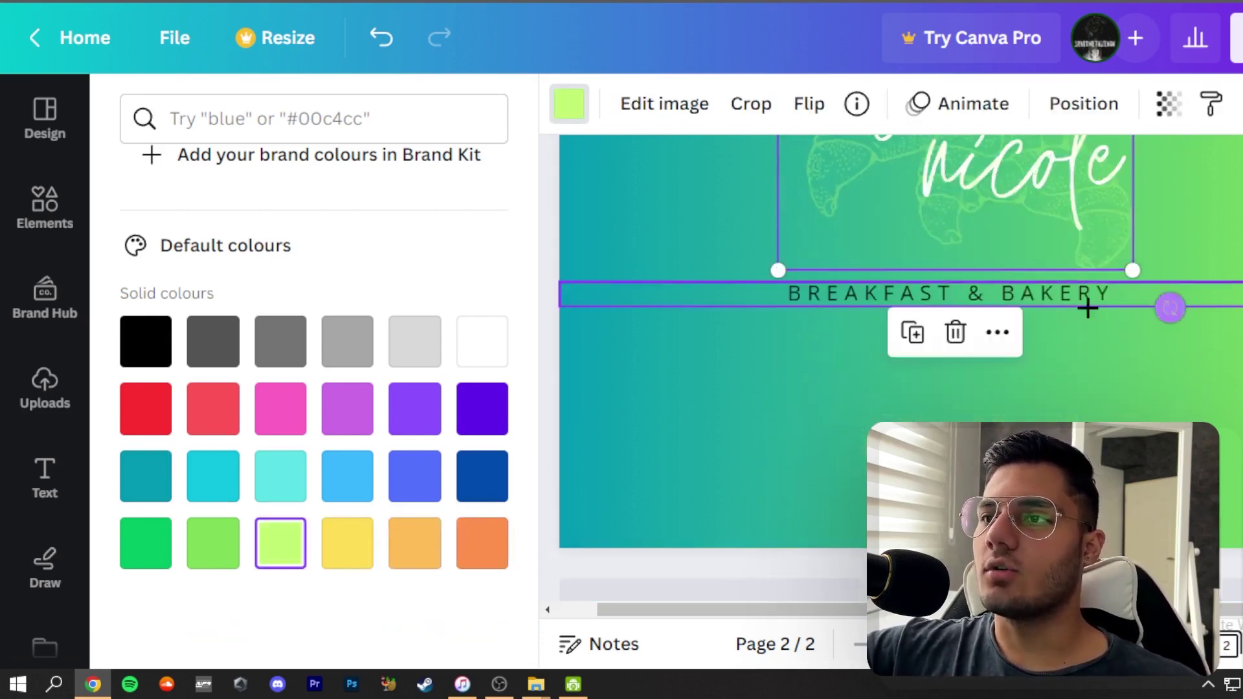
{"action": "left_click", "coordinate": [915, 300]}
{"action": "left_click", "coordinate": [895, 302]}
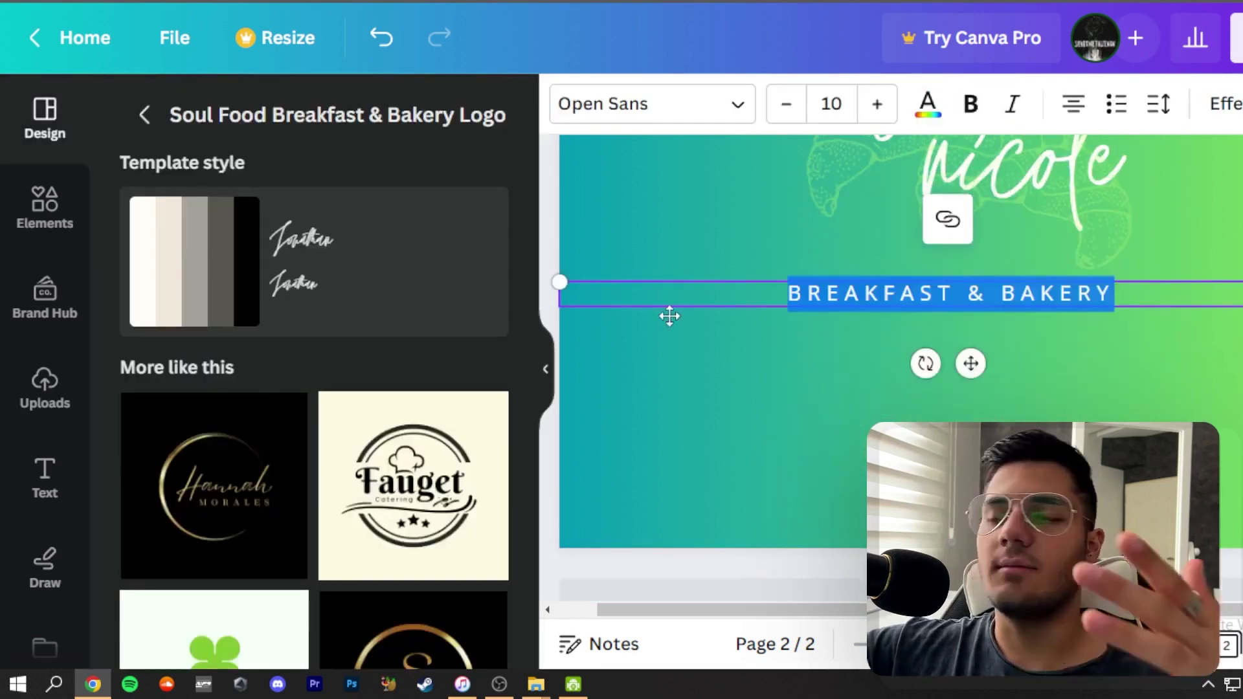
{"action": "left_click", "coordinate": [718, 358]}
{"action": "scroll", "coordinate": [842, 388], "scroll_direction": "up", "scroll_amount": 5}
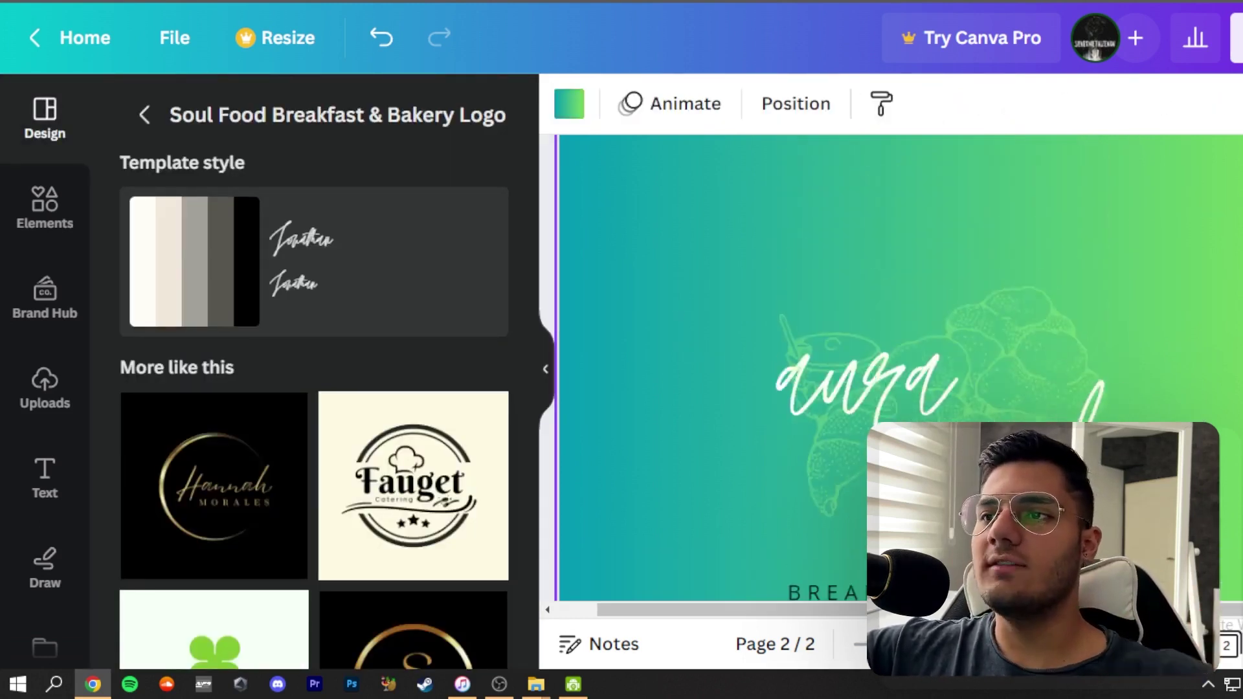
{"action": "scroll", "coordinate": [917, 412], "scroll_direction": "down", "scroll_amount": 3}
{"action": "scroll", "coordinate": [917, 411], "scroll_direction": "up", "scroll_amount": 1}
{"action": "scroll", "coordinate": [917, 411], "scroll_direction": "down", "scroll_amount": 4}
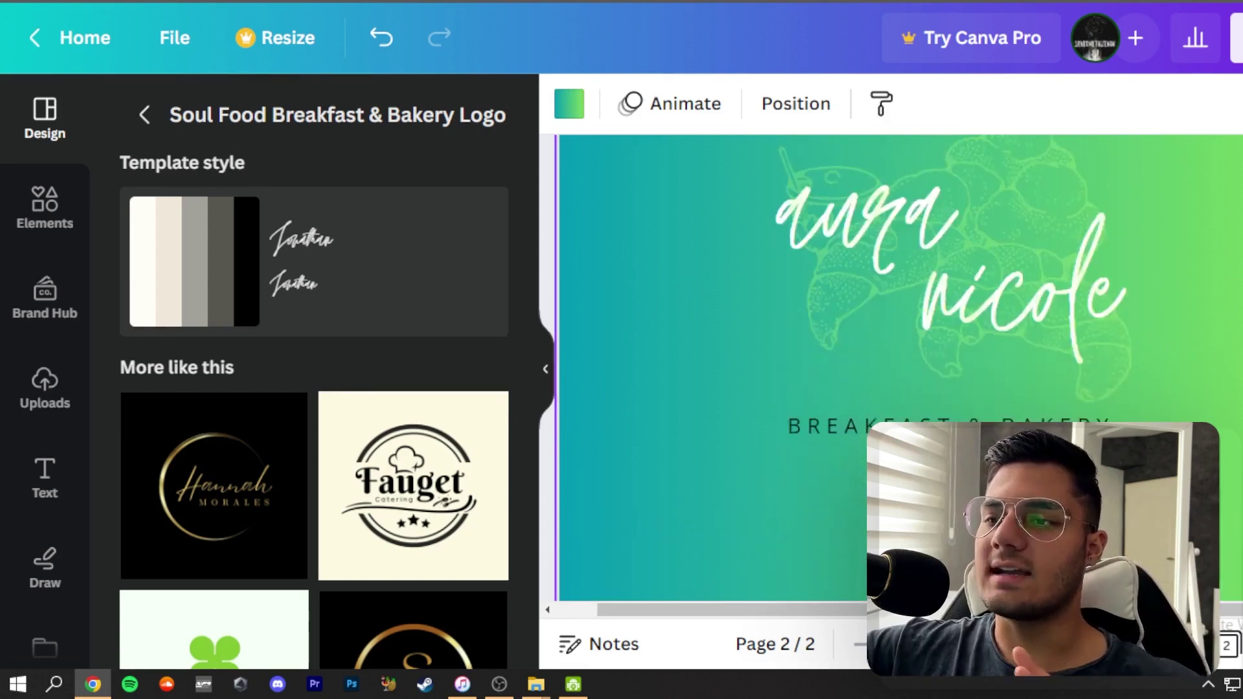
{"action": "scroll", "coordinate": [939, 362], "scroll_direction": "up", "scroll_amount": 2}
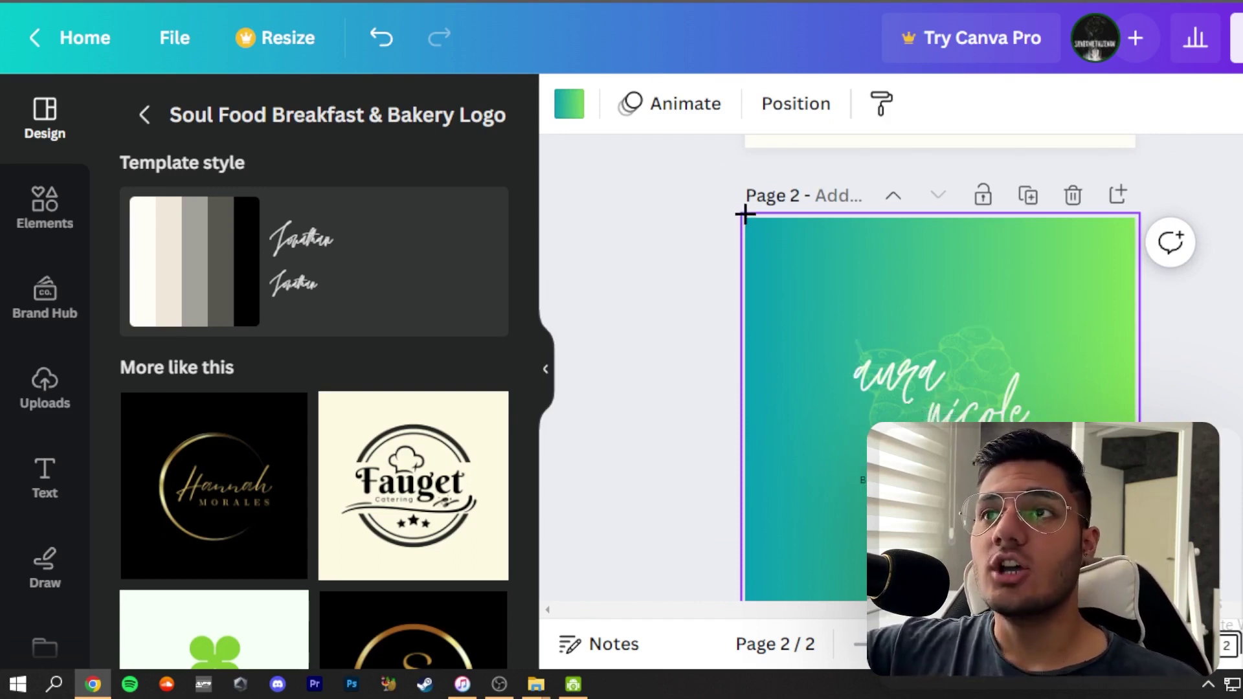
Switch to Kittl, browse its design templates, and open the Cigars Gold Label ornate label template.
{"action": "left_click", "coordinate": [842, 2]}
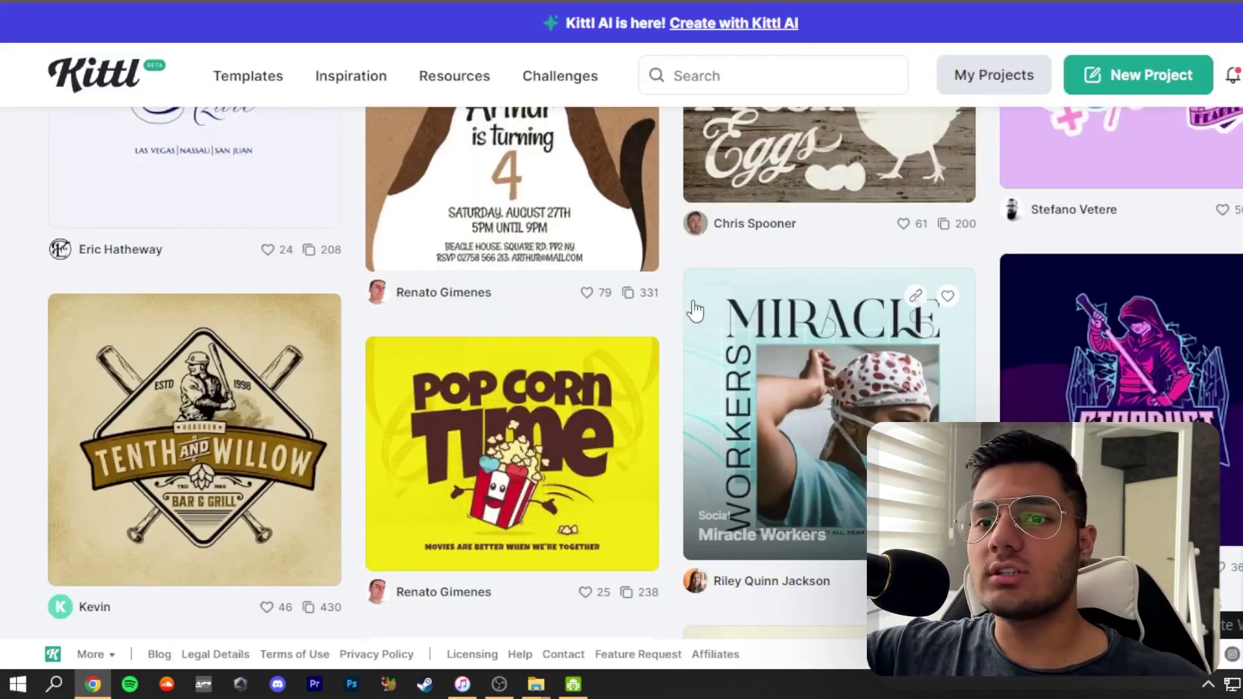
{"action": "scroll", "coordinate": [683, 304], "scroll_direction": "down", "scroll_amount": 5}
{"action": "scroll", "coordinate": [683, 303], "scroll_direction": "down", "scroll_amount": 5}
{"action": "scroll", "coordinate": [685, 314], "scroll_direction": "up", "scroll_amount": 4}
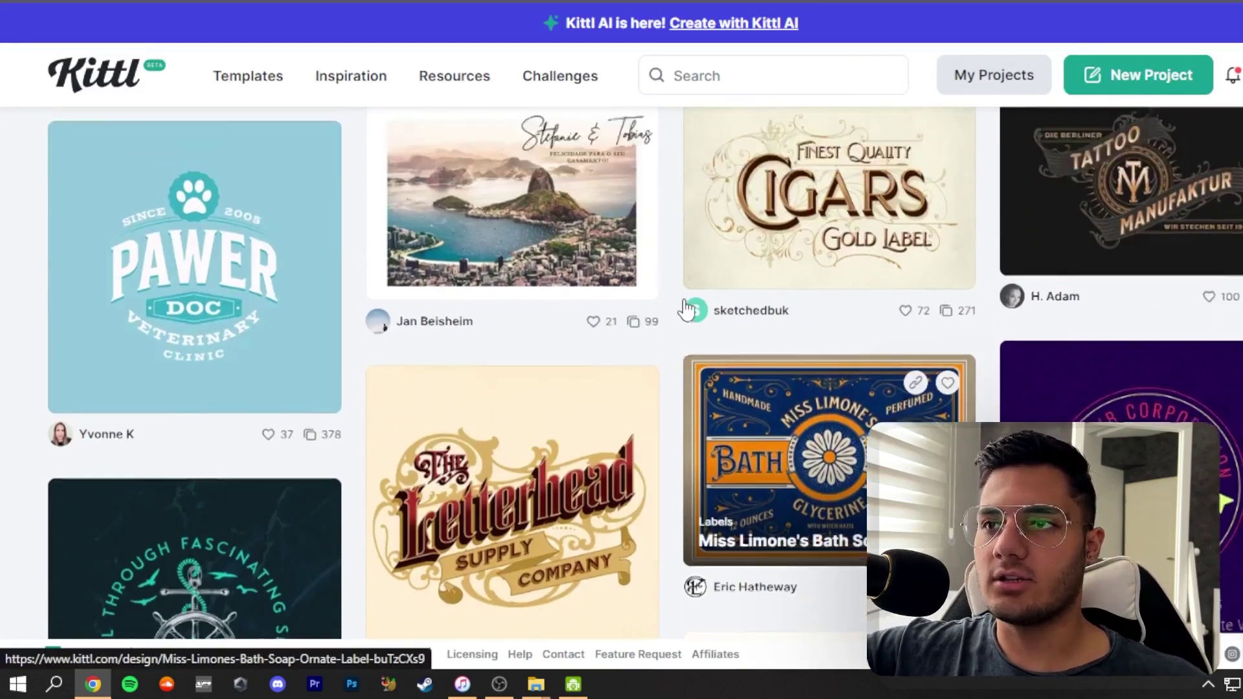
{"action": "left_click", "coordinate": [694, 365]}
{"action": "left_click", "coordinate": [347, 118]}
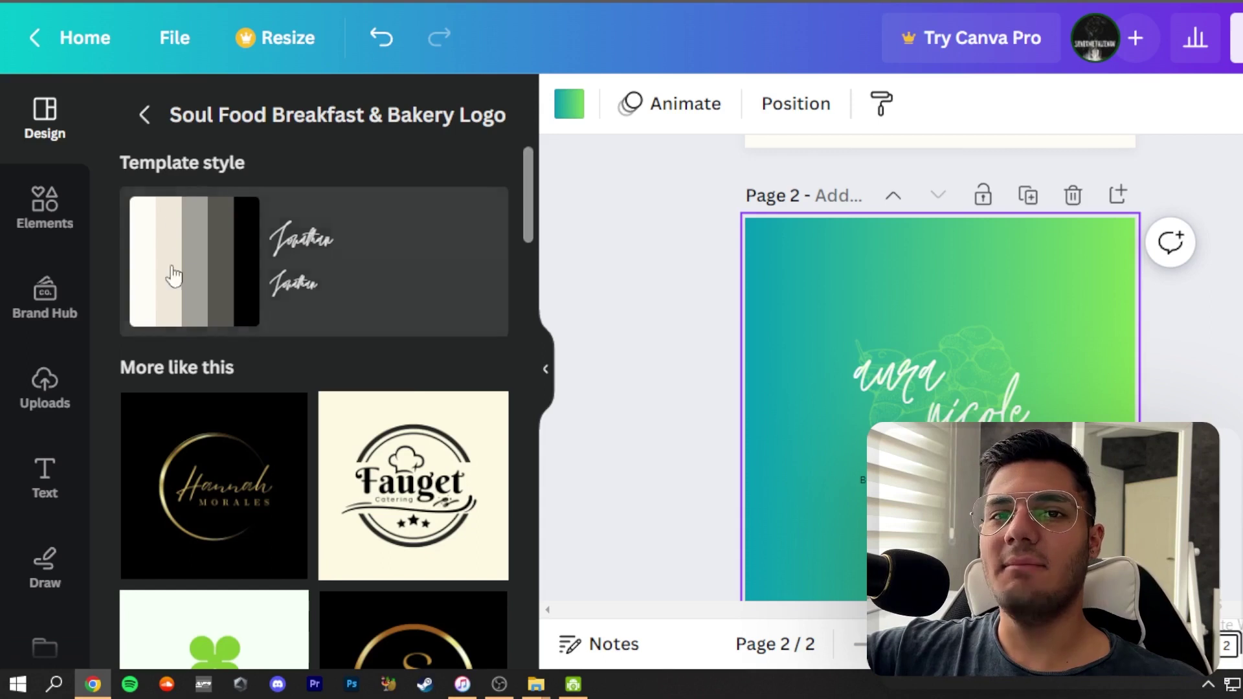
Open the uploads in Canva and look through the Downloads folder for an image file, without choosing one.
{"action": "scroll", "coordinate": [61, 291], "scroll_direction": "down", "scroll_amount": 2}
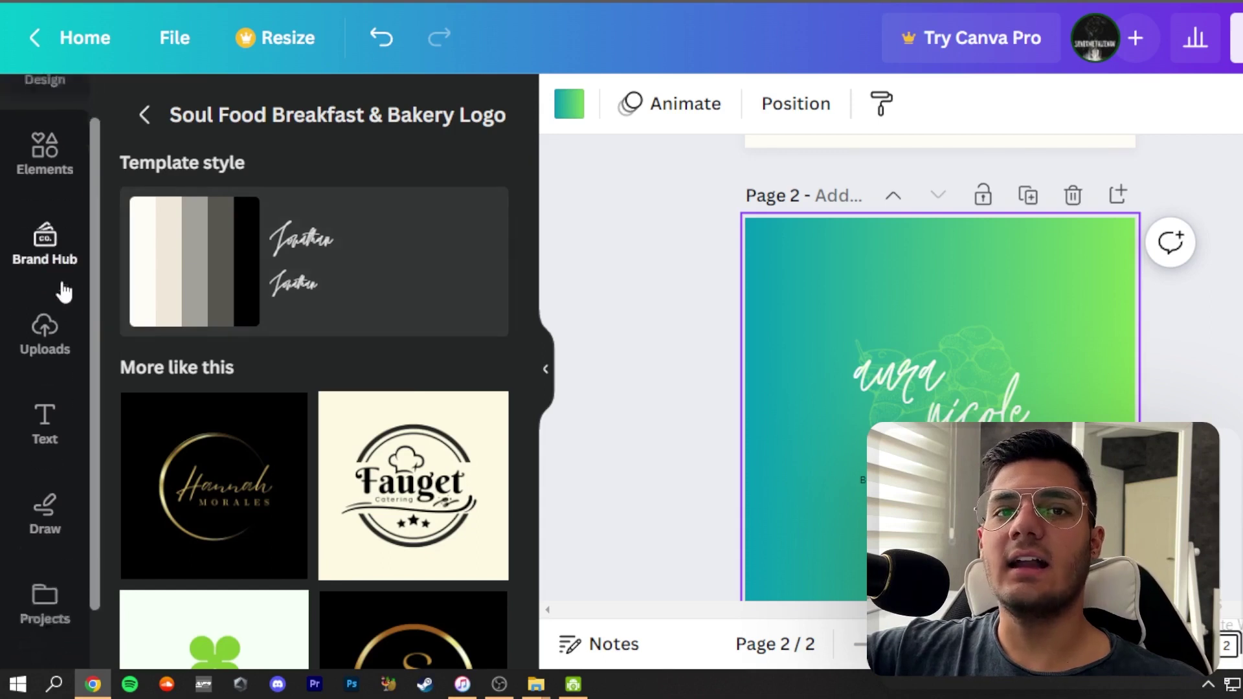
{"action": "left_click", "coordinate": [36, 285]}
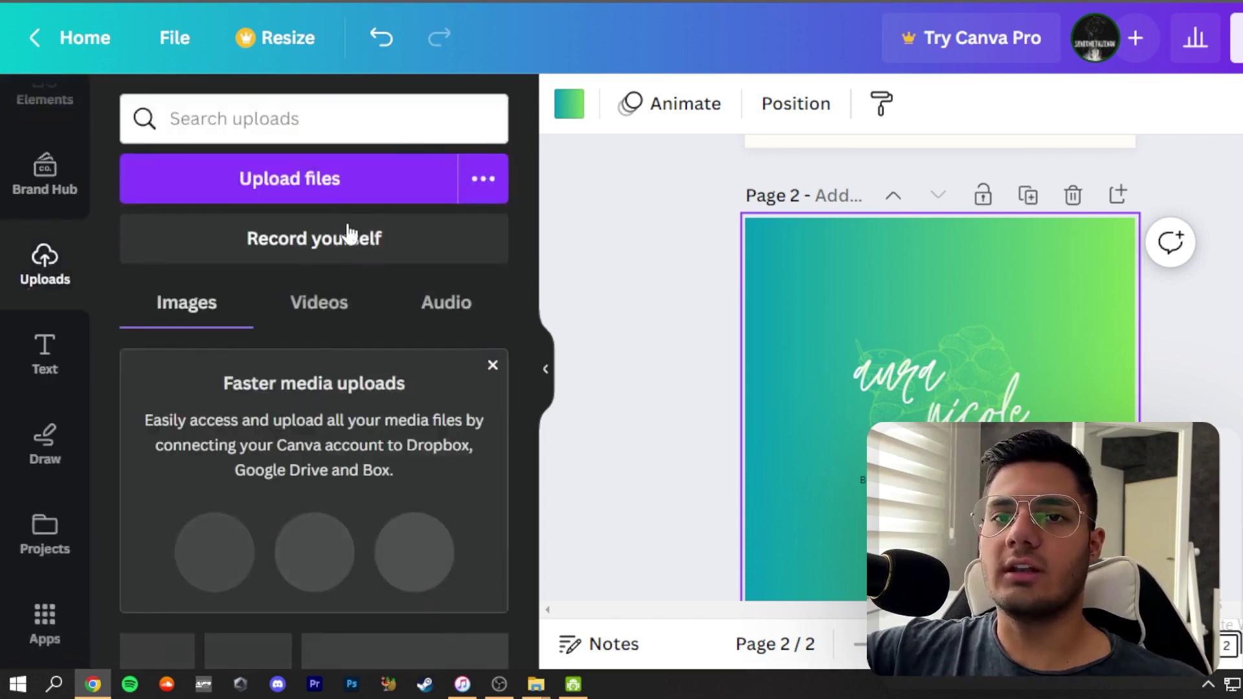
{"action": "left_click", "coordinate": [350, 188]}
{"action": "scroll", "coordinate": [460, 185], "scroll_direction": "down", "scroll_amount": 5}
{"action": "scroll", "coordinate": [464, 188], "scroll_direction": "up", "scroll_amount": 5}
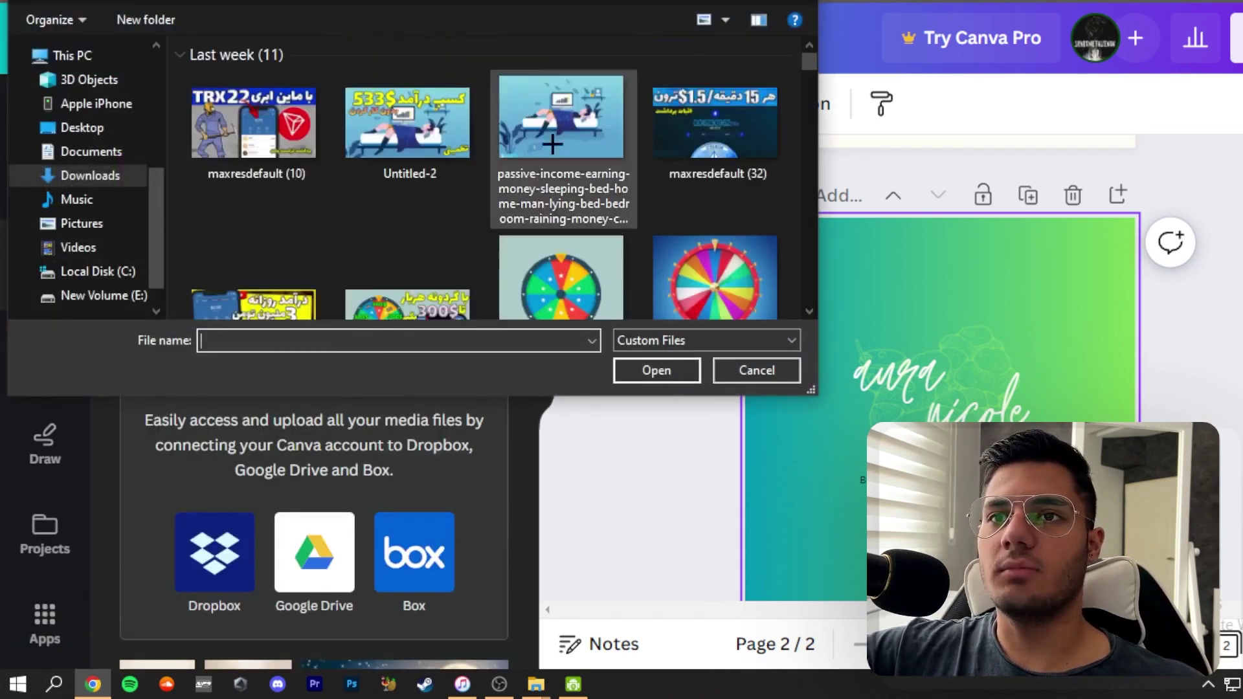
{"action": "key", "text": "Escape"}
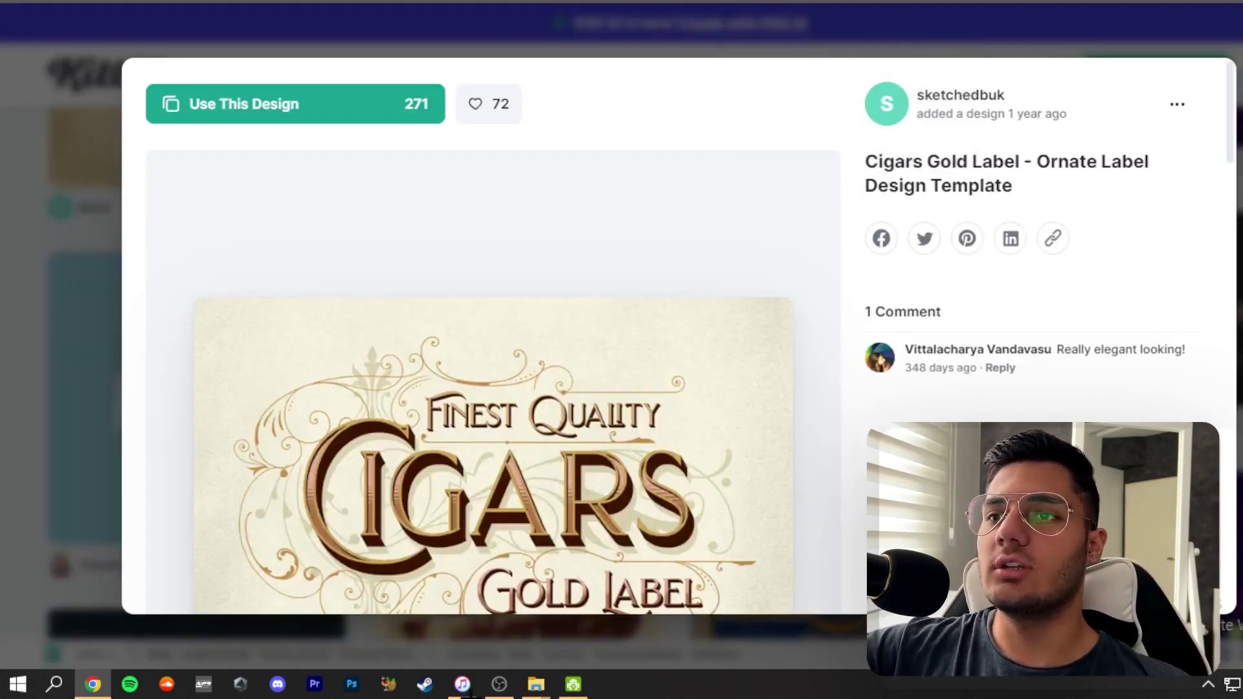
Examine the Cigars Gold Label template's preview and tags on Kittl.
{"action": "scroll", "coordinate": [666, 352], "scroll_direction": "down", "scroll_amount": 7}
{"action": "scroll", "coordinate": [721, 311], "scroll_direction": "up", "scroll_amount": 2}
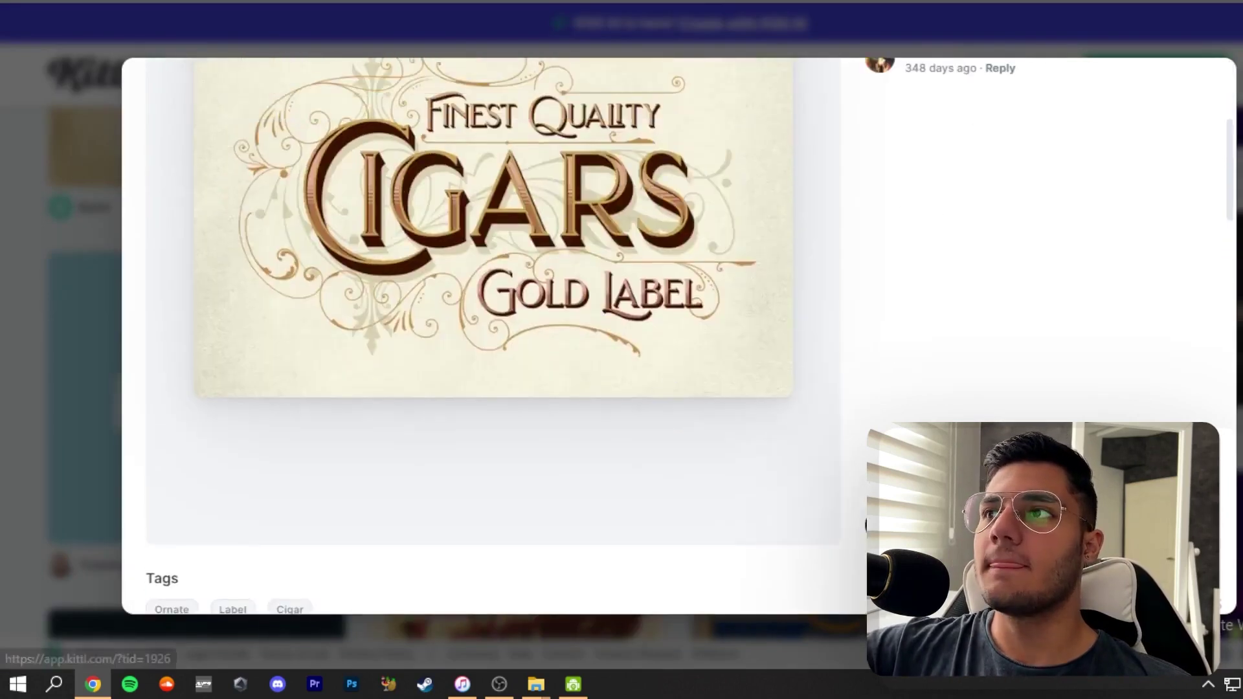
{"action": "left_click_drag", "start_coordinate": [721, 311], "coordinate": [696, 350]}
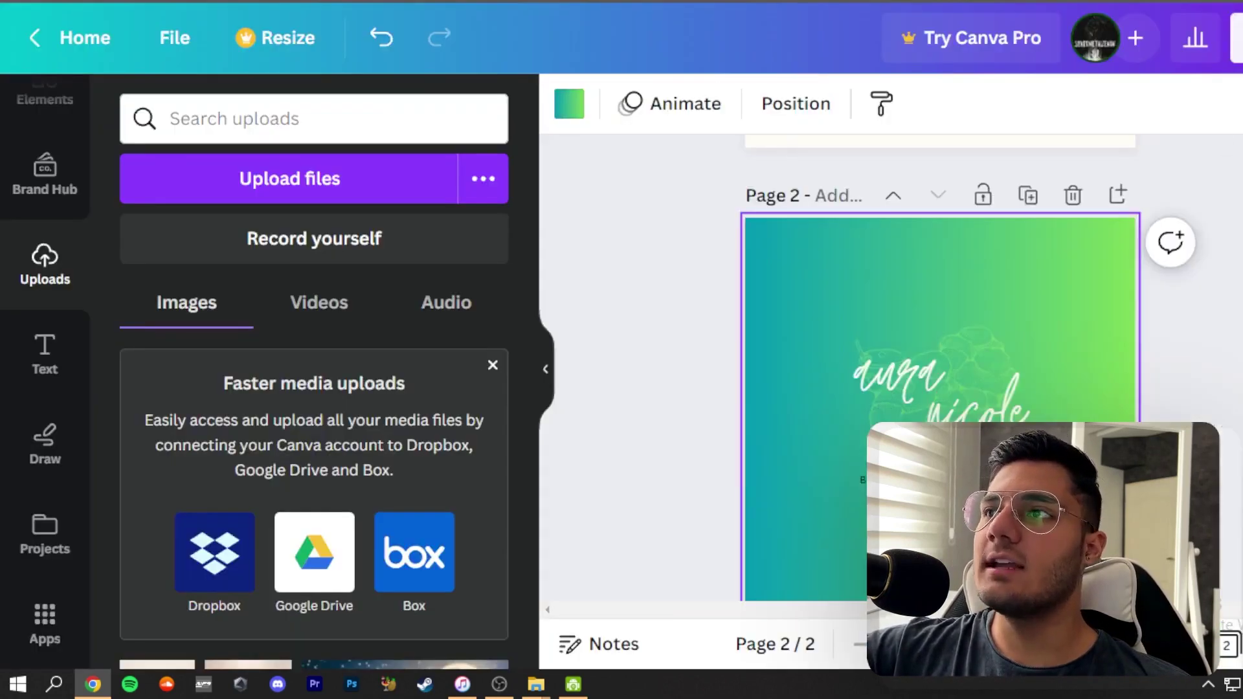
Download the two-page logo design as PNG images.
{"action": "left_click", "coordinate": [1236, 38]}
{"action": "scroll", "coordinate": [1105, 300], "scroll_direction": "down", "scroll_amount": 3}
{"action": "left_click", "coordinate": [924, 410]}
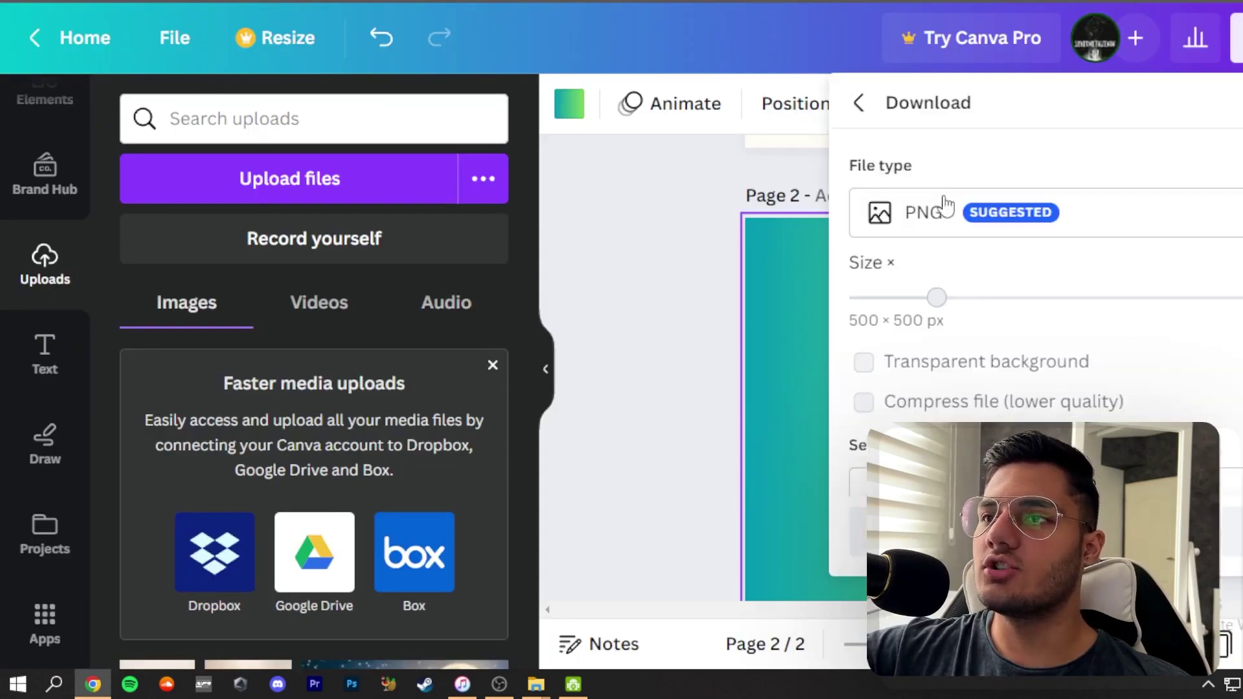
{"action": "left_click", "coordinate": [960, 232]}
{"action": "left_click", "coordinate": [939, 65]}
{"action": "left_click", "coordinate": [989, 236]}
{"action": "left_click", "coordinate": [1046, 531]}
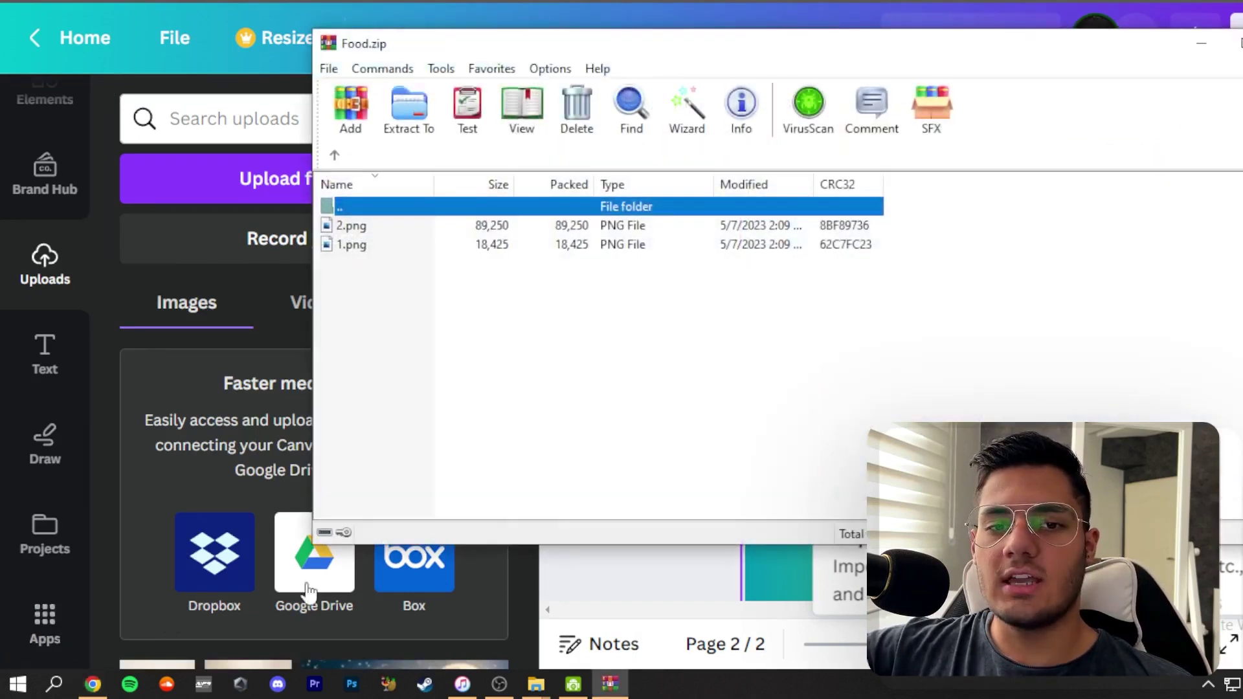
Open 2.png from the downloaded Food.zip to inspect the exported logo, and close the image and the archive.
{"action": "double_click", "coordinate": [444, 227]}
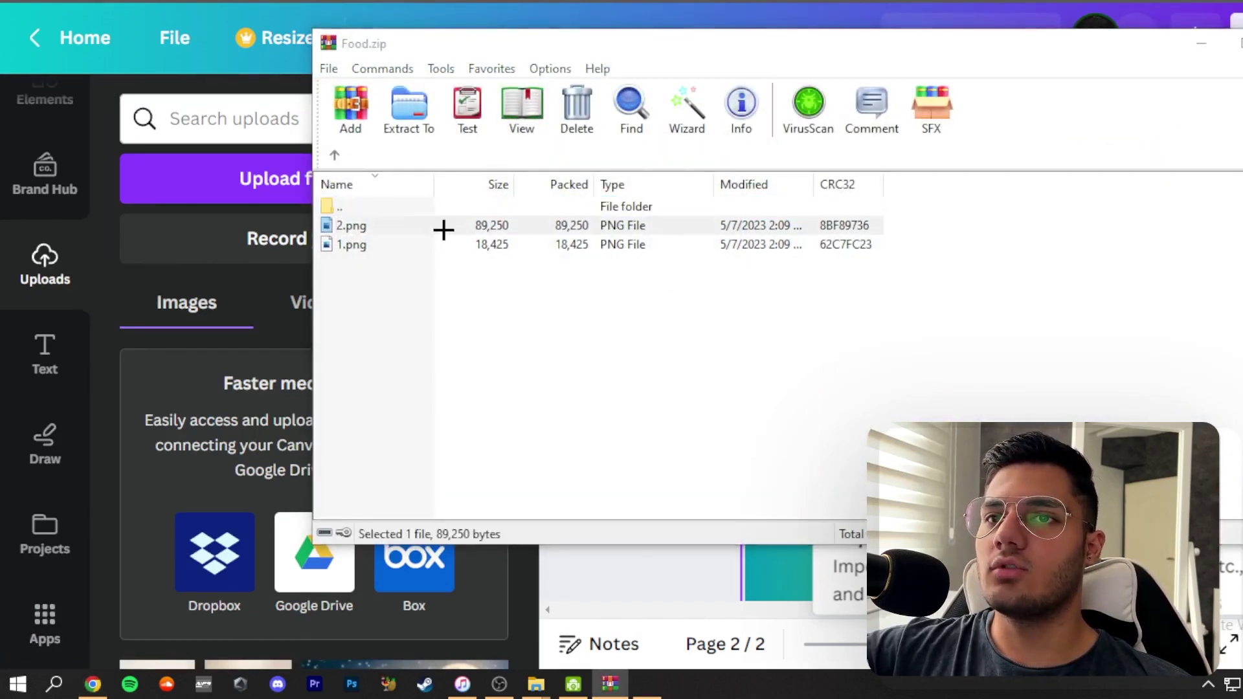
{"action": "scroll", "coordinate": [700, 372], "scroll_direction": "up", "scroll_amount": 2}
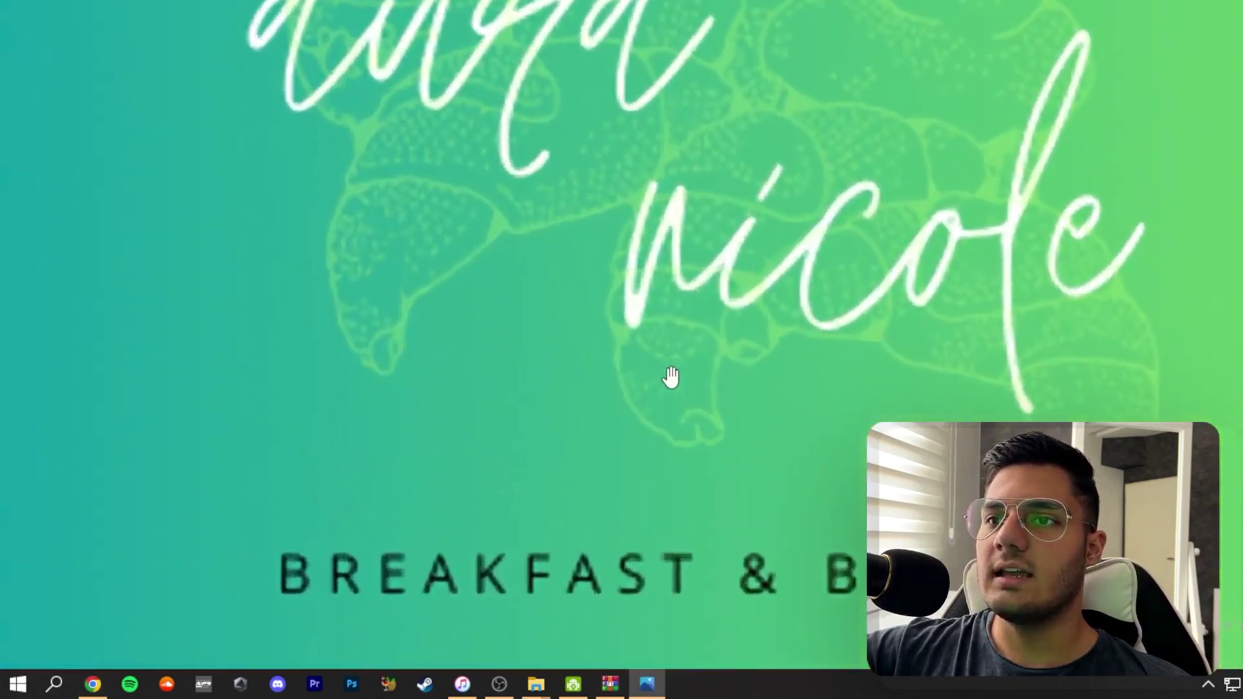
{"action": "scroll", "coordinate": [670, 376], "scroll_direction": "down", "scroll_amount": 4}
{"action": "key", "text": "Escape"}
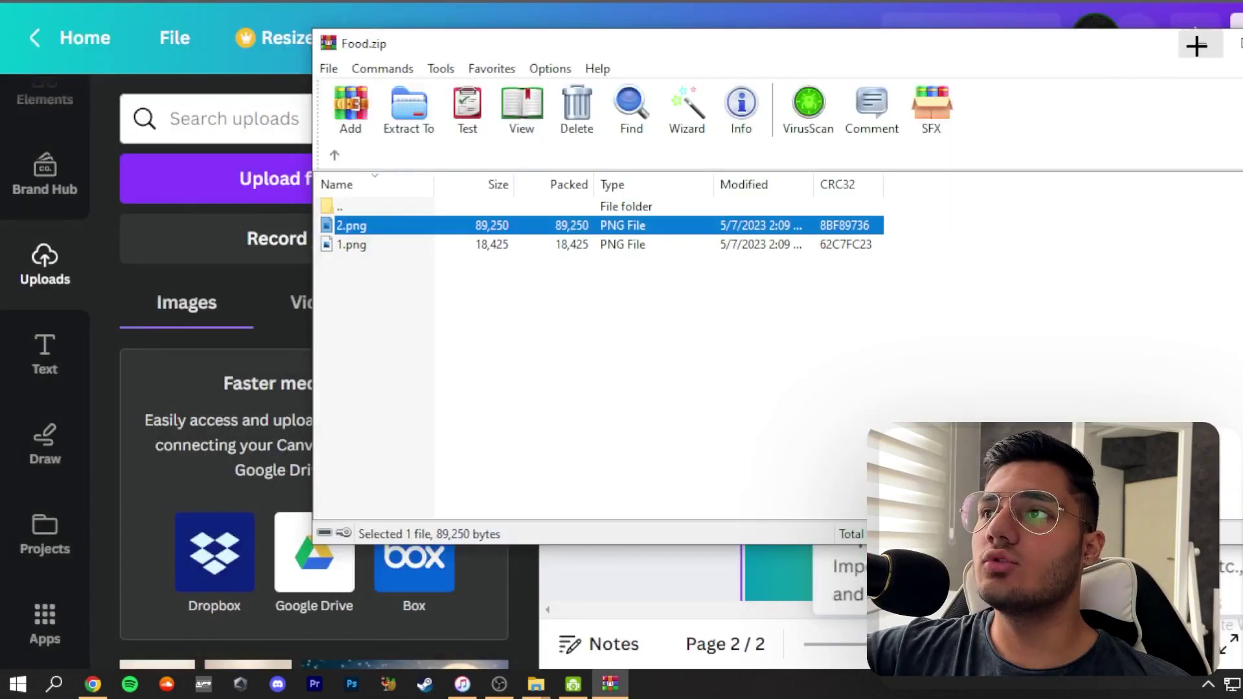
{"action": "key", "text": "Escape"}
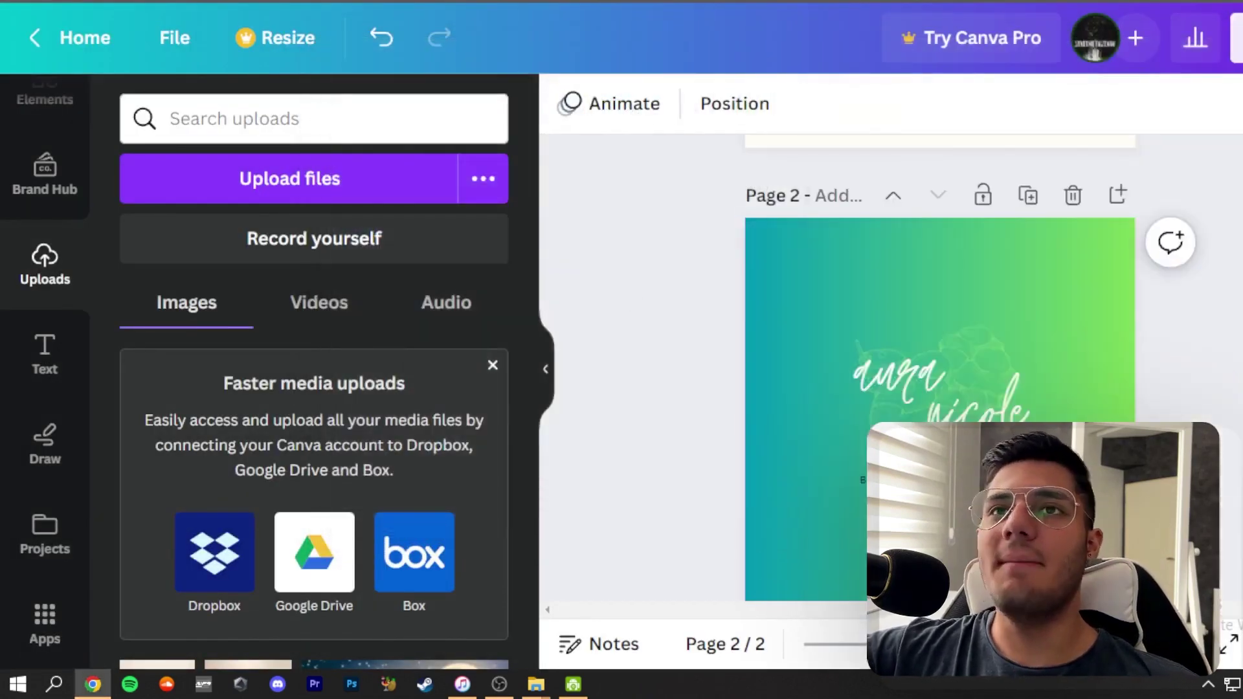
Switch to the DesignCrowd logo project, review its design brief, and locate the option for submitting a design.
{"action": "left_click", "coordinate": [414, 1]}
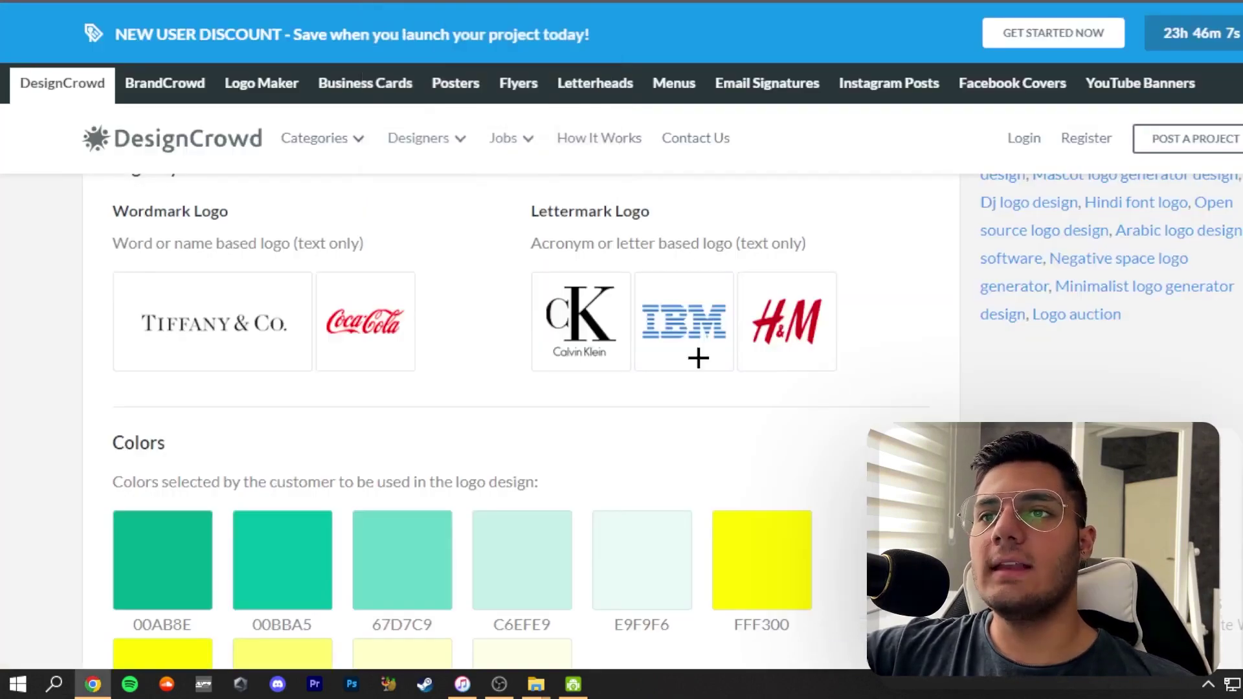
{"action": "scroll", "coordinate": [833, 361], "scroll_direction": "up", "scroll_amount": 10}
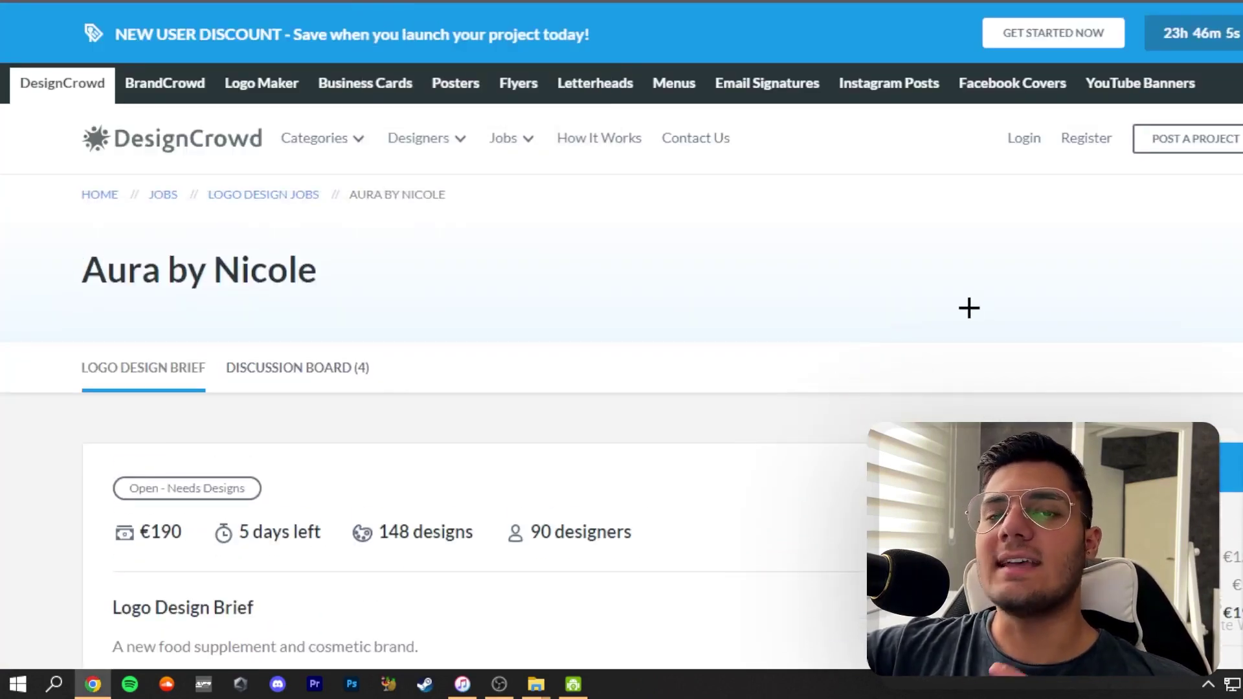
{"action": "scroll", "coordinate": [1025, 343], "scroll_direction": "down", "scroll_amount": 5}
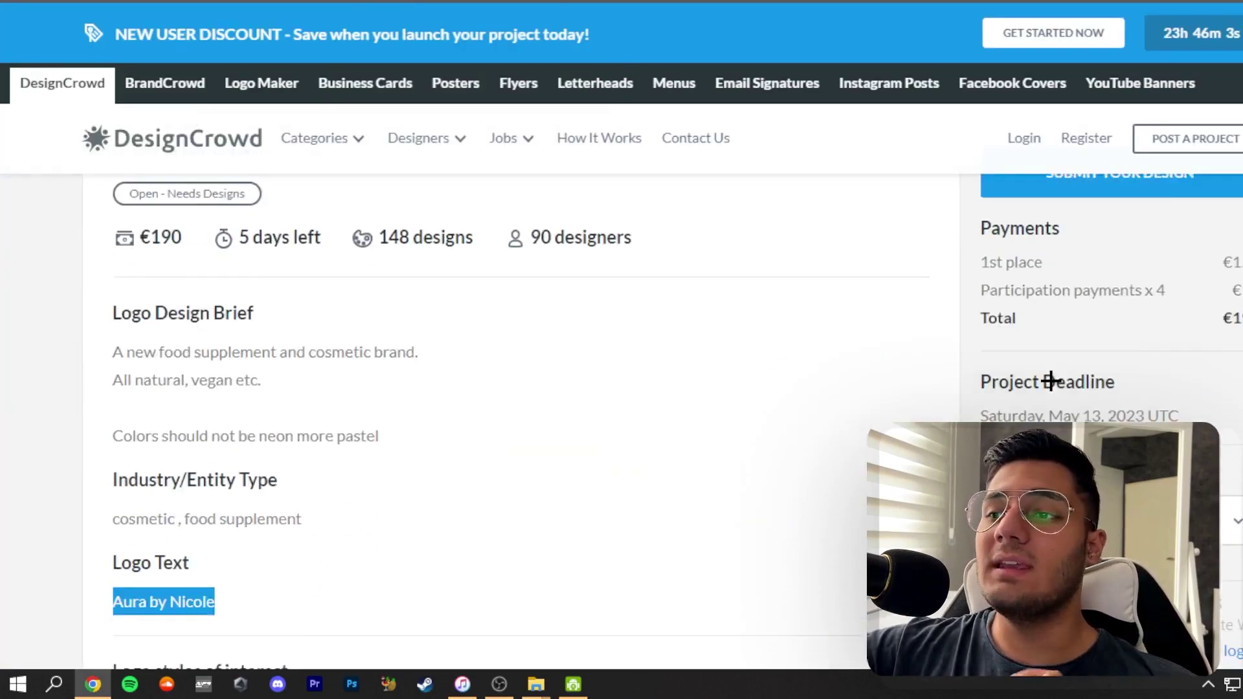
{"action": "scroll", "coordinate": [1049, 380], "scroll_direction": "up", "scroll_amount": 3}
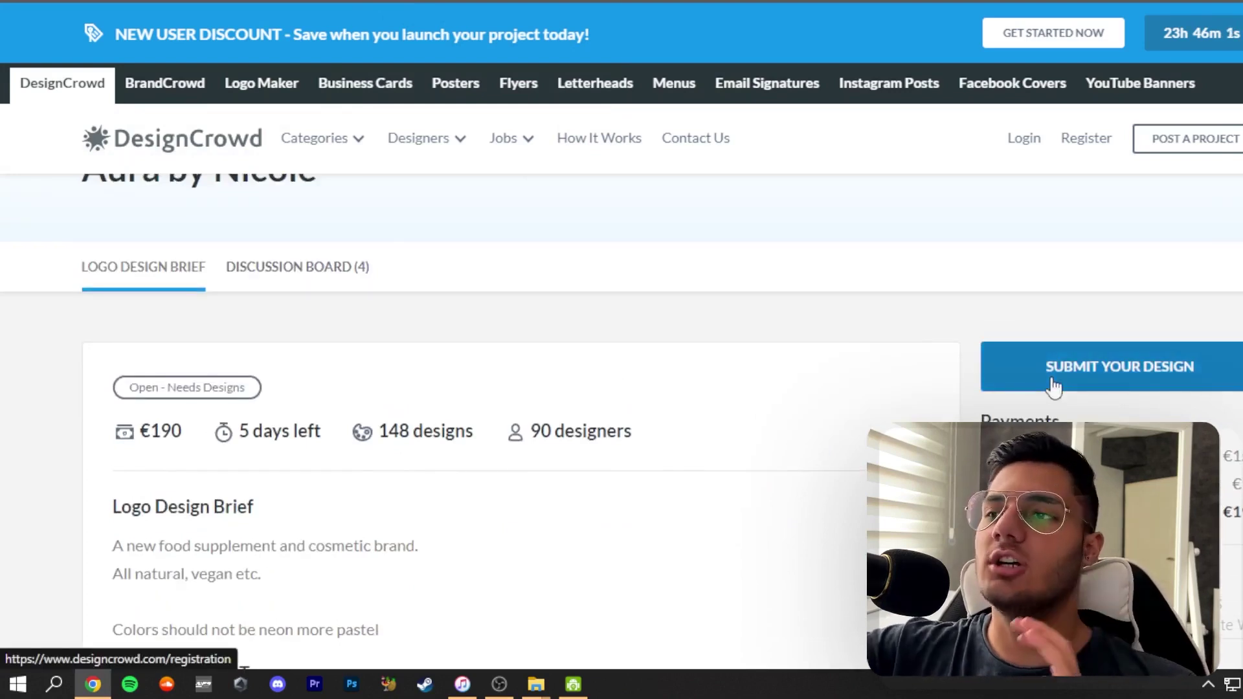